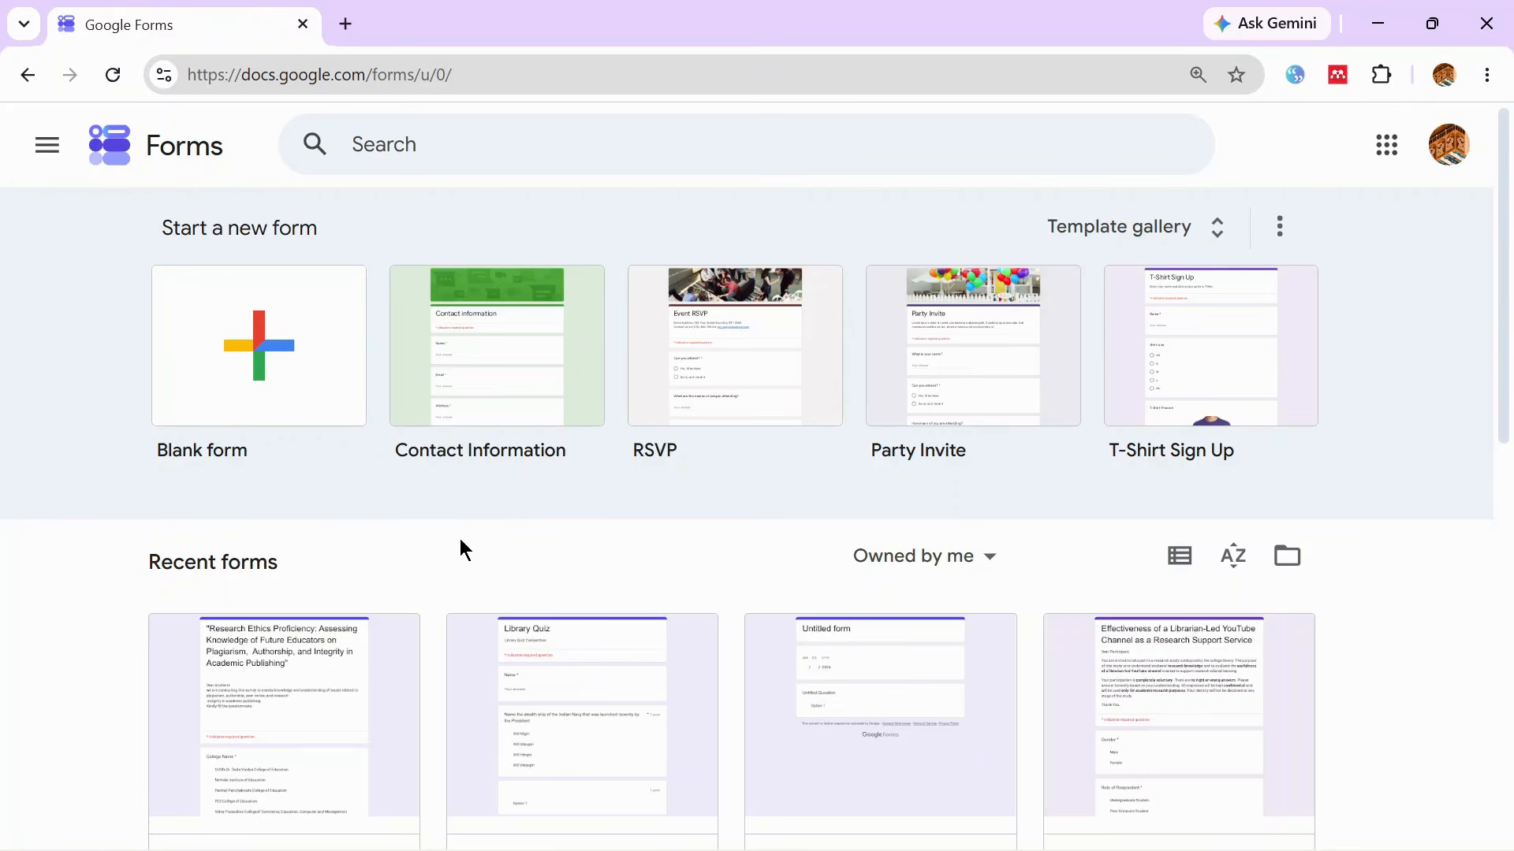
Create a blank form and title it "Survey on Reading Habits".
{"action": "left_click", "coordinate": [254, 365]}
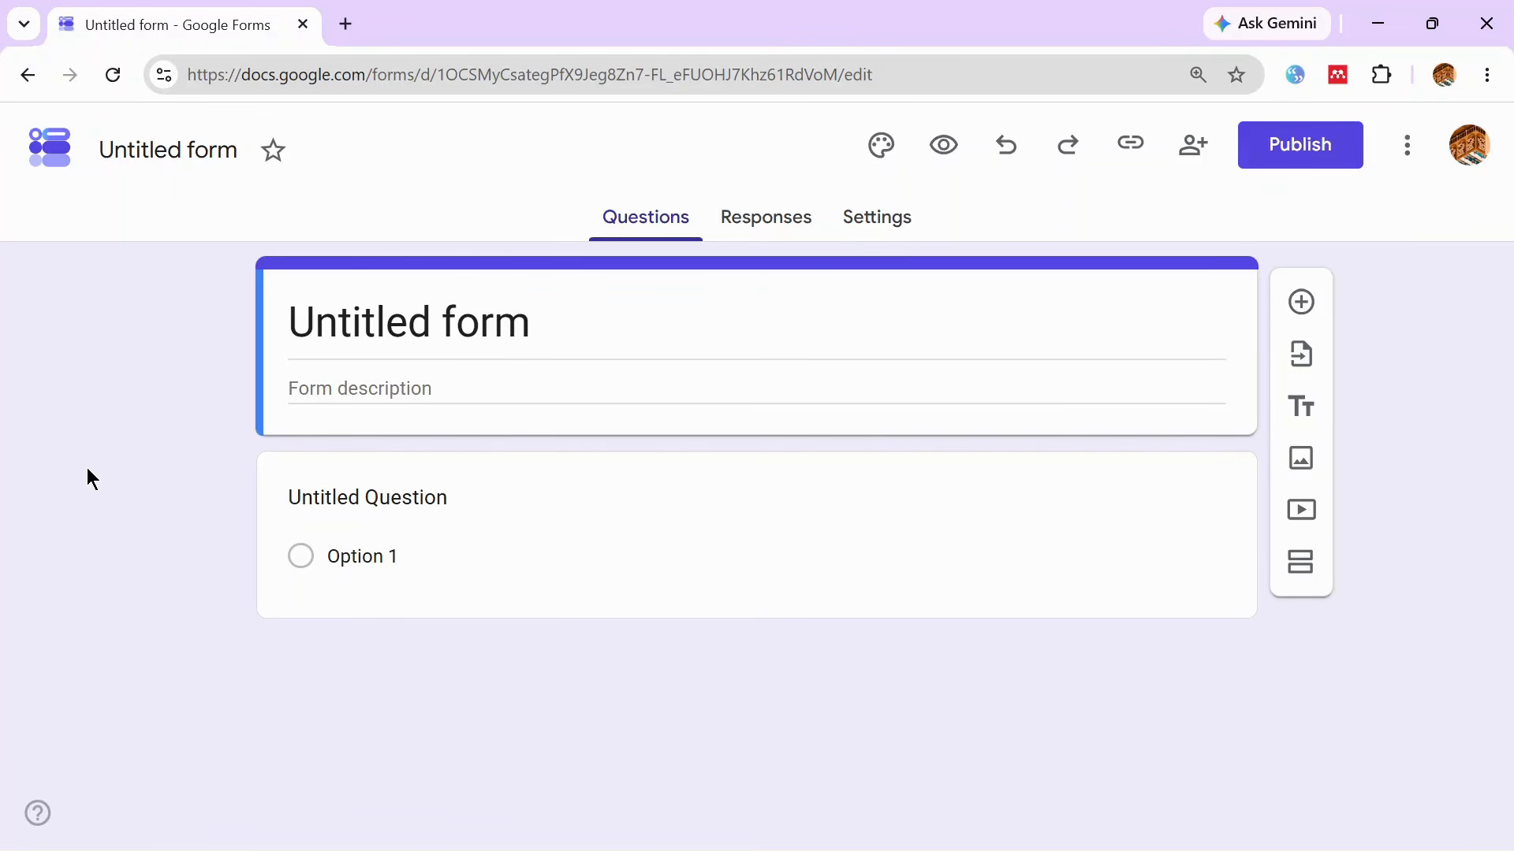
{"action": "left_click", "coordinate": [360, 312]}
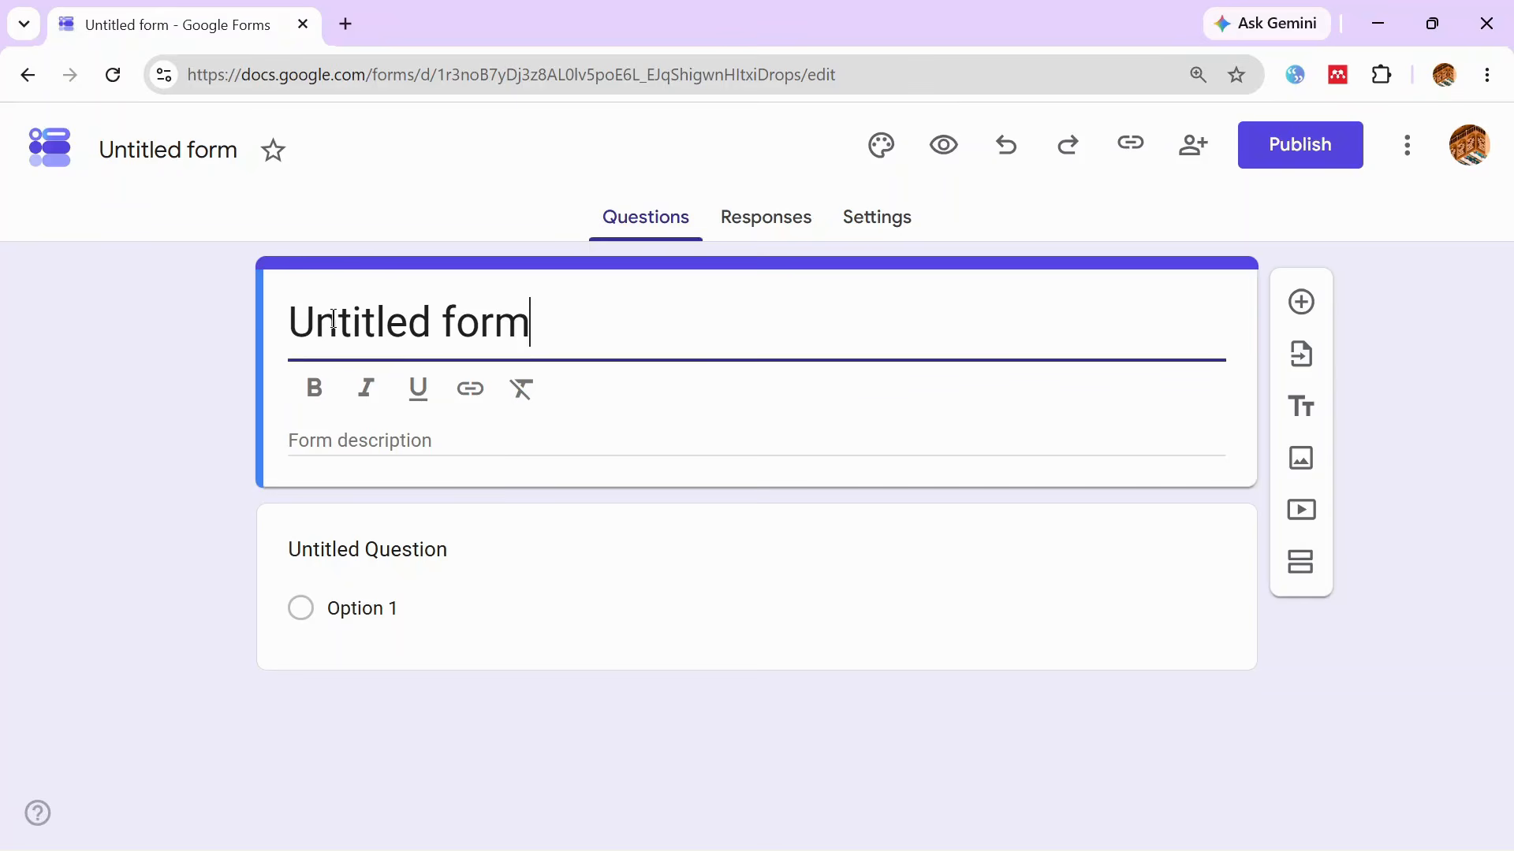
{"action": "triple_click", "coordinate": [333, 319]}
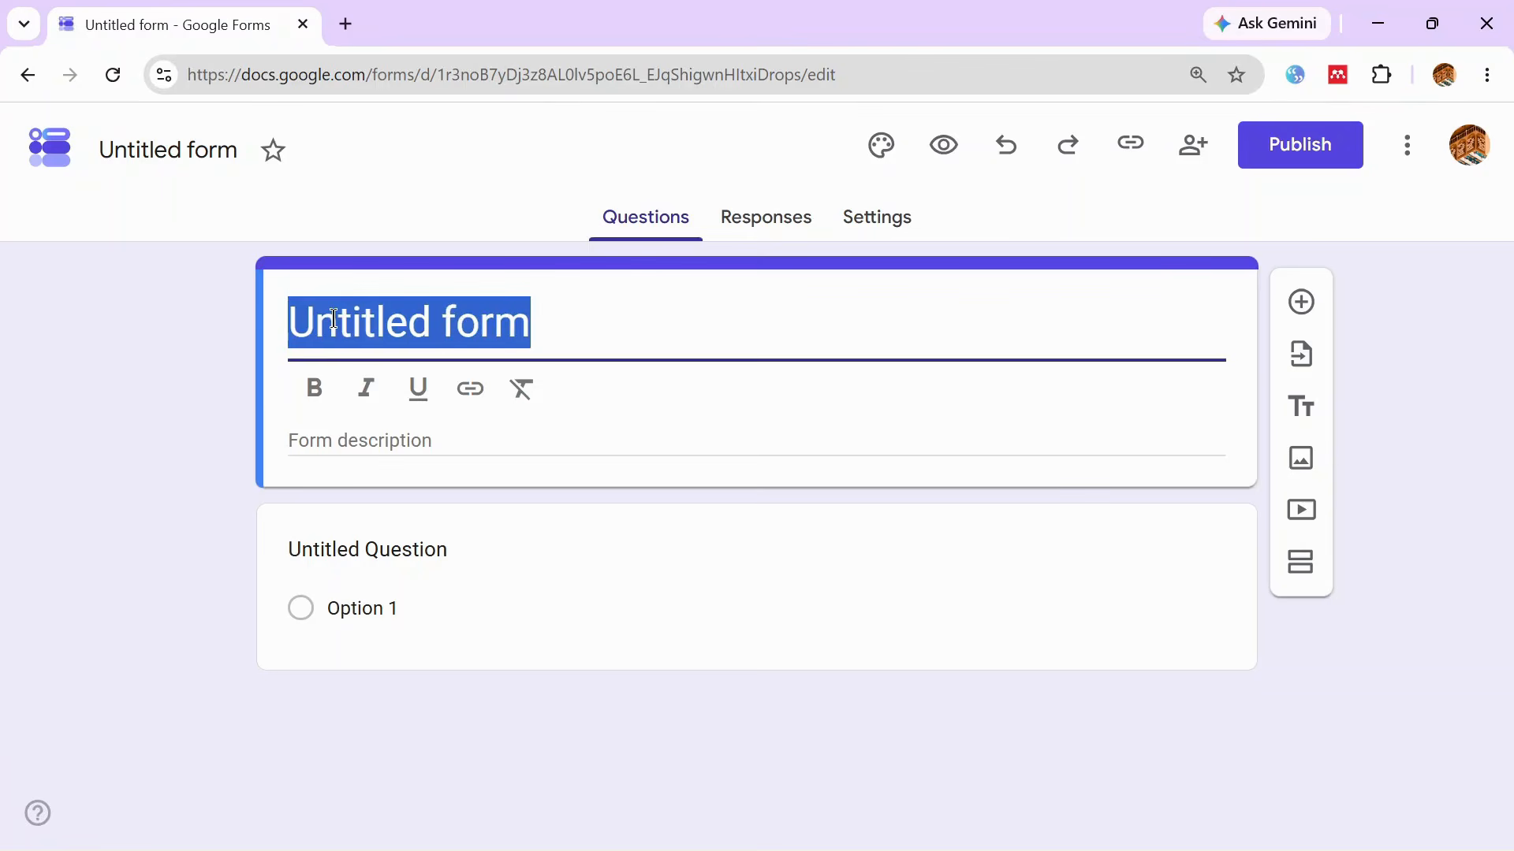
{"action": "type", "text": "S"}
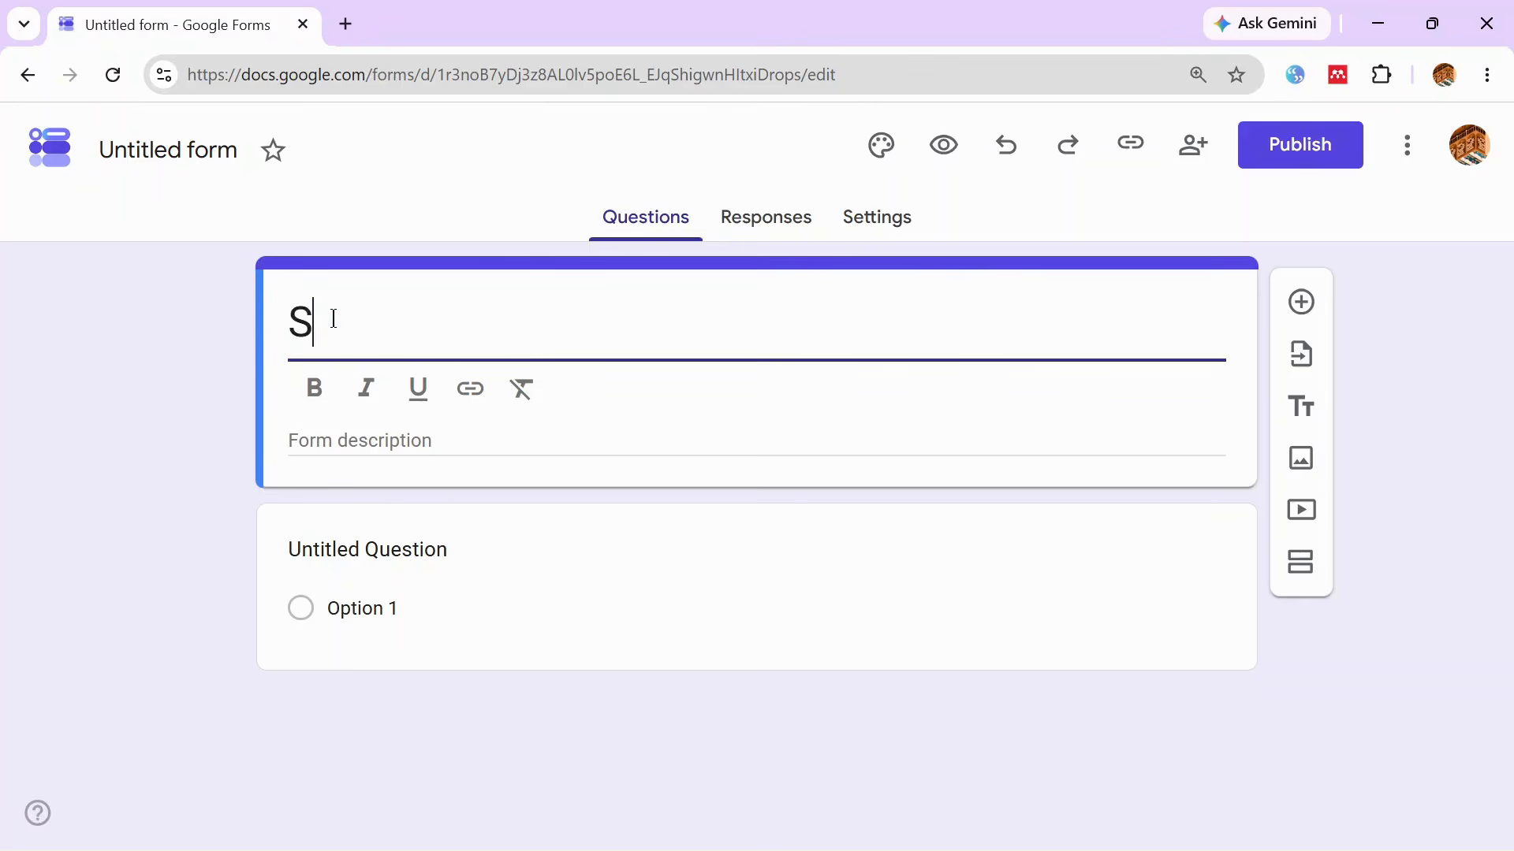
{"action": "type", "text": "urvey"}
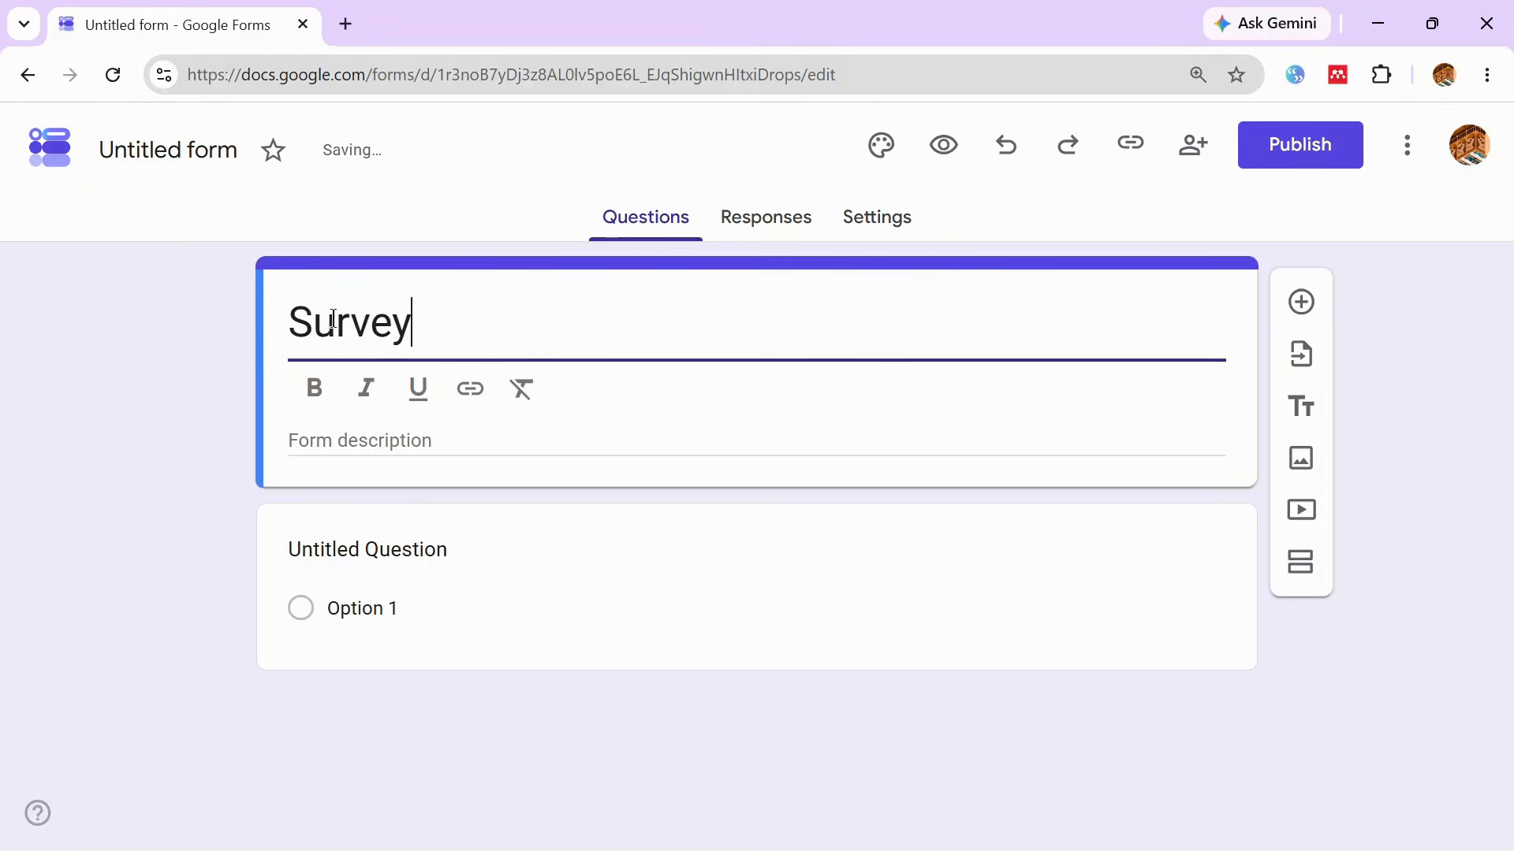
{"action": "type", "text": " on Red"}
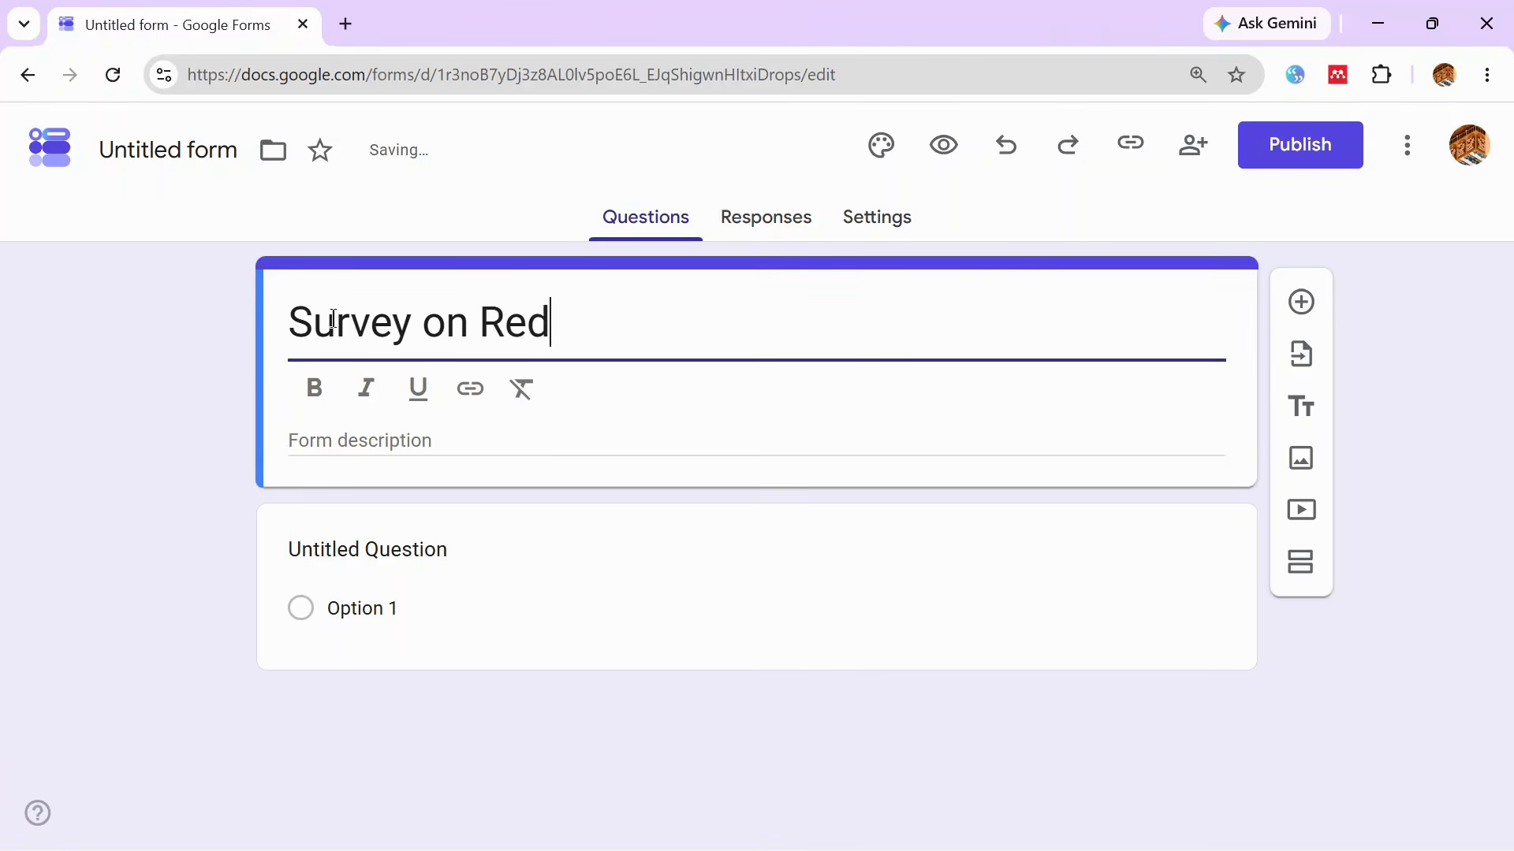
{"action": "key", "text": "BackSpace"}
{"action": "type", "text": "ading "}
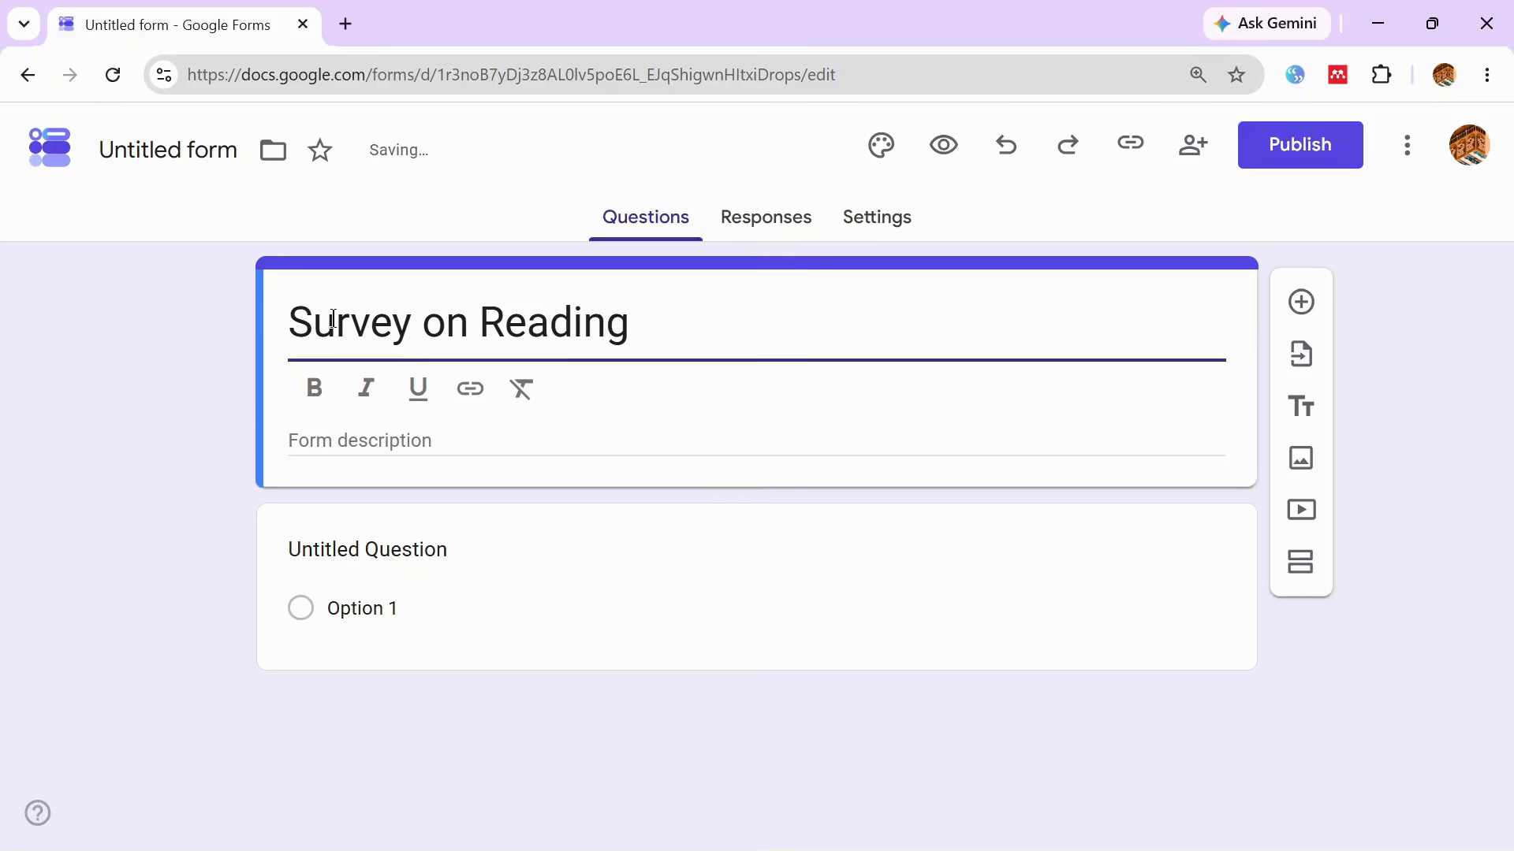
{"action": "type", "text": "Habits"}
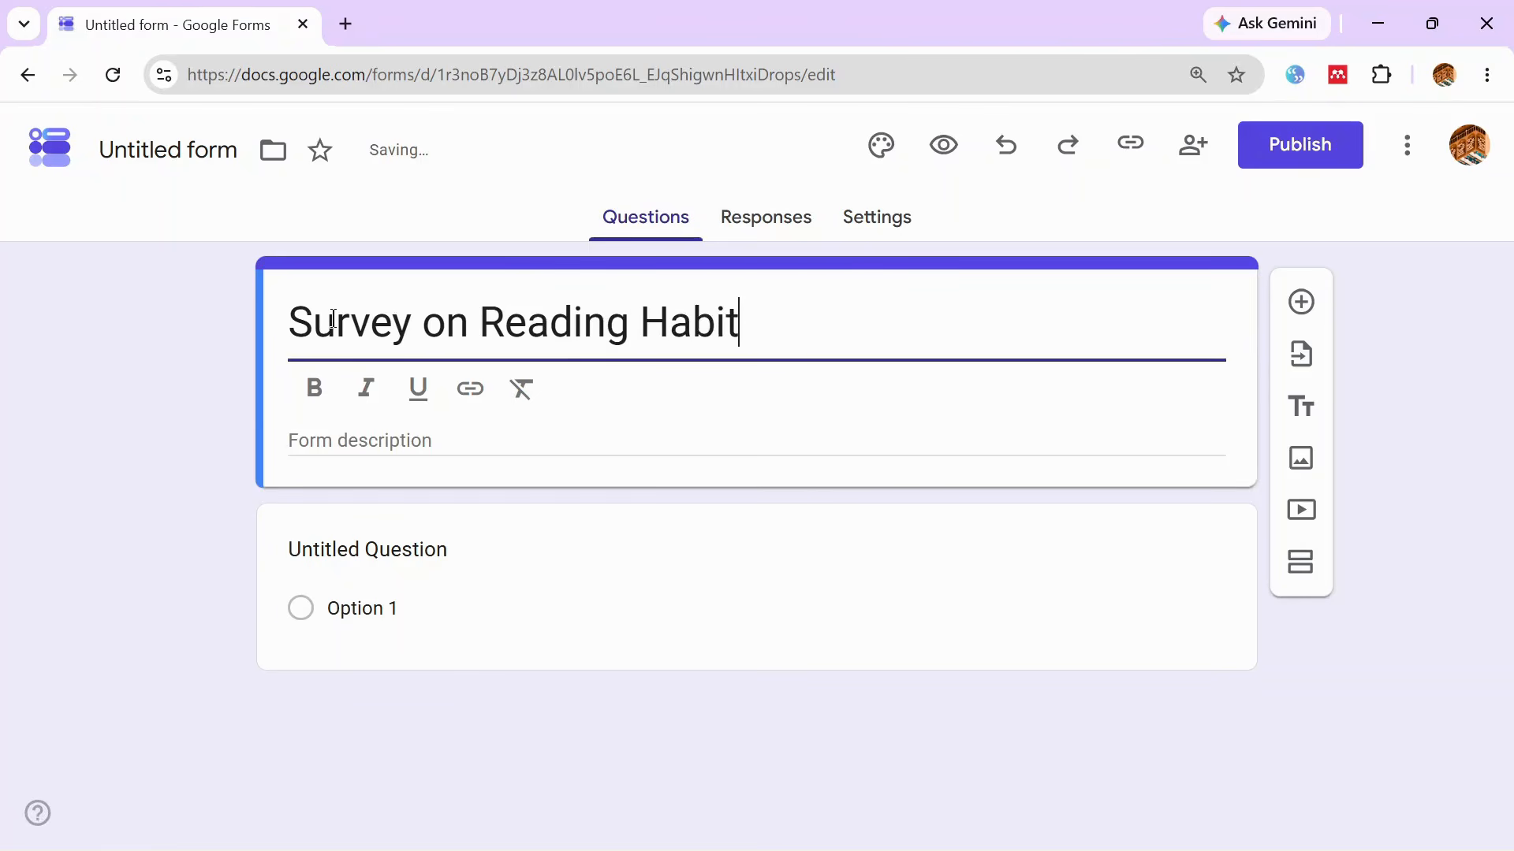
{"action": "left_click", "coordinate": [162, 421]}
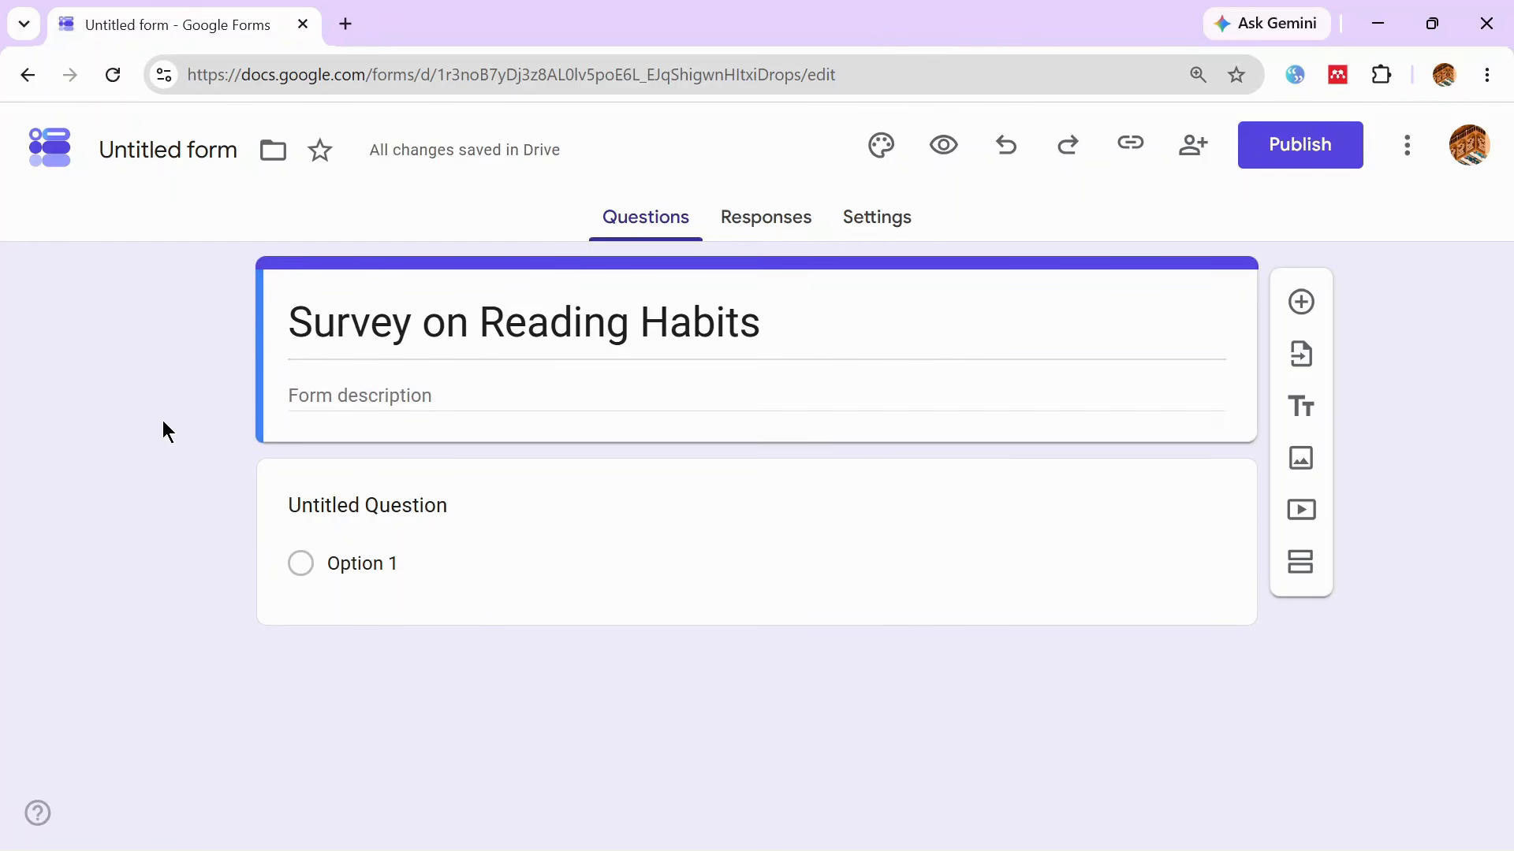
Enter the form description "This form is designed to collect feedback on library services to improve user experience.".
{"action": "left_click", "coordinate": [370, 325]}
{"action": "left_click", "coordinate": [354, 447]}
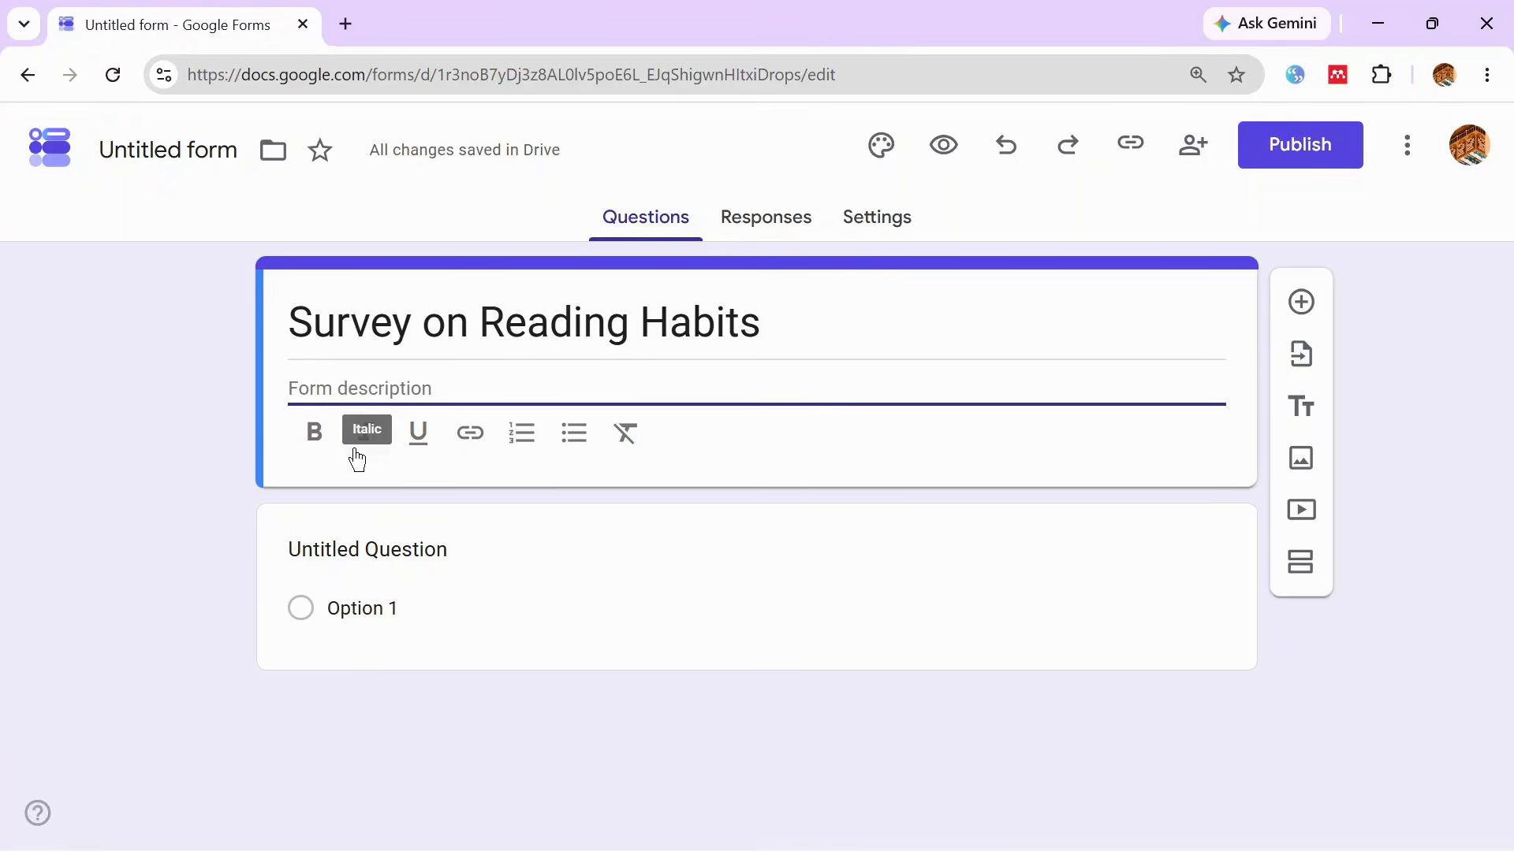
{"action": "type", "text": "t"}
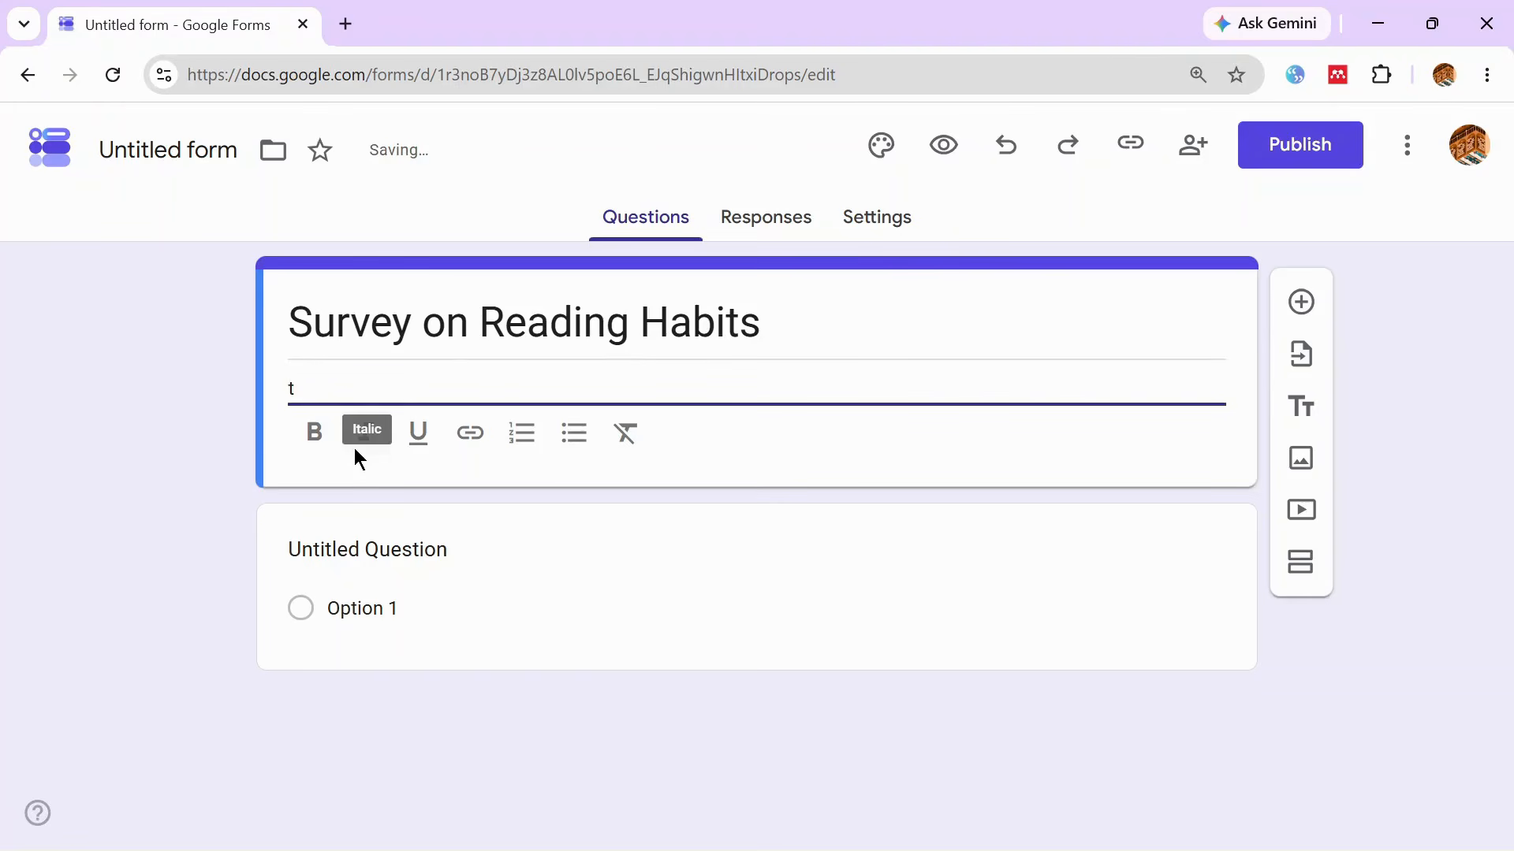
{"action": "key", "text": "BackSpace"}
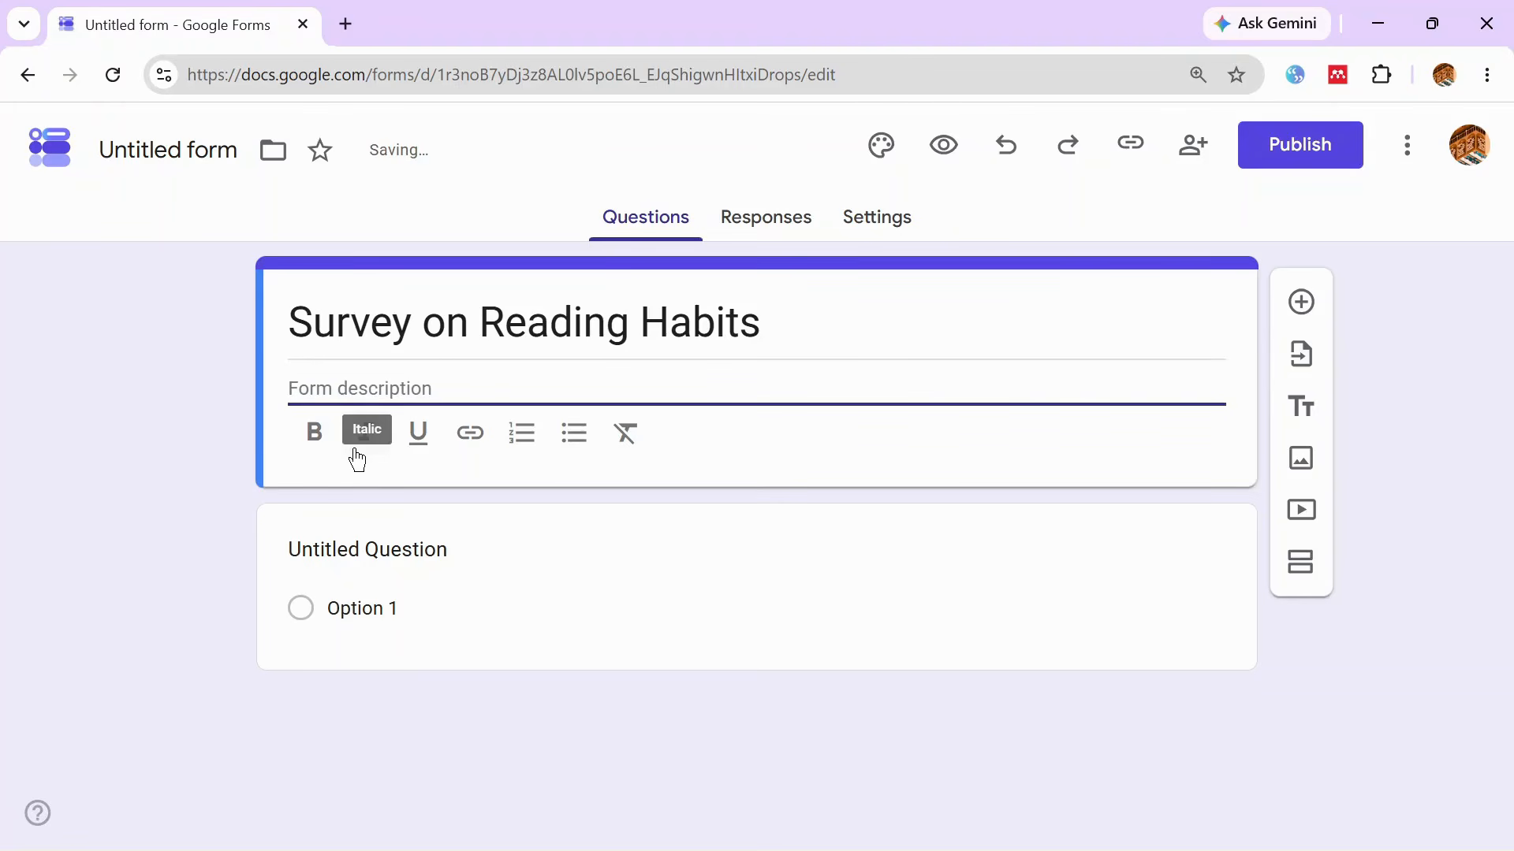
{"action": "type", "text": "This "}
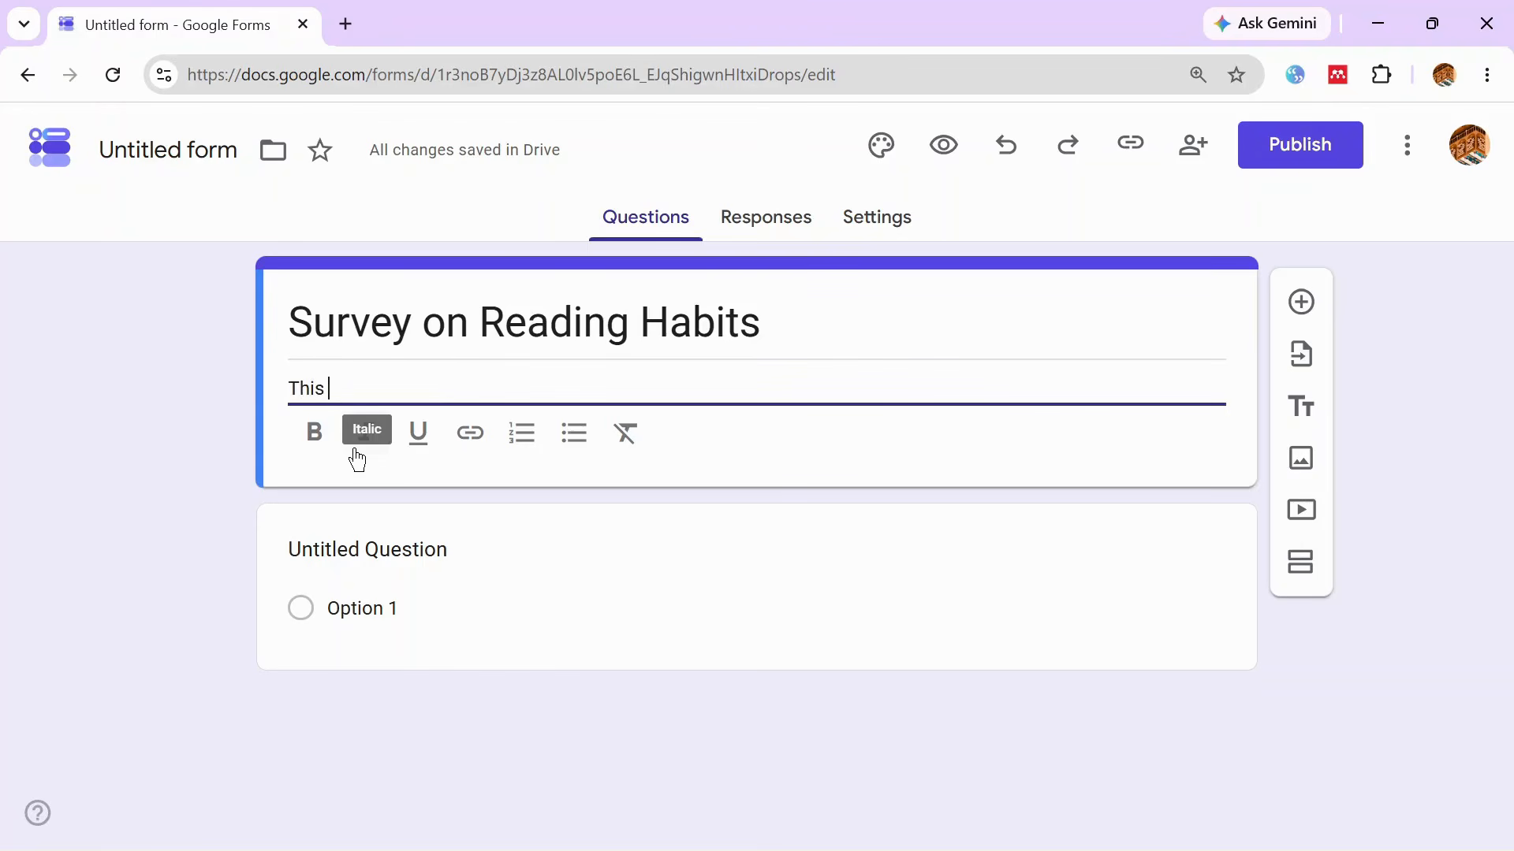
{"action": "type", "text": "form"}
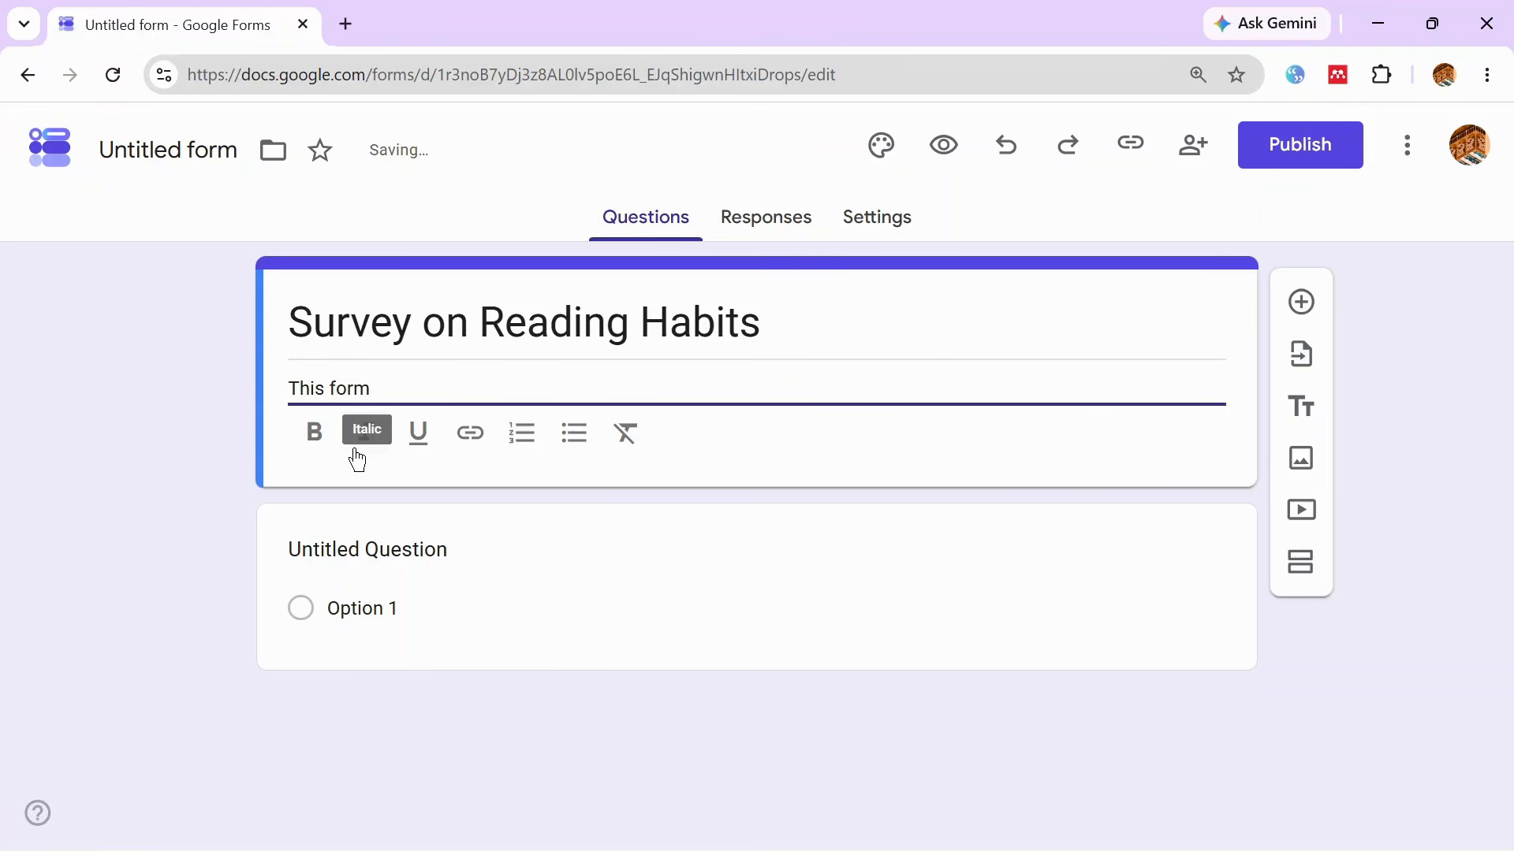
{"action": "type", "text": " is desi"}
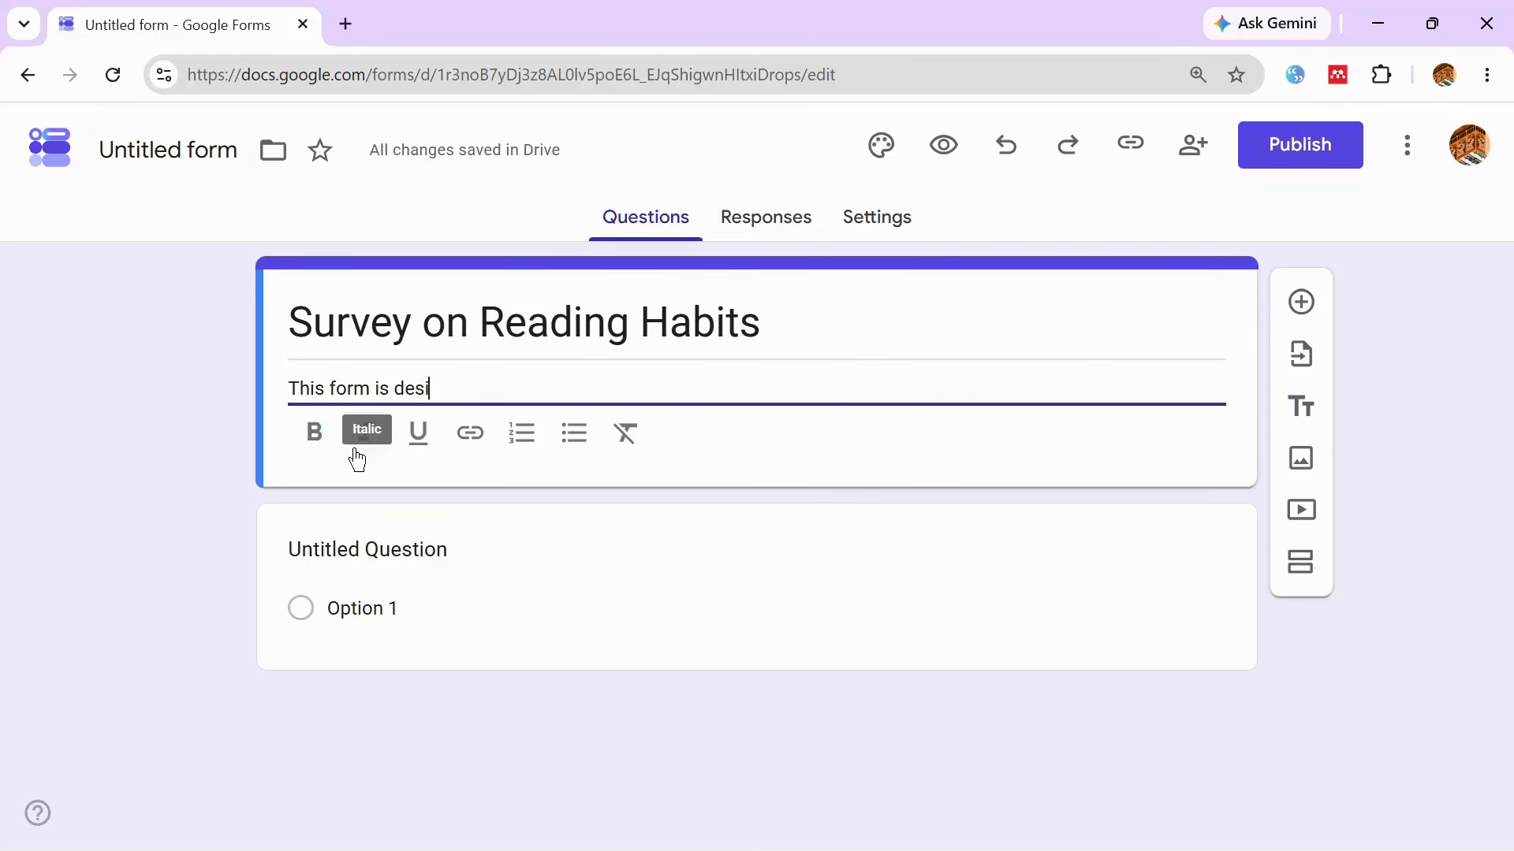
{"action": "type", "text": "gned to c"}
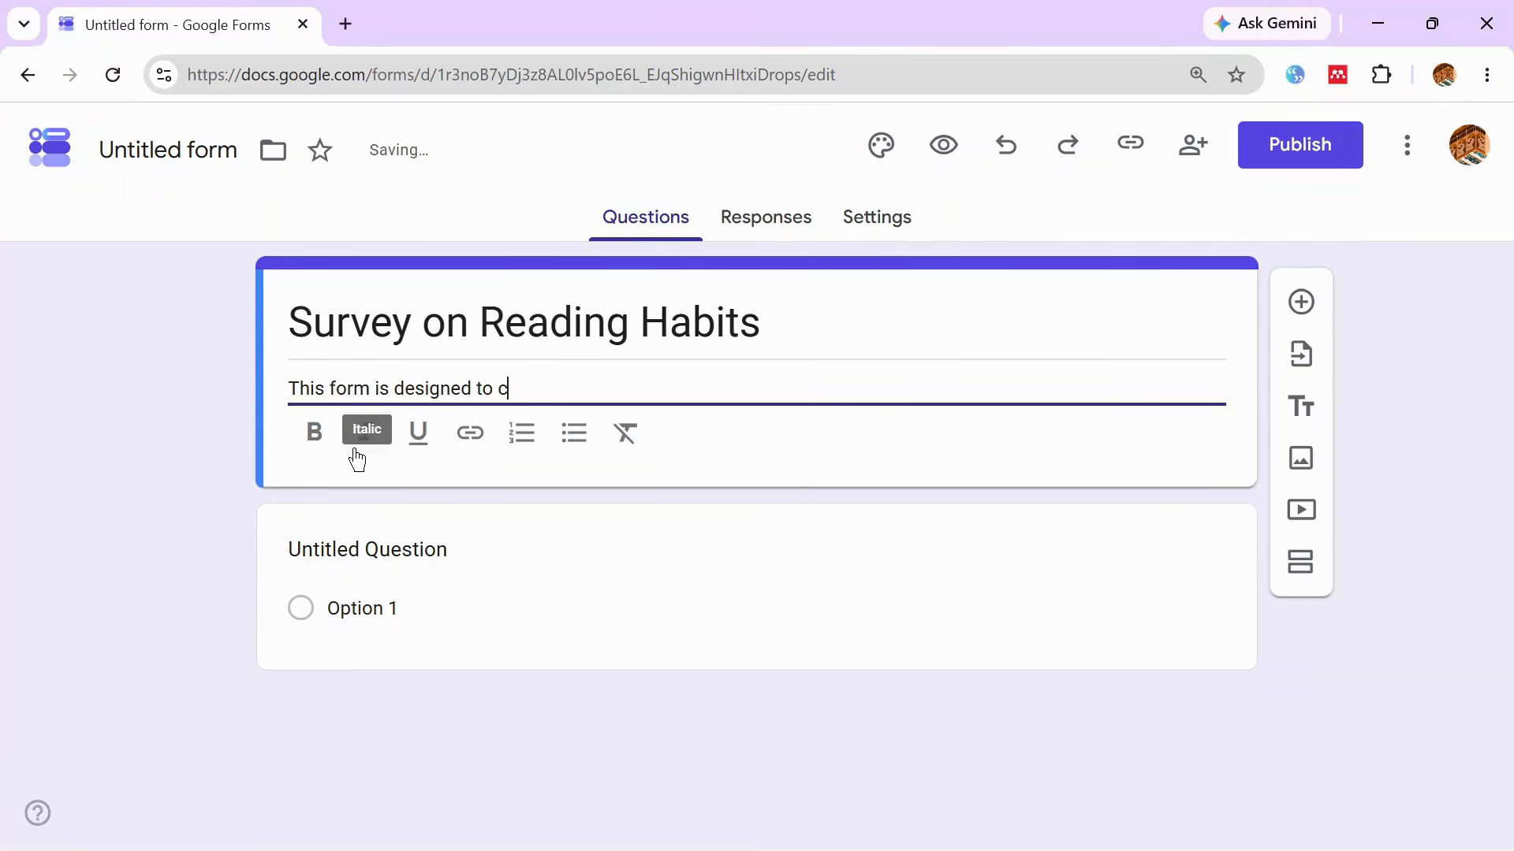
{"action": "type", "text": "ollect feedback on li"}
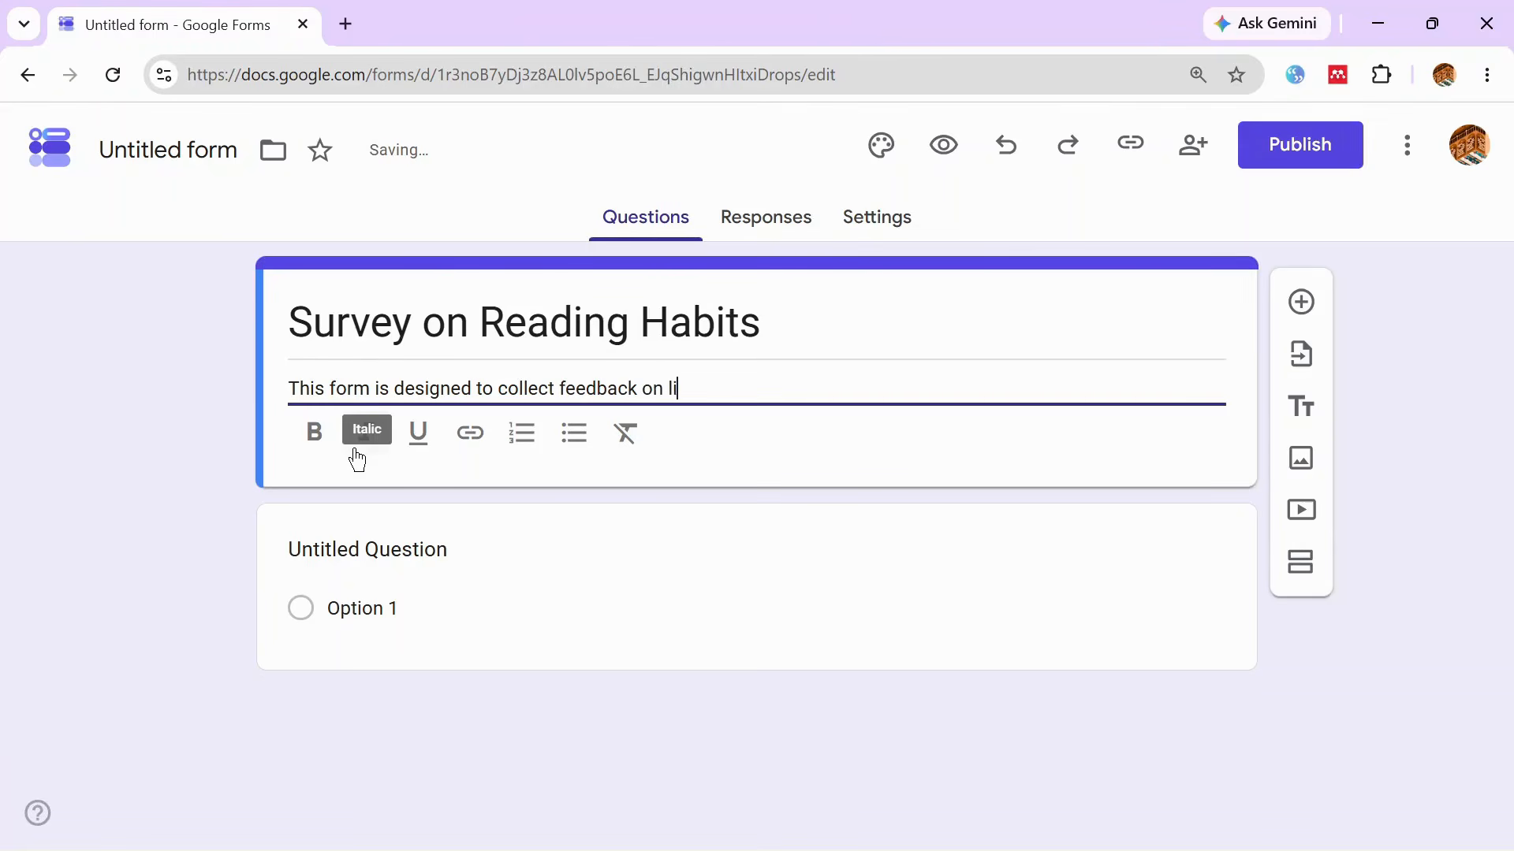
{"action": "type", "text": "brary services to"}
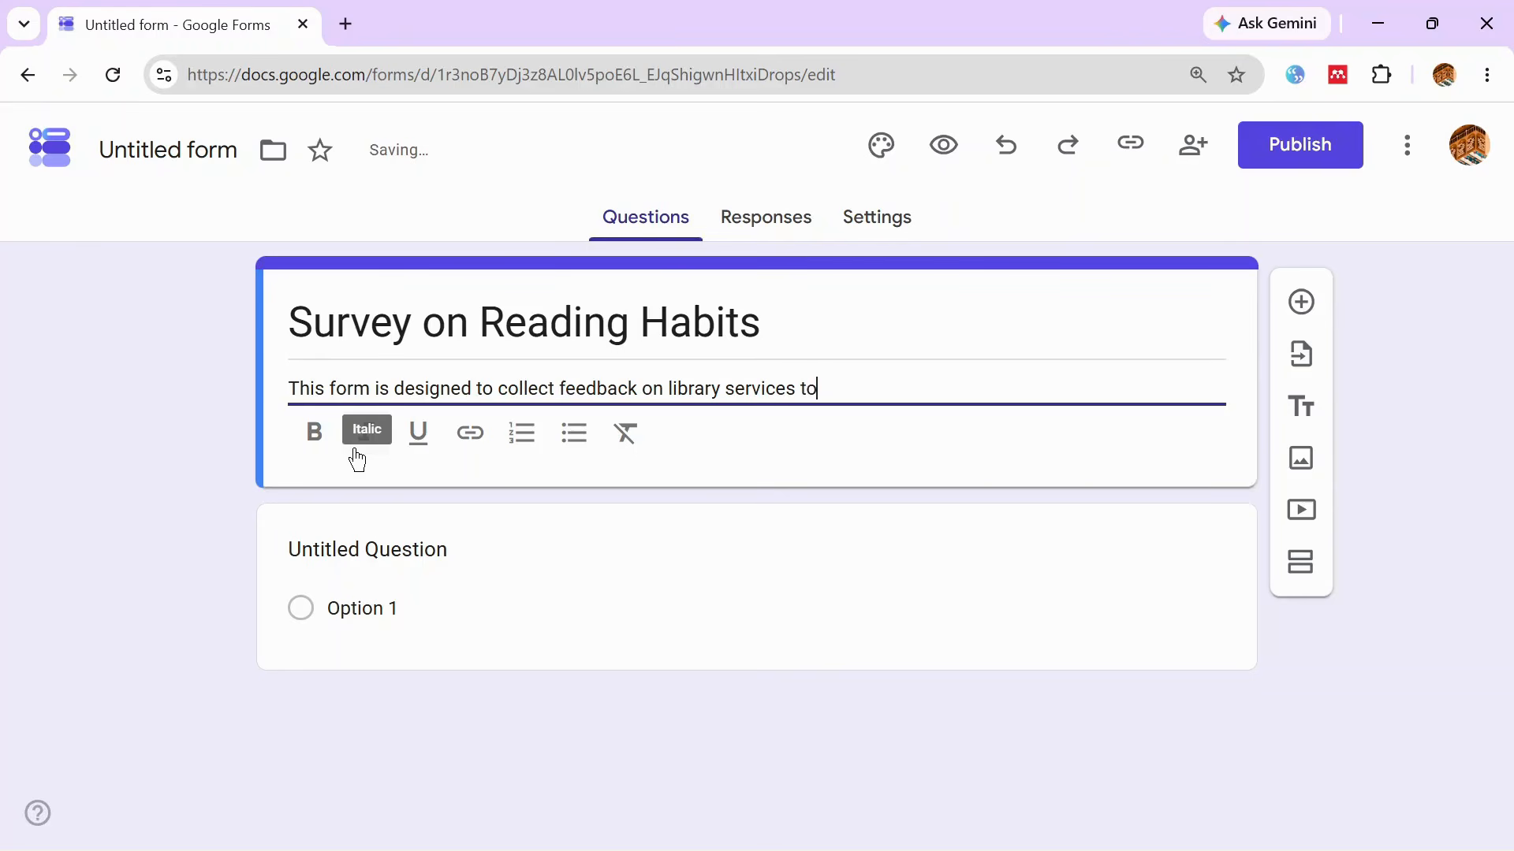
{"action": "type", "text": " improve user"}
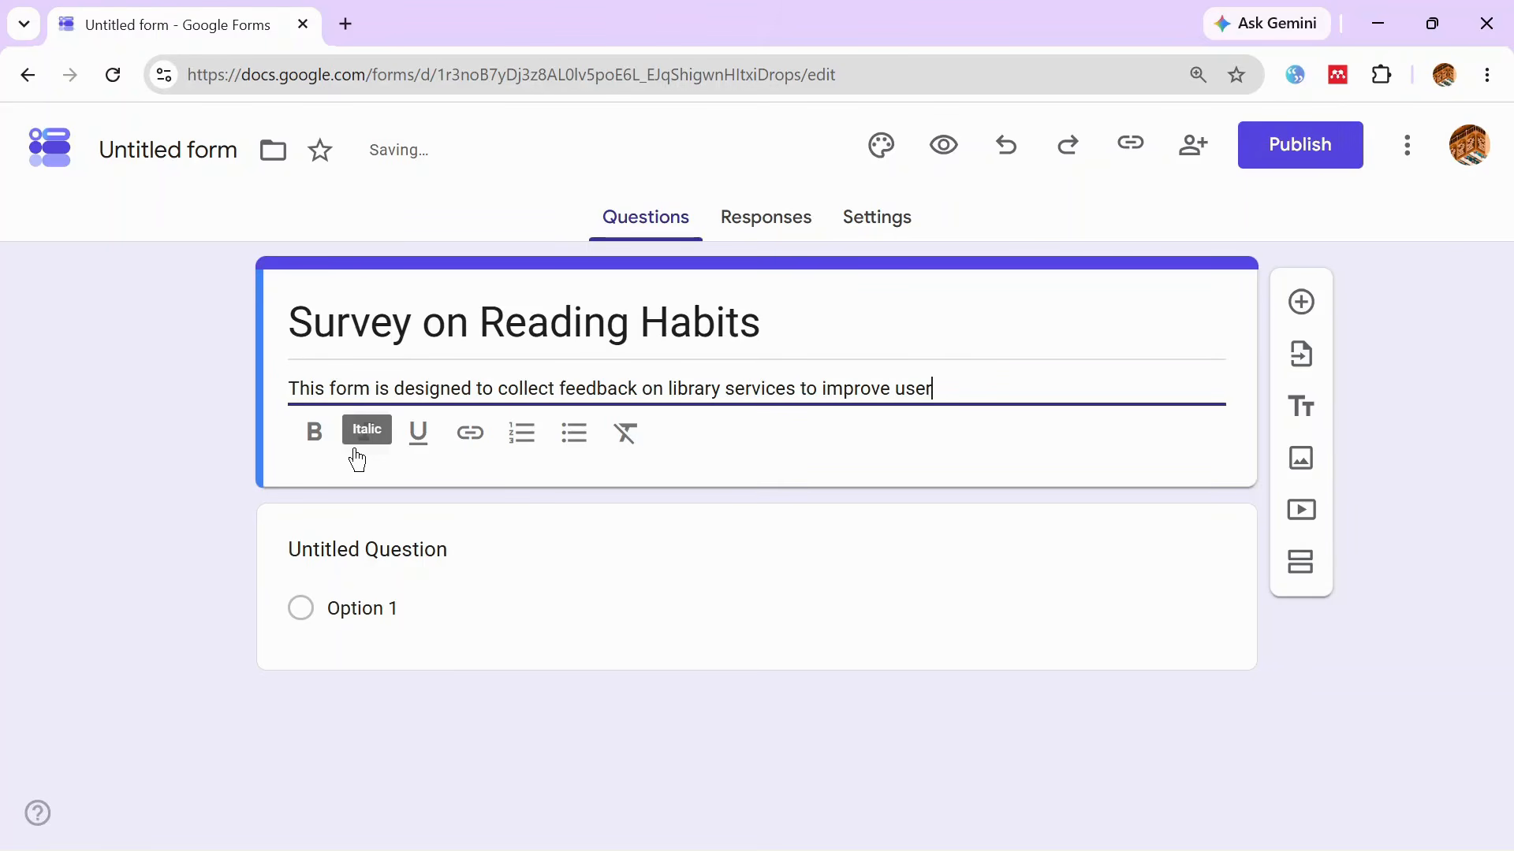
{"action": "type", "text": " experience"}
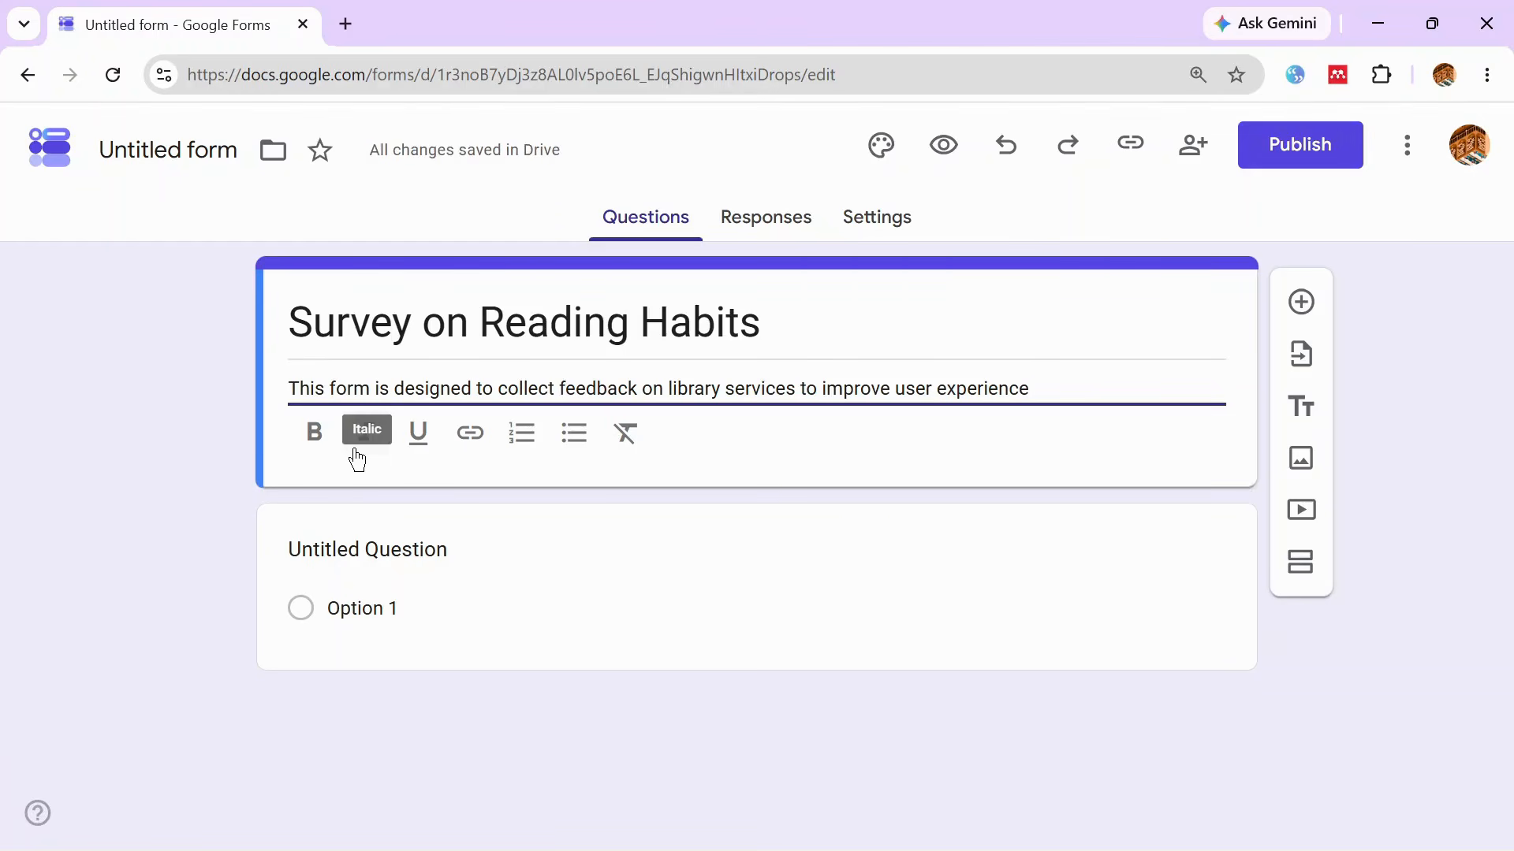
{"action": "type", "text": "."}
Apply bold to the whole form description and remove the formatting again.
{"action": "left_click_drag", "start_coordinate": [1050, 386], "coordinate": [258, 385]}
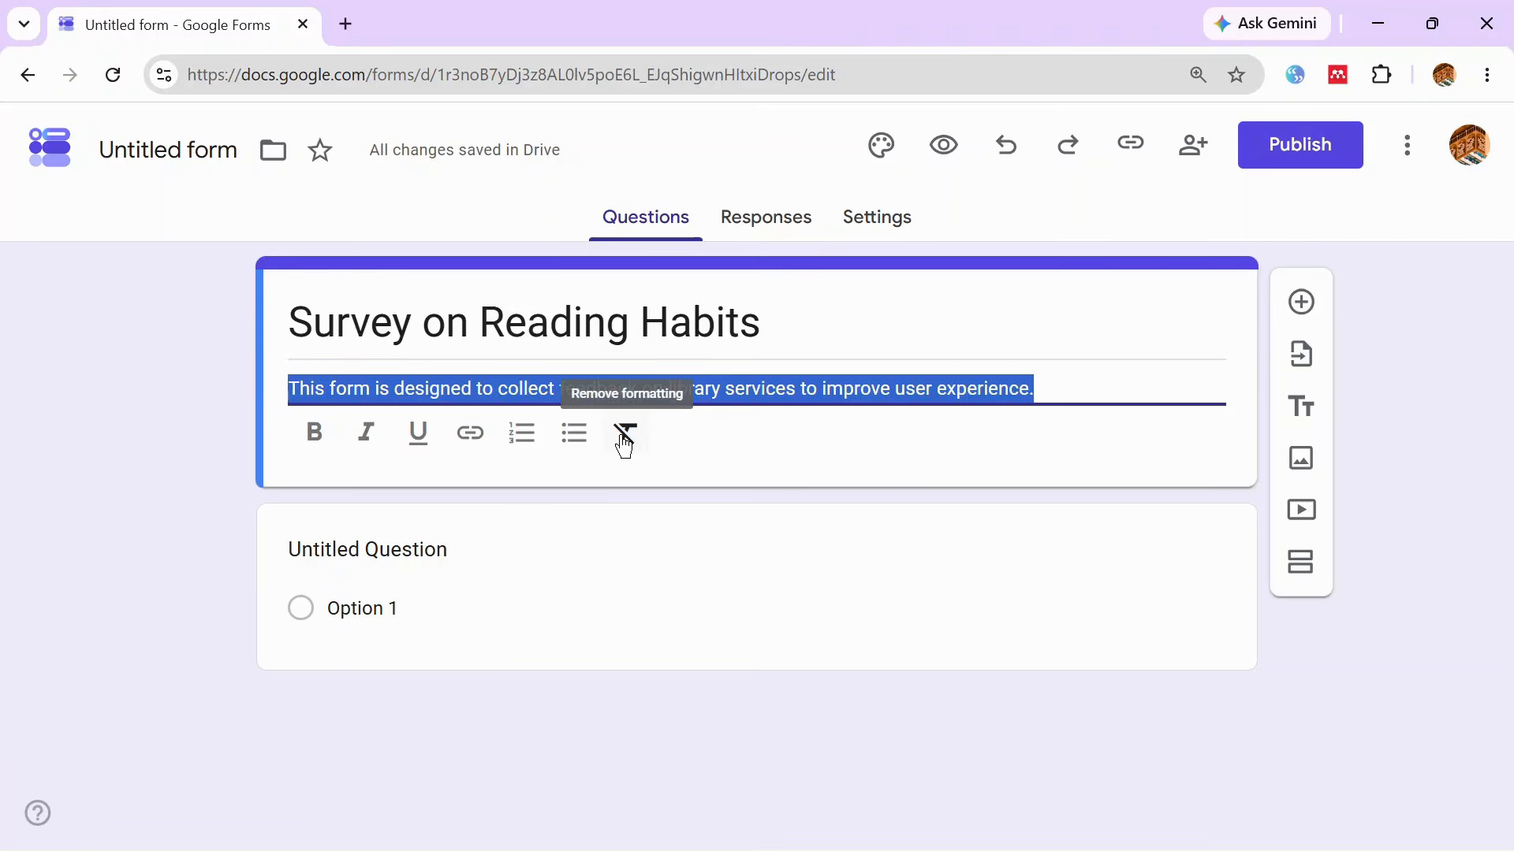
{"action": "left_click", "coordinate": [312, 439]}
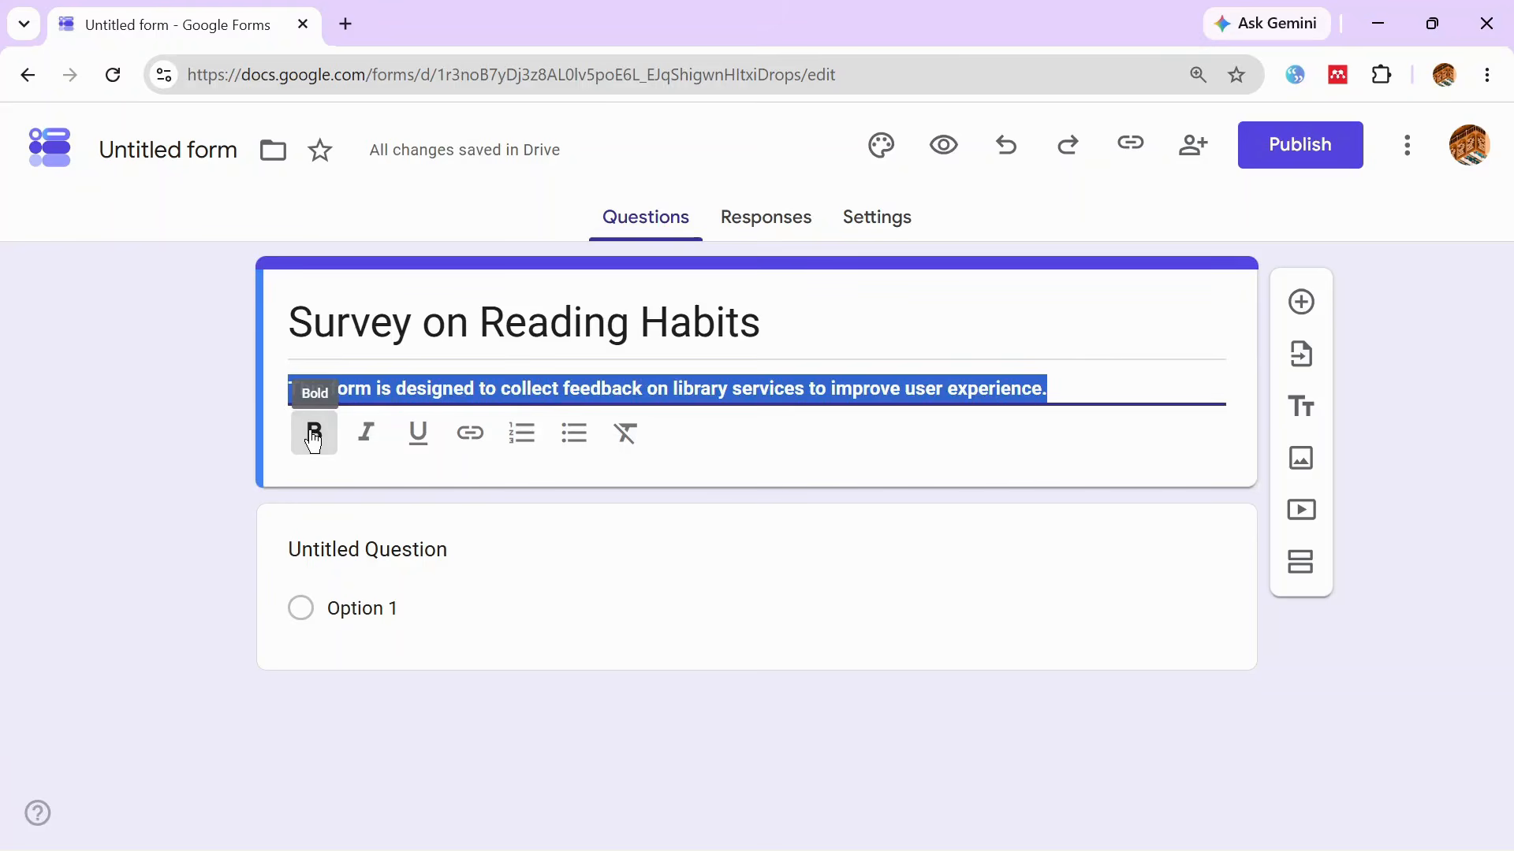
{"action": "left_click", "coordinate": [626, 436]}
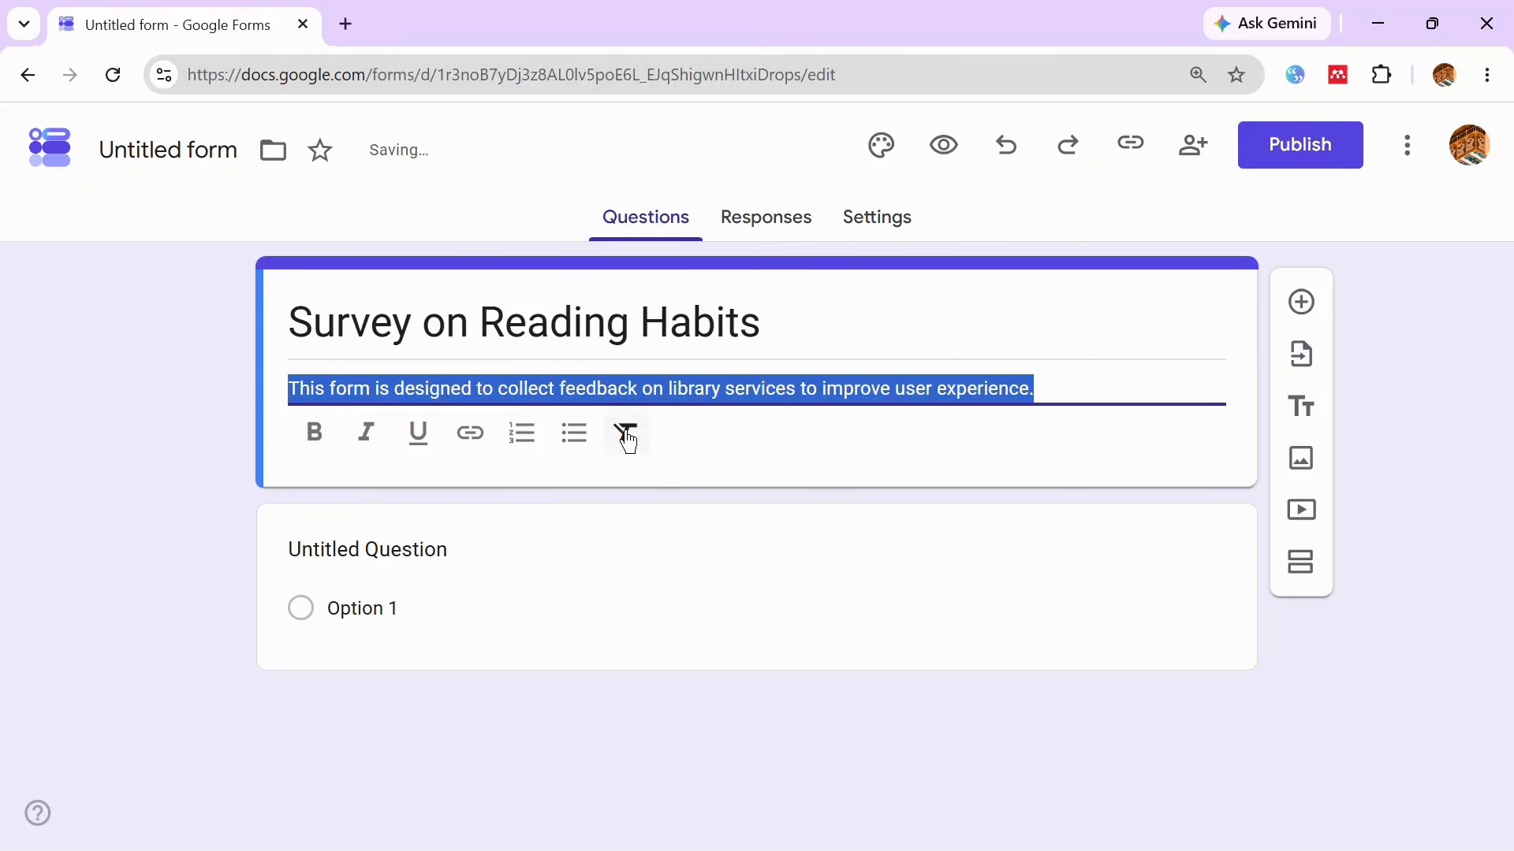
{"action": "left_click", "coordinate": [813, 477]}
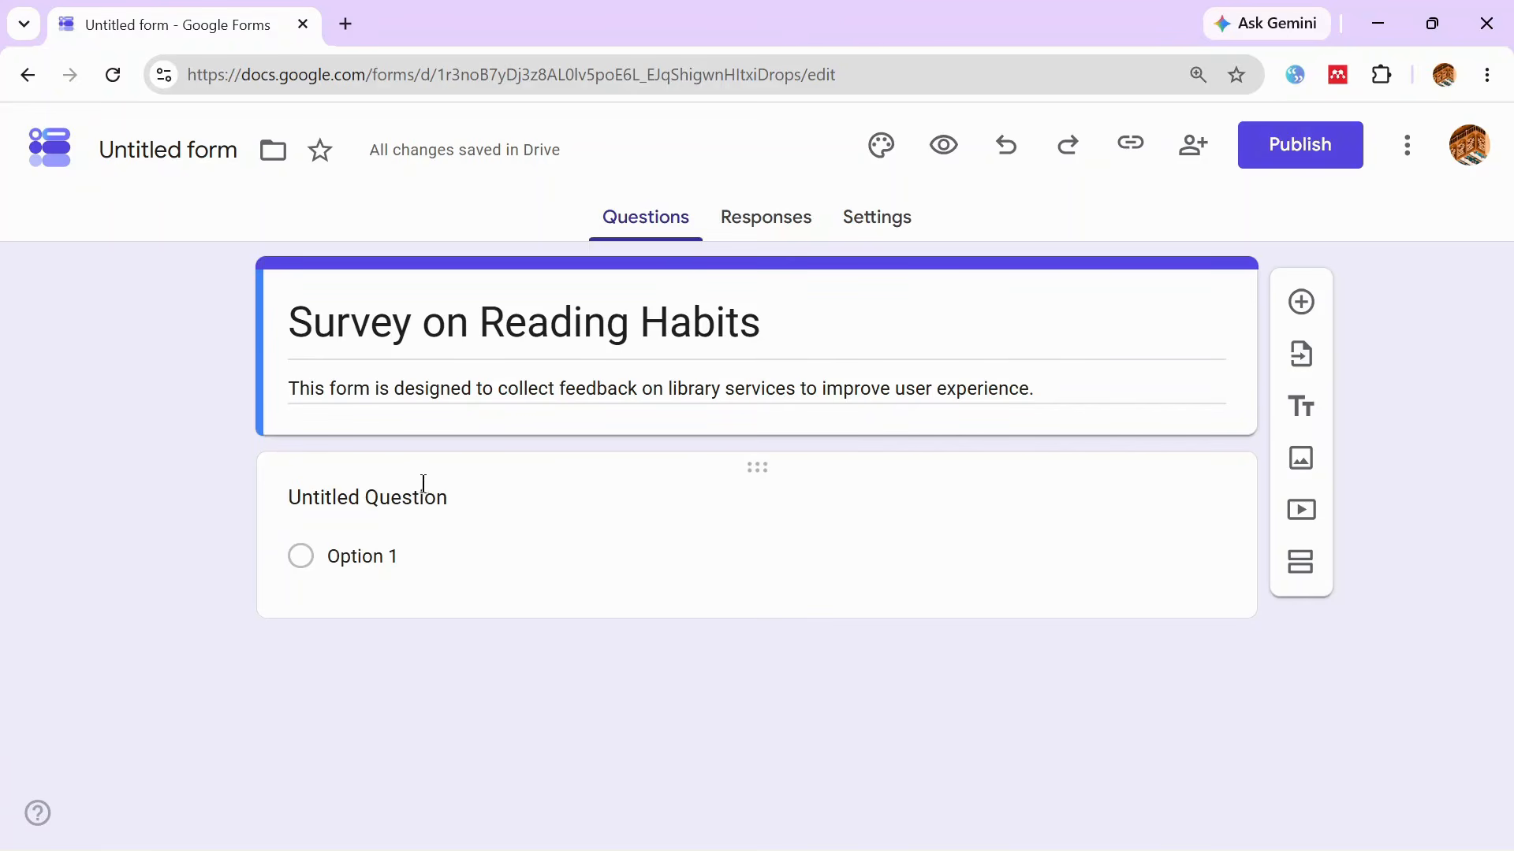
Add a new question below the untitled question and set its answer type to Short answer.
{"action": "left_click", "coordinate": [351, 518]}
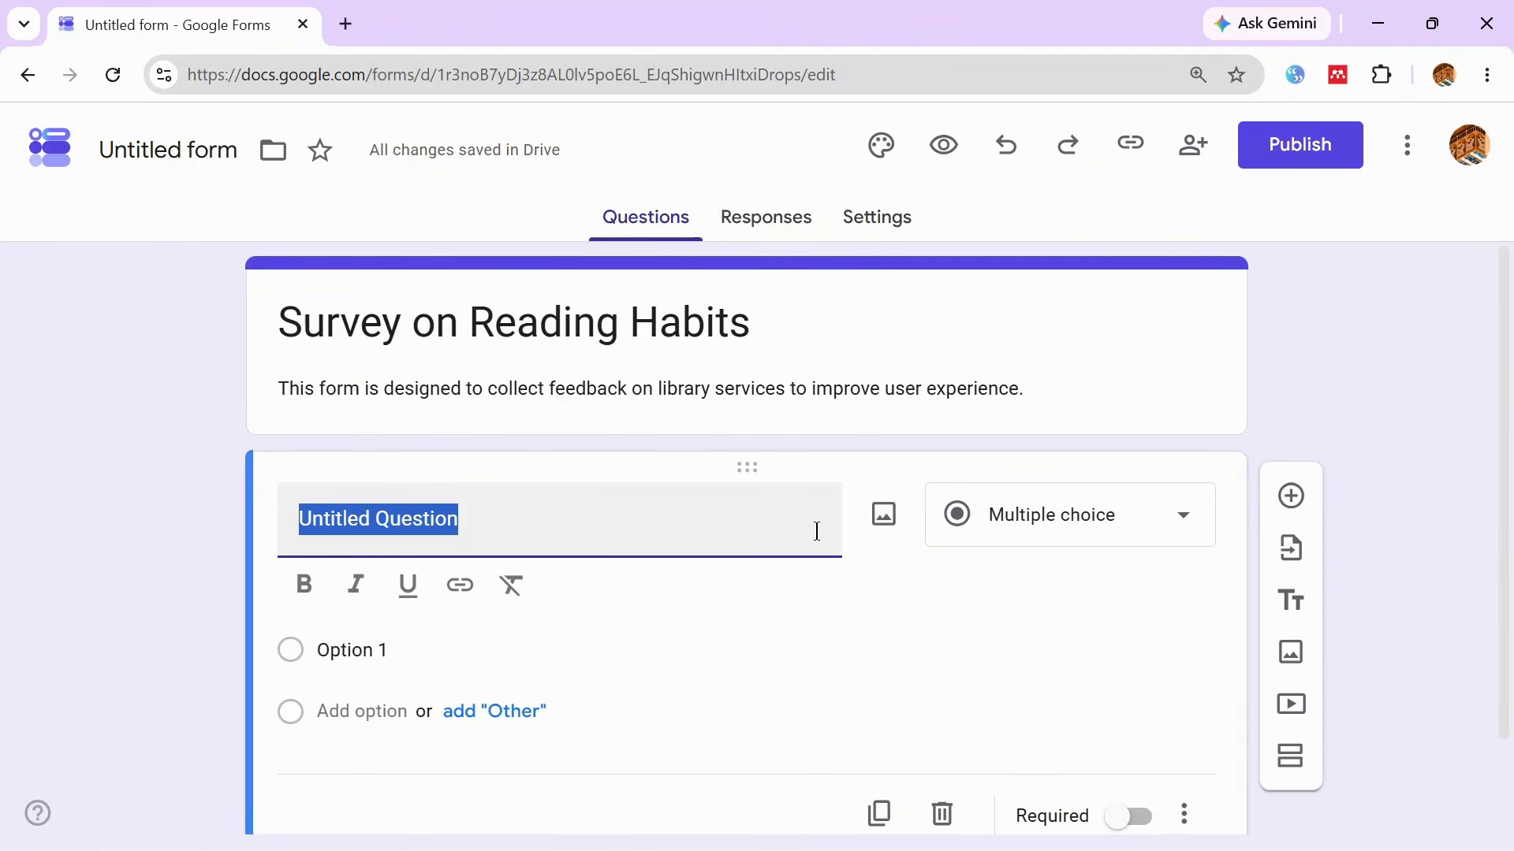
{"action": "left_click", "coordinate": [1291, 509]}
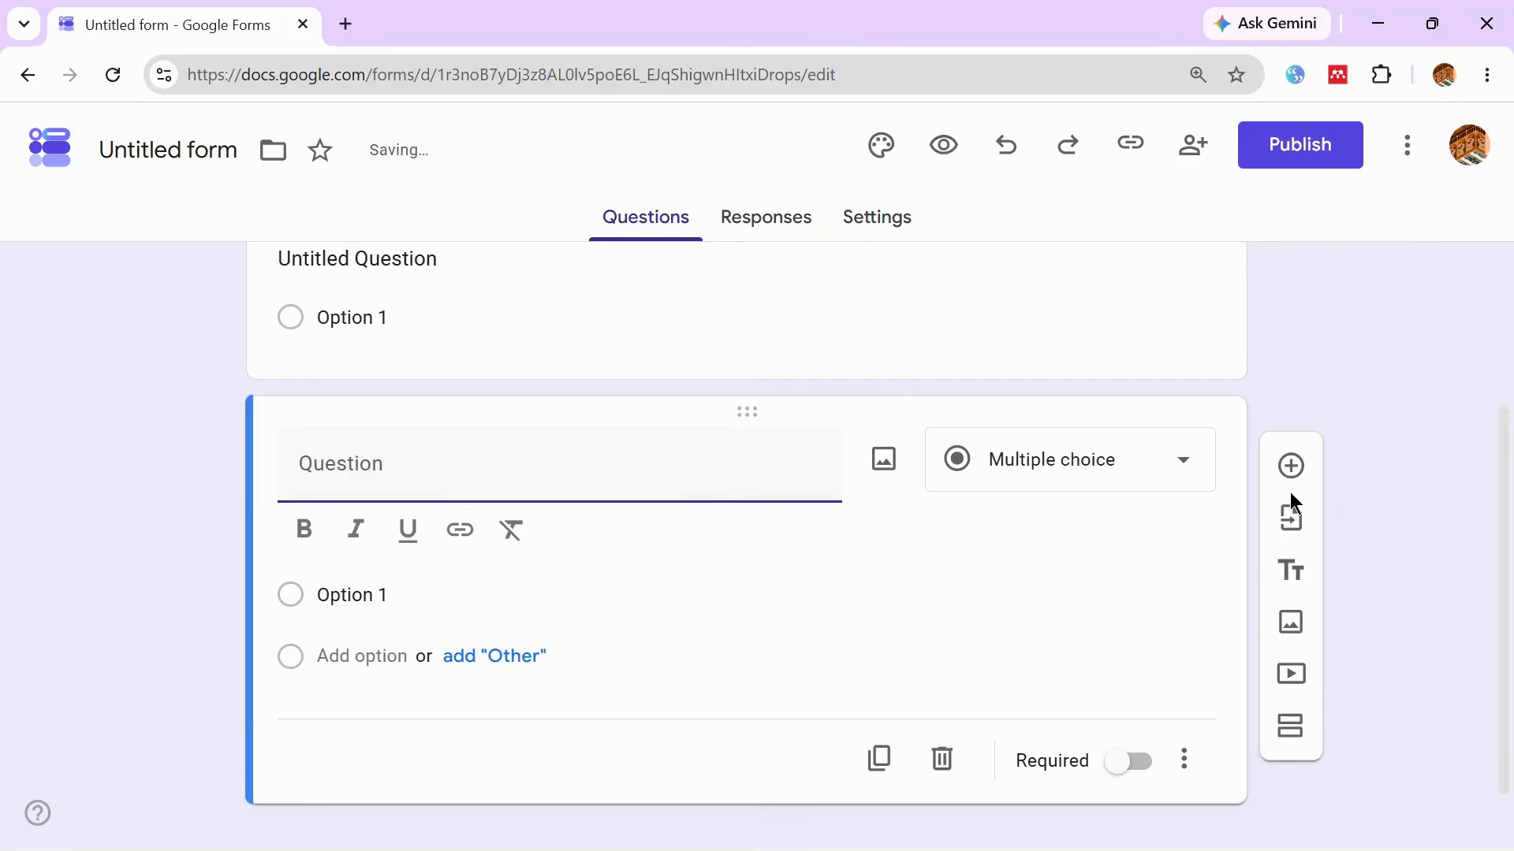
{"action": "left_click_drag", "start_coordinate": [1503, 433], "coordinate": [1506, 488]}
{"action": "scroll", "coordinate": [1506, 487], "scroll_direction": "up", "scroll_amount": 2}
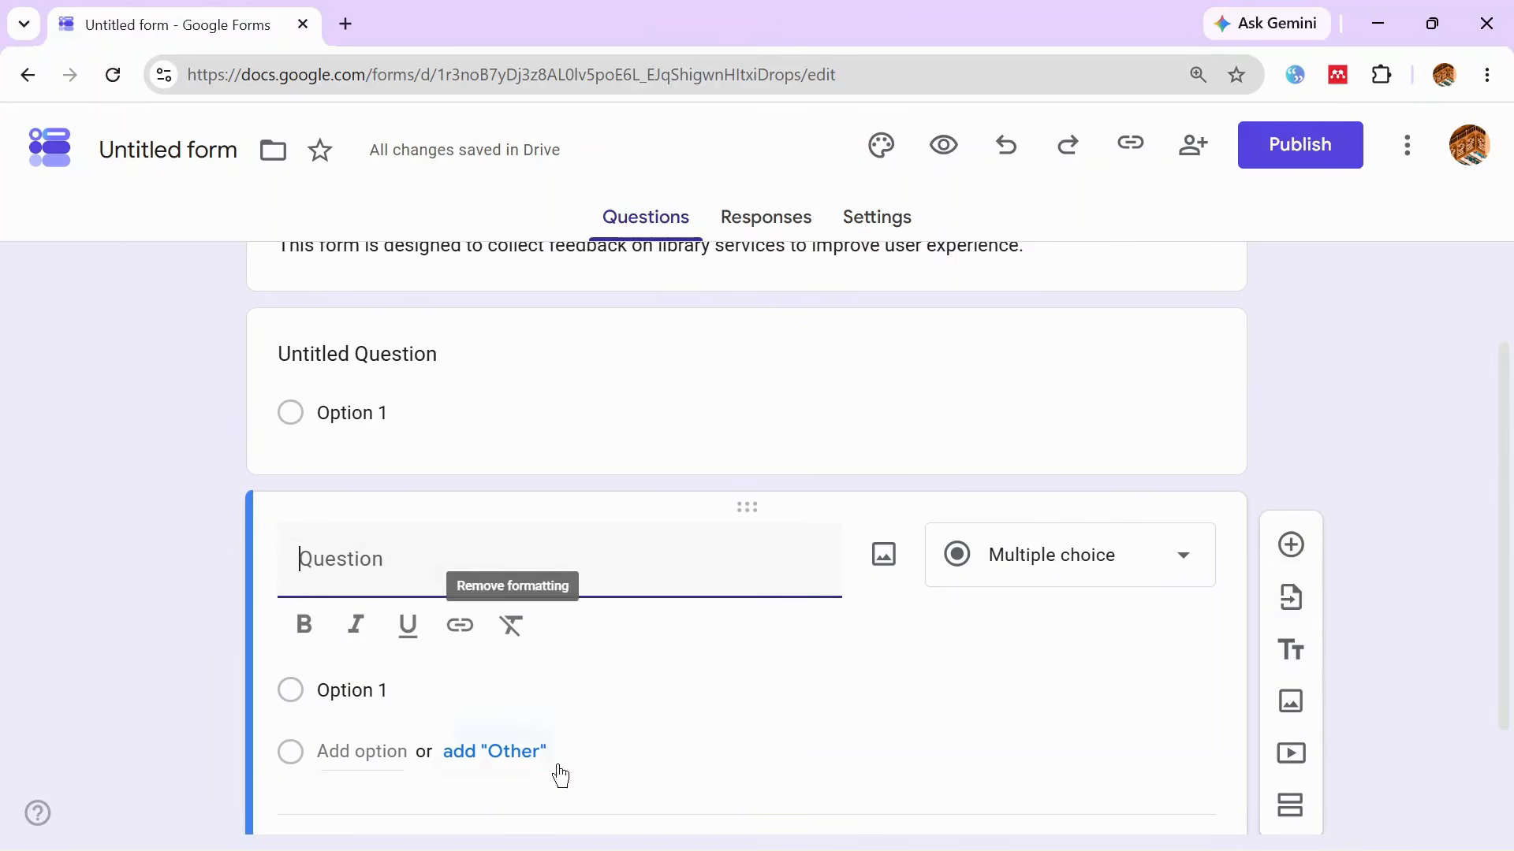
{"action": "left_click_drag", "start_coordinate": [1504, 514], "coordinate": [1503, 607]}
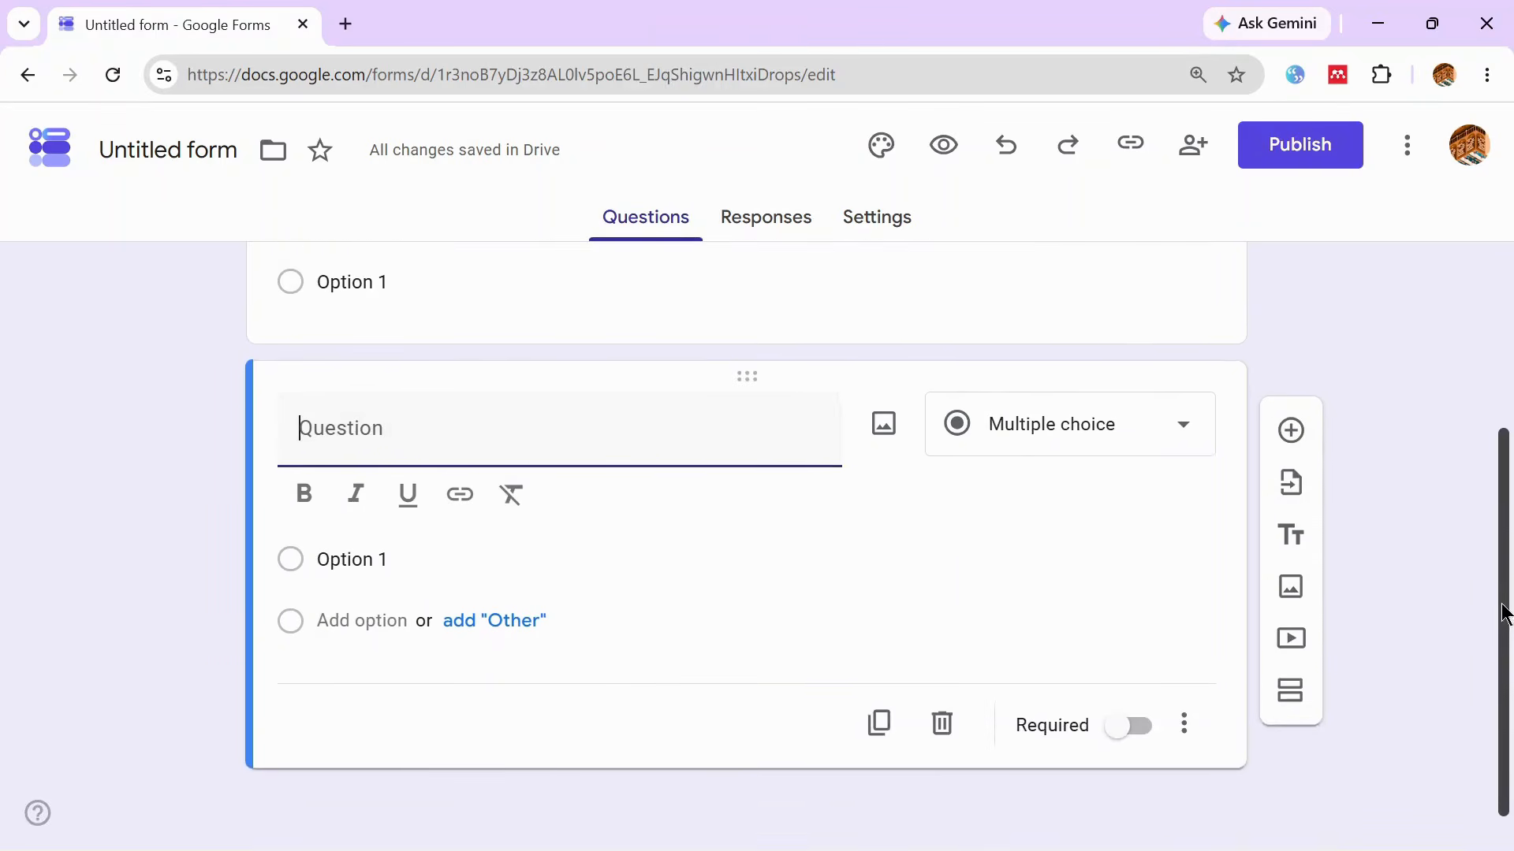
{"action": "left_click", "coordinate": [1375, 397]}
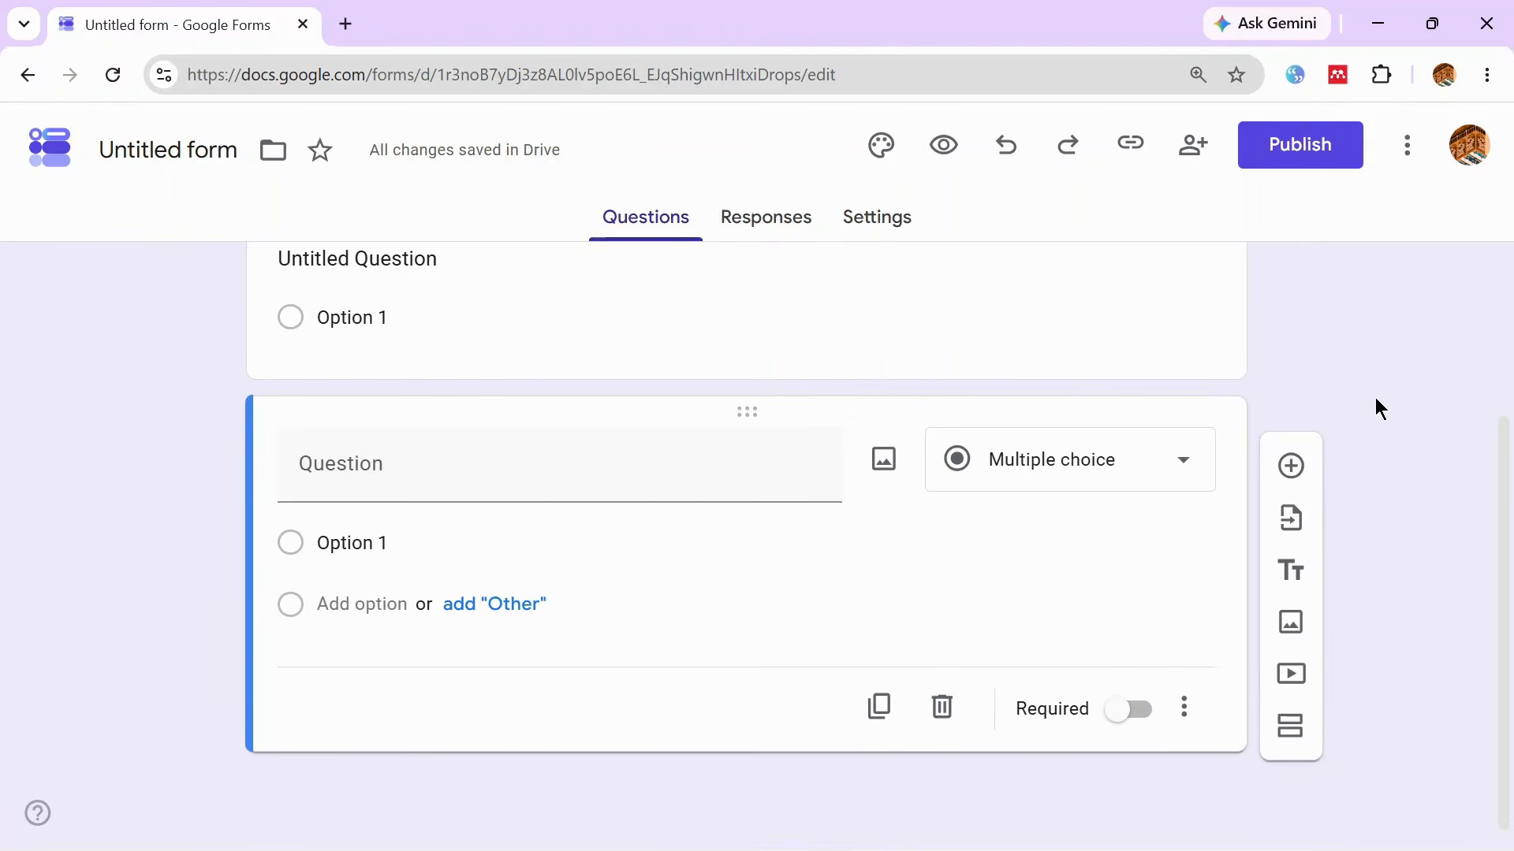
{"action": "left_click", "coordinate": [1192, 474]}
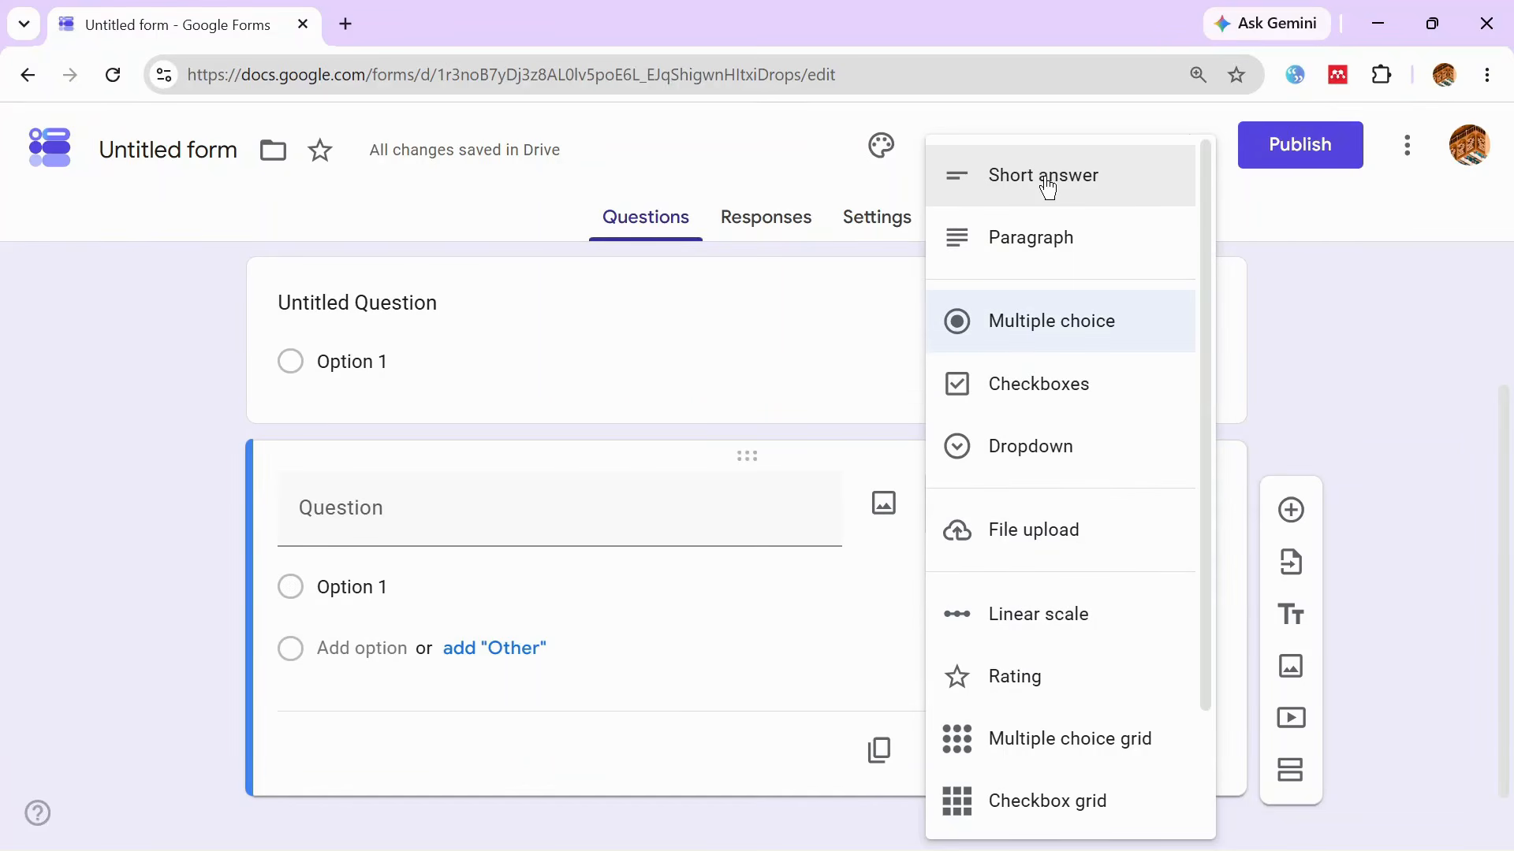
{"action": "left_click", "coordinate": [1047, 188]}
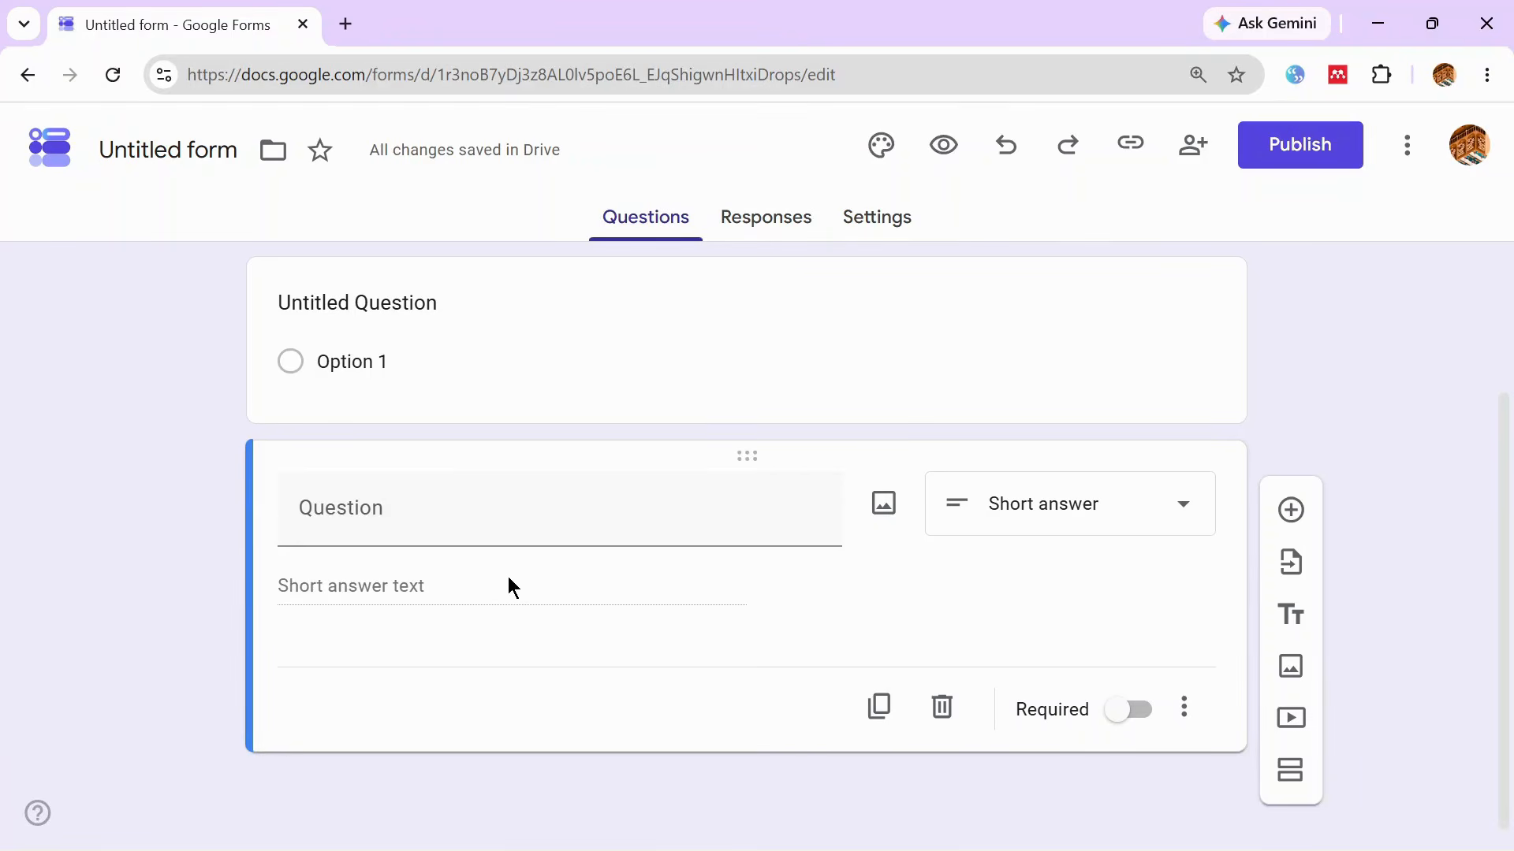
Mark the last multiple-choice question as required and add a new section after it.
{"action": "left_click", "coordinate": [1191, 421]}
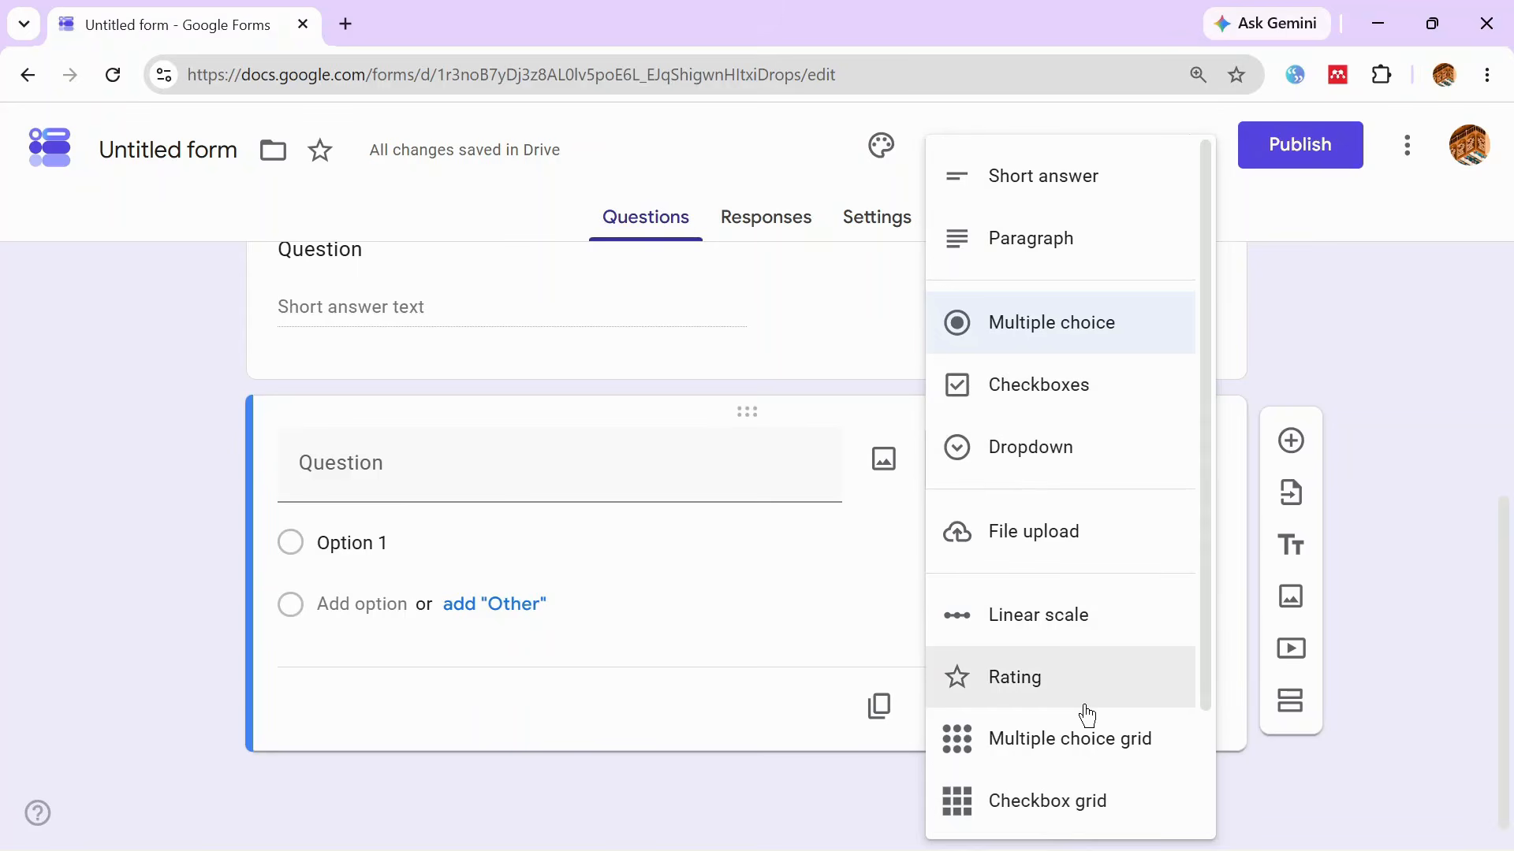
{"action": "key", "text": "Escape"}
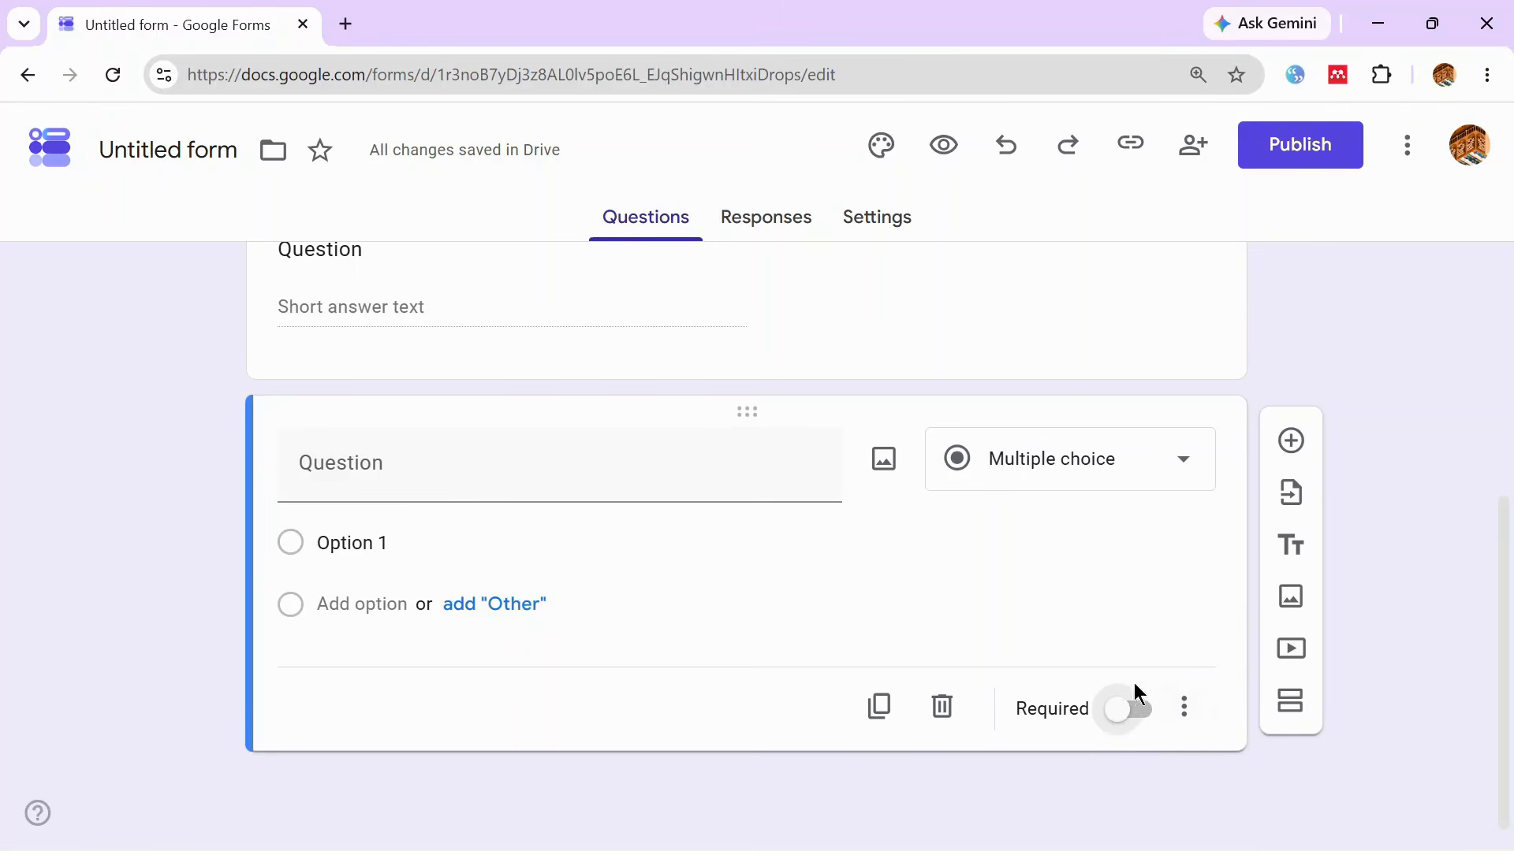
{"action": "left_click", "coordinate": [1114, 721]}
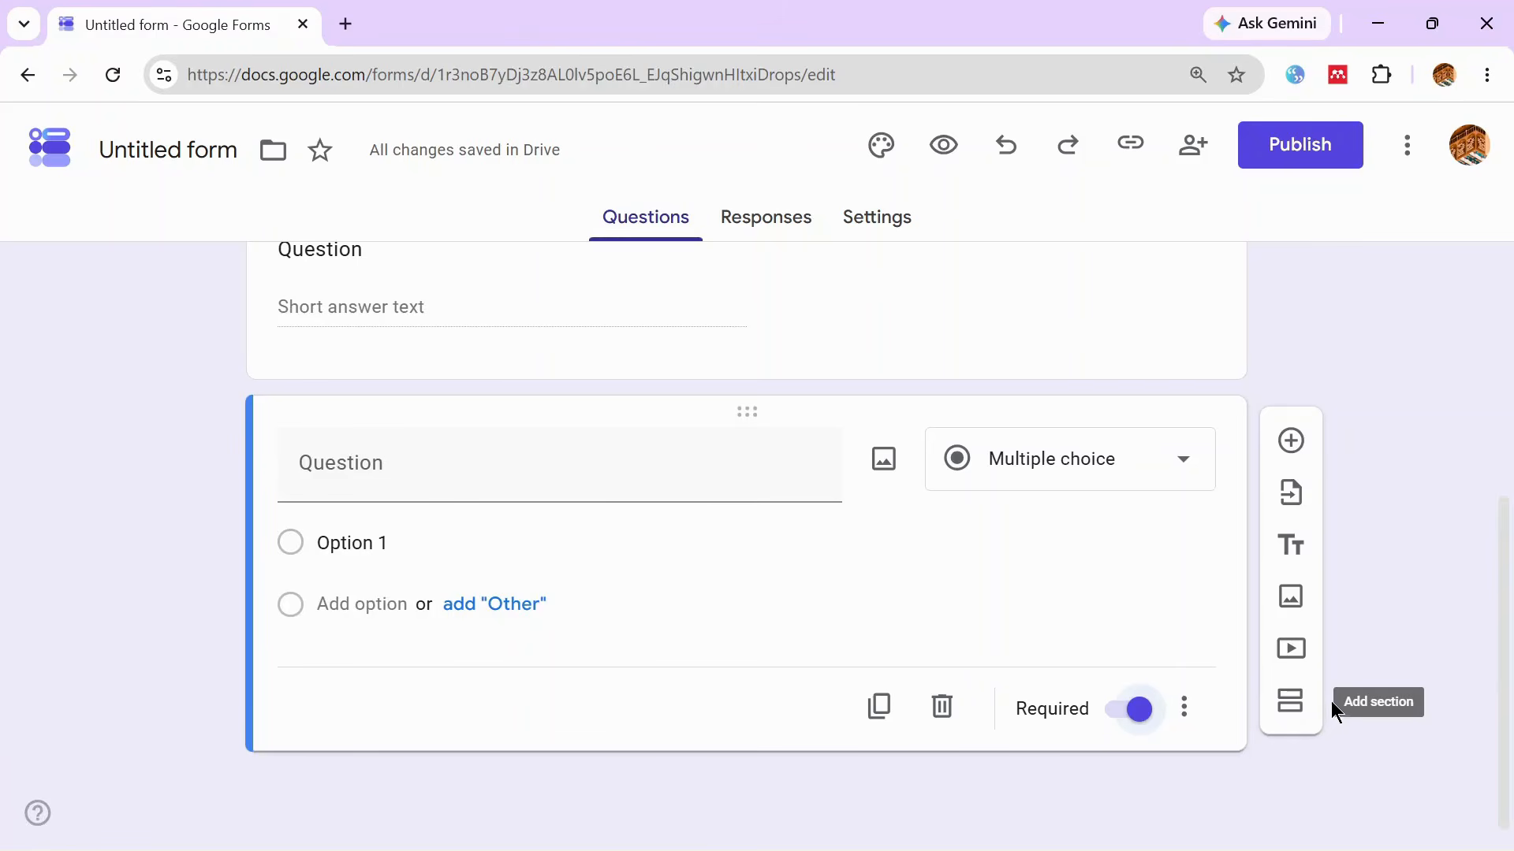
{"action": "left_click", "coordinate": [1290, 705]}
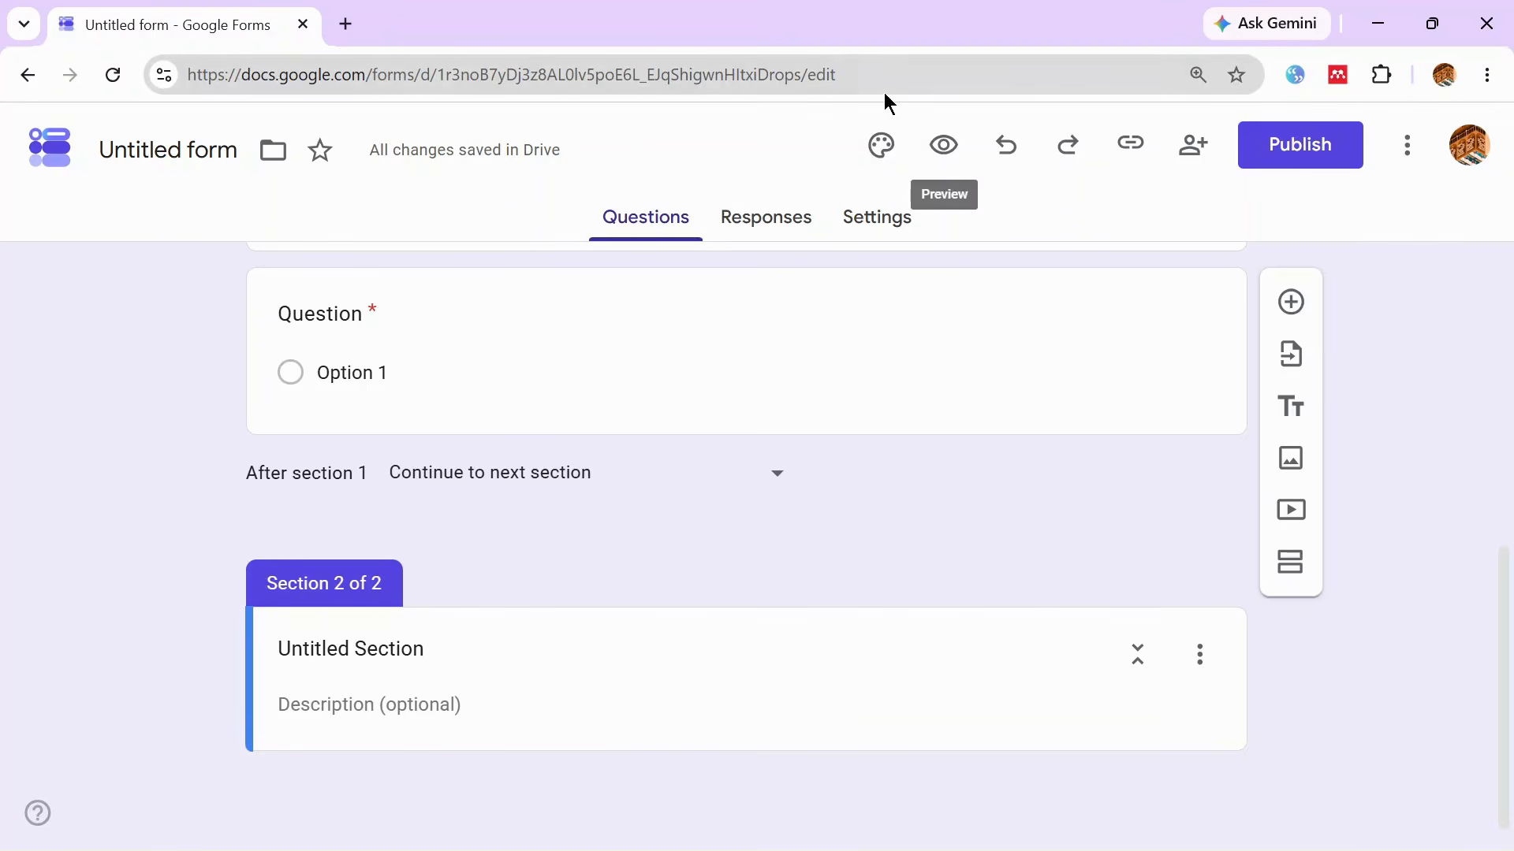
Review the form's theme options for text style, header image, color and background, leaving them as they are.
{"action": "left_click", "coordinate": [883, 155]}
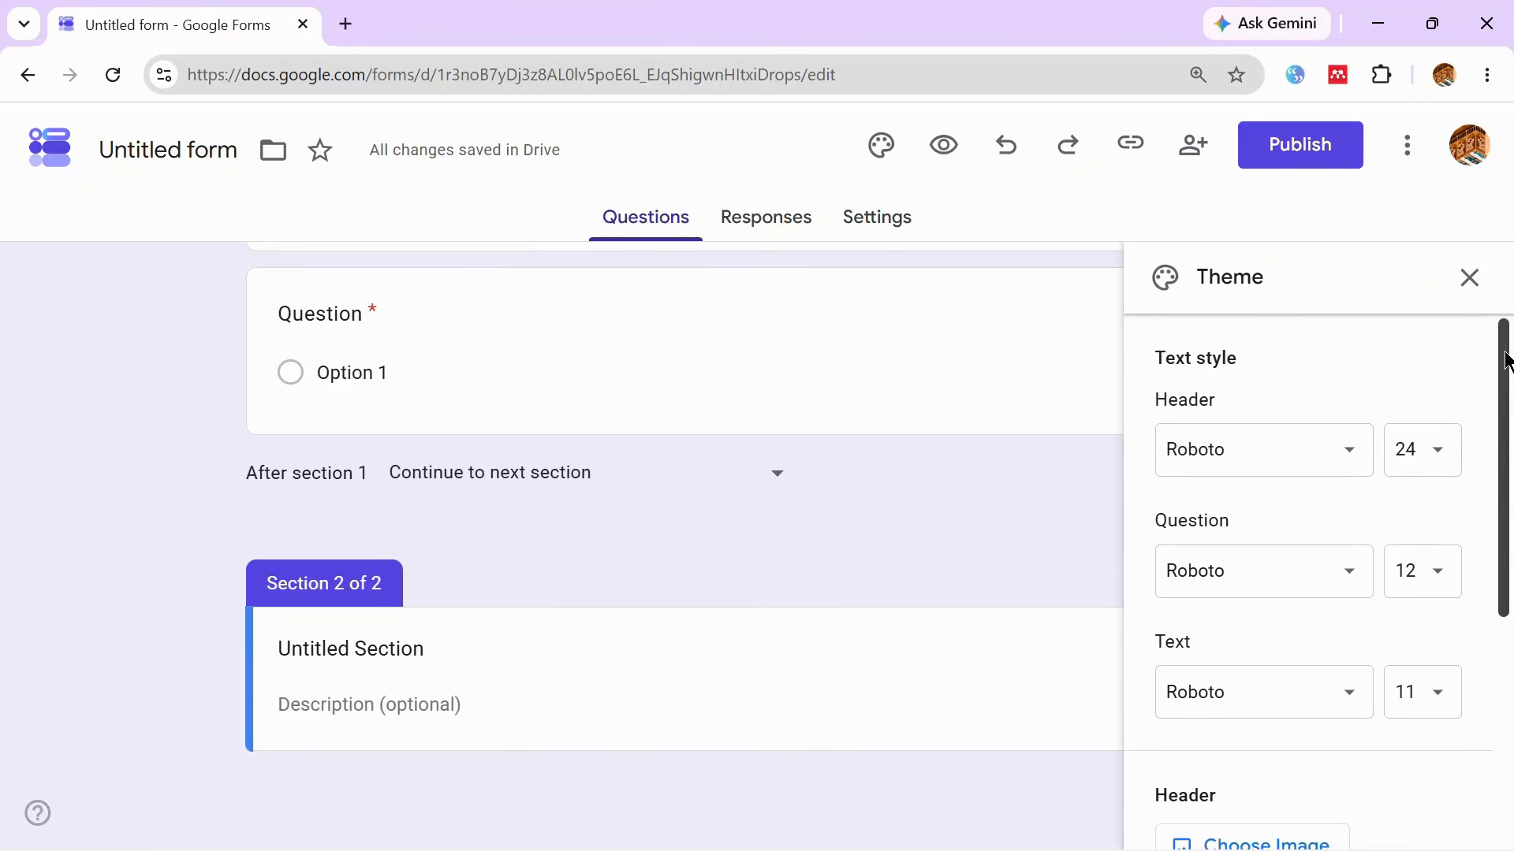
{"action": "left_click_drag", "start_coordinate": [1505, 361], "coordinate": [1506, 590]}
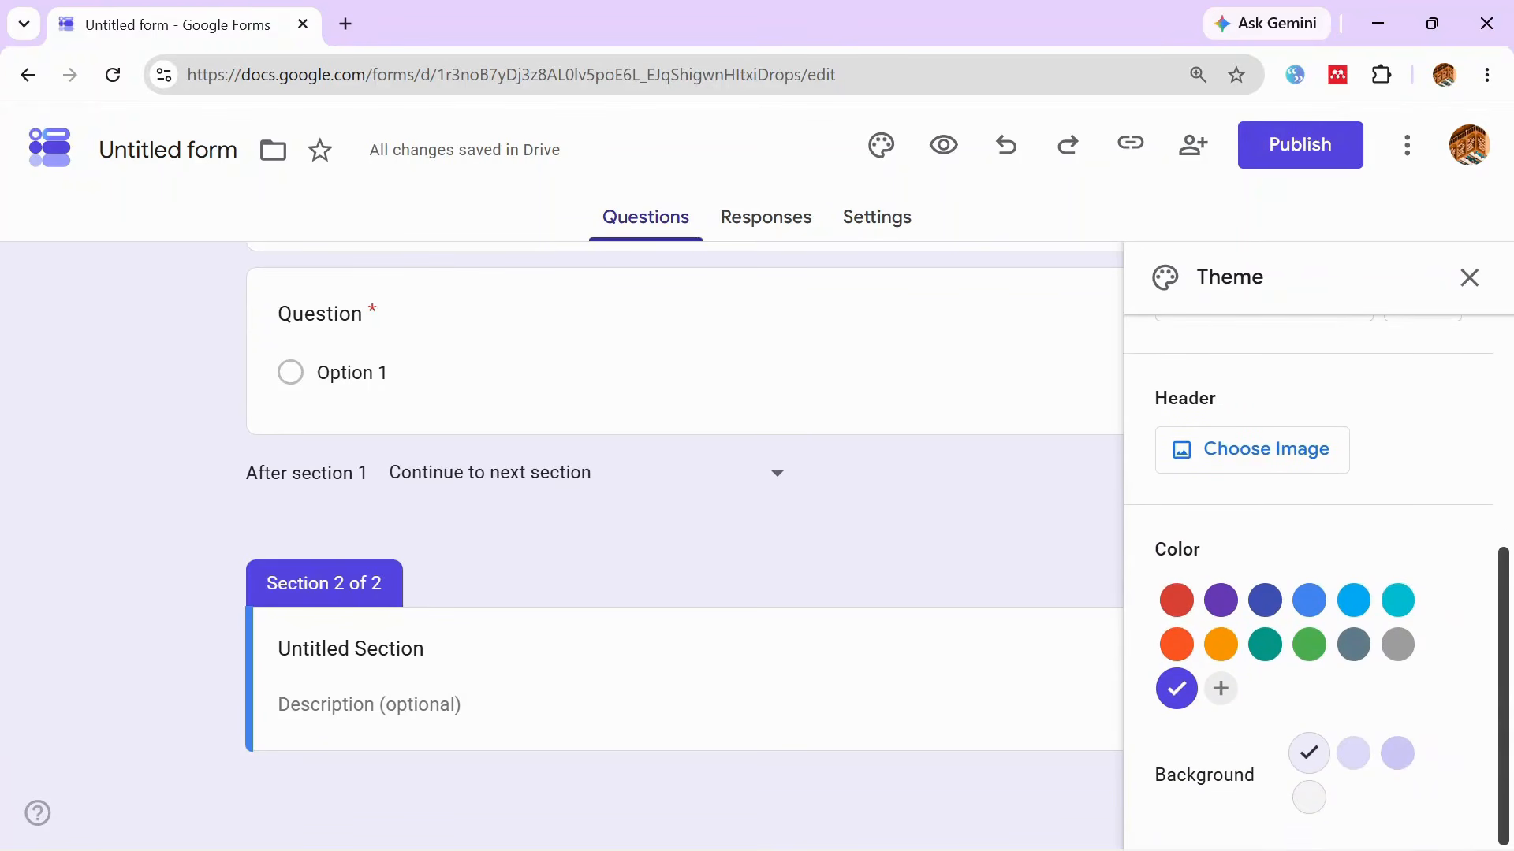
{"action": "mouse_move", "coordinate": [1506, 590]}
{"action": "left_mouse_down"}
{"action": "mouse_move", "coordinate": [1508, 400]}
{"action": "mouse_move", "coordinate": [1507, 591]}
{"action": "left_mouse_up"}
{"action": "scroll", "coordinate": [1340, 473], "scroll_direction": "up", "scroll_amount": 5}
{"action": "left_click", "coordinate": [1469, 277]}
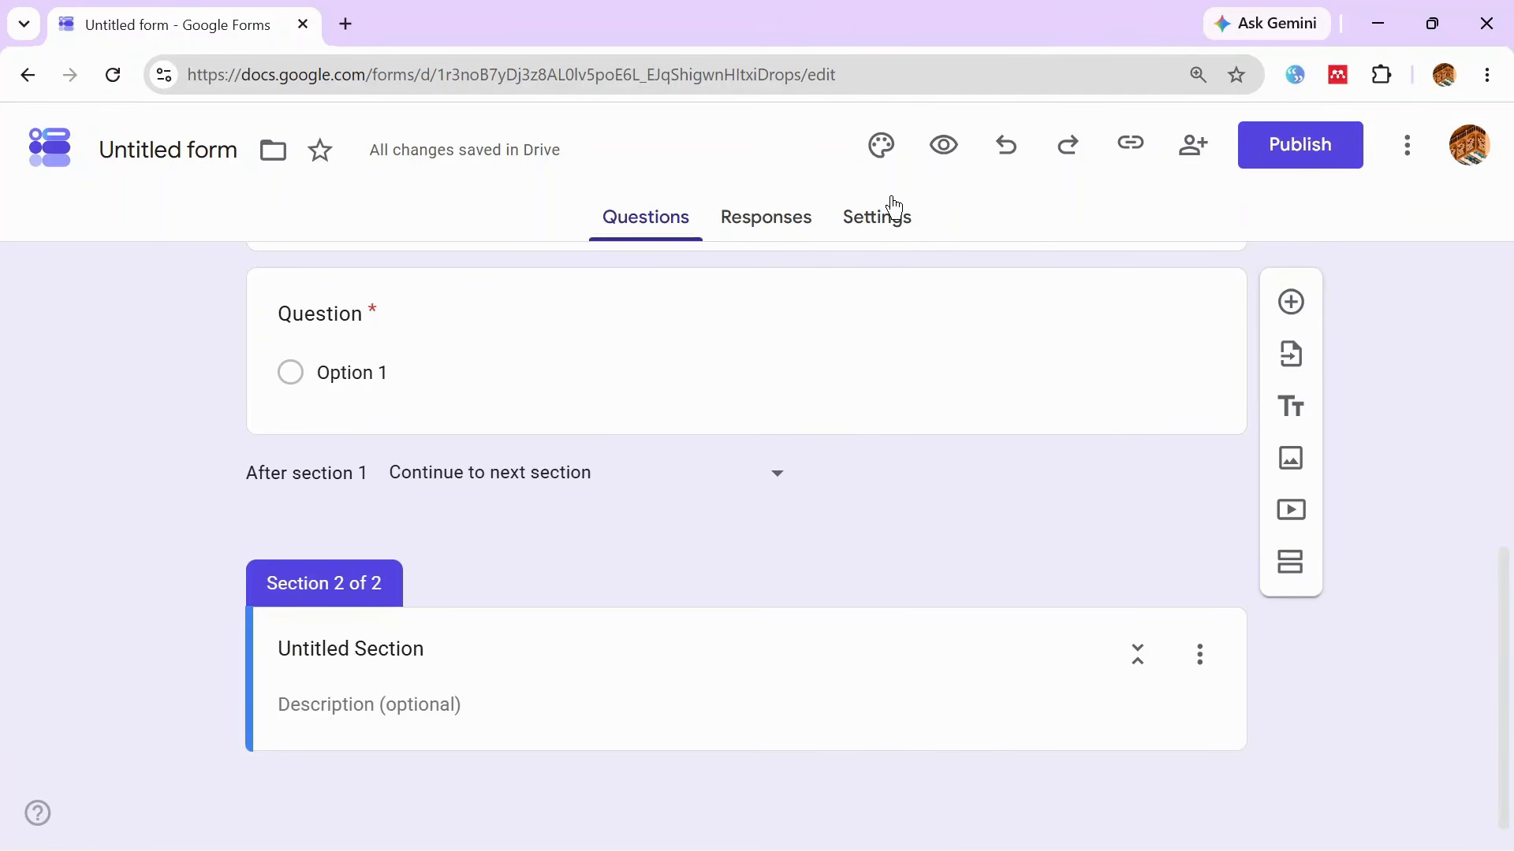
Examine the form's Responses and Presentation settings, including email collection, response limits, progress bar, confirmation message and autosave.
{"action": "left_click", "coordinate": [889, 228]}
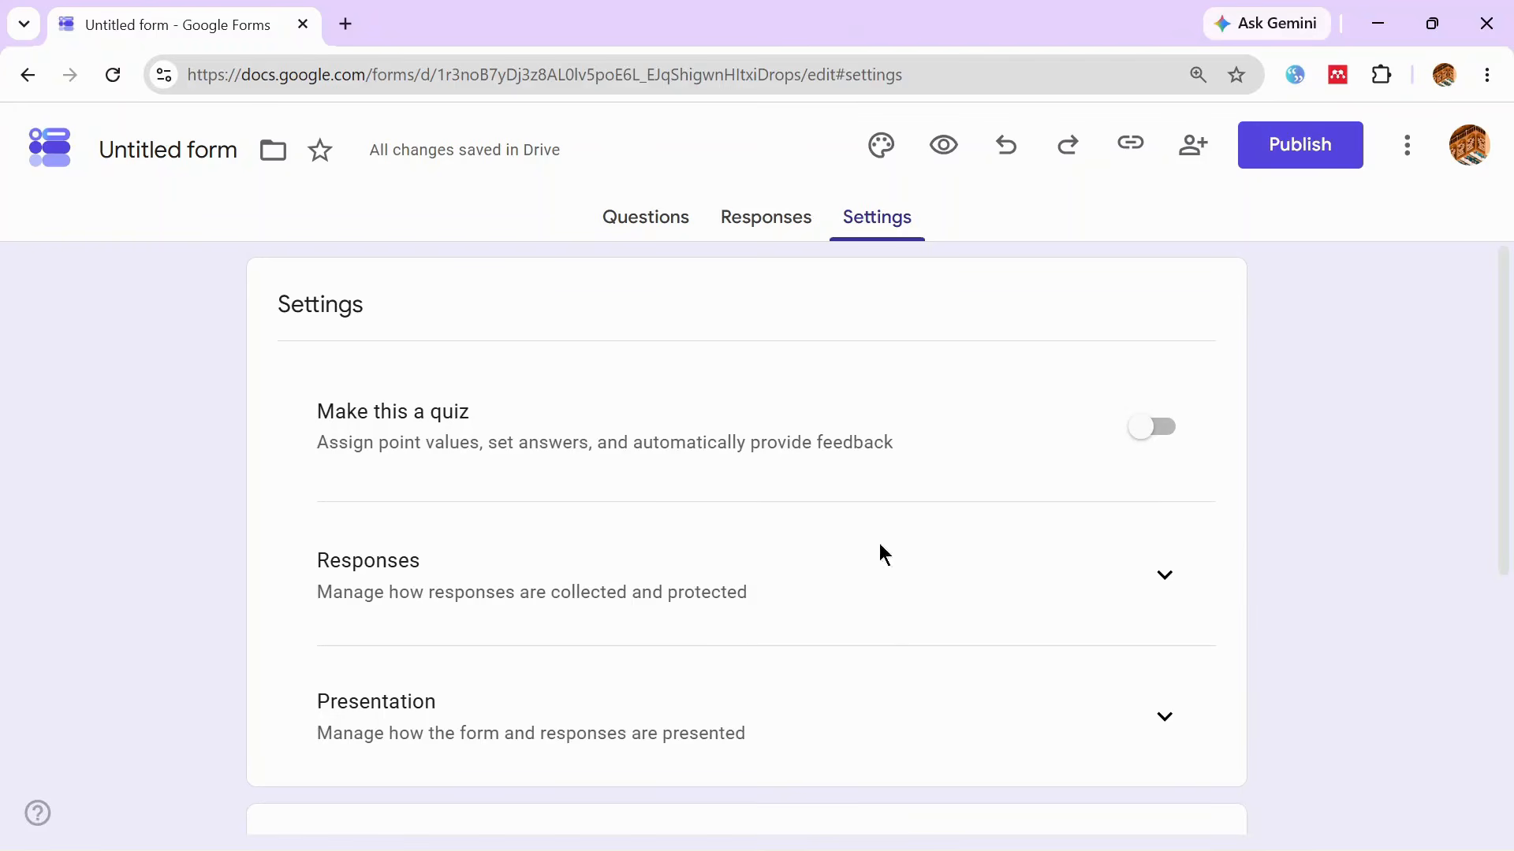
{"action": "scroll", "coordinate": [1024, 433], "scroll_direction": "down", "scroll_amount": 1}
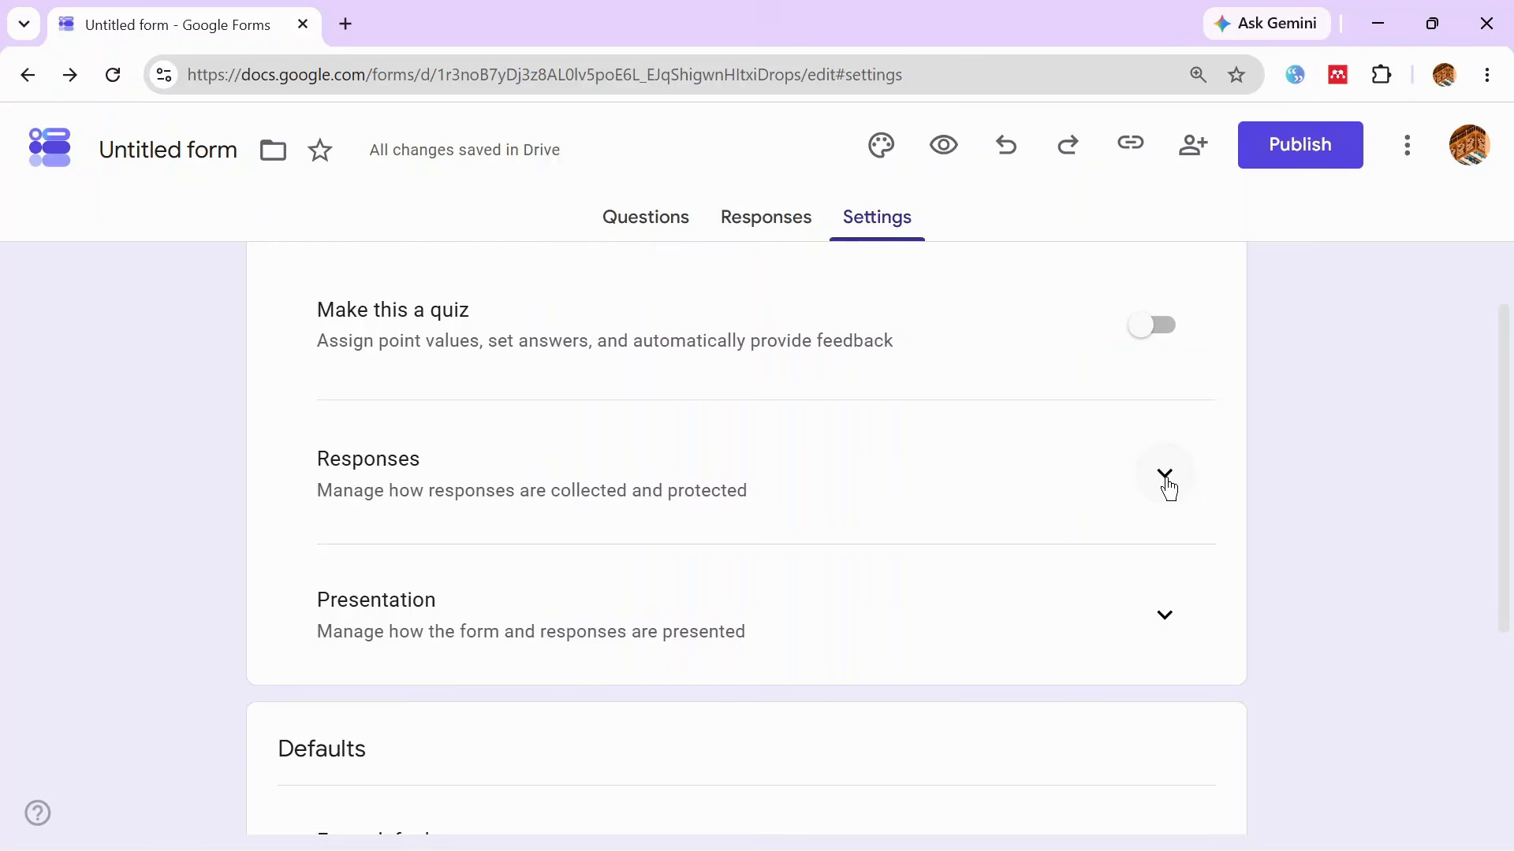
{"action": "left_click", "coordinate": [1165, 475]}
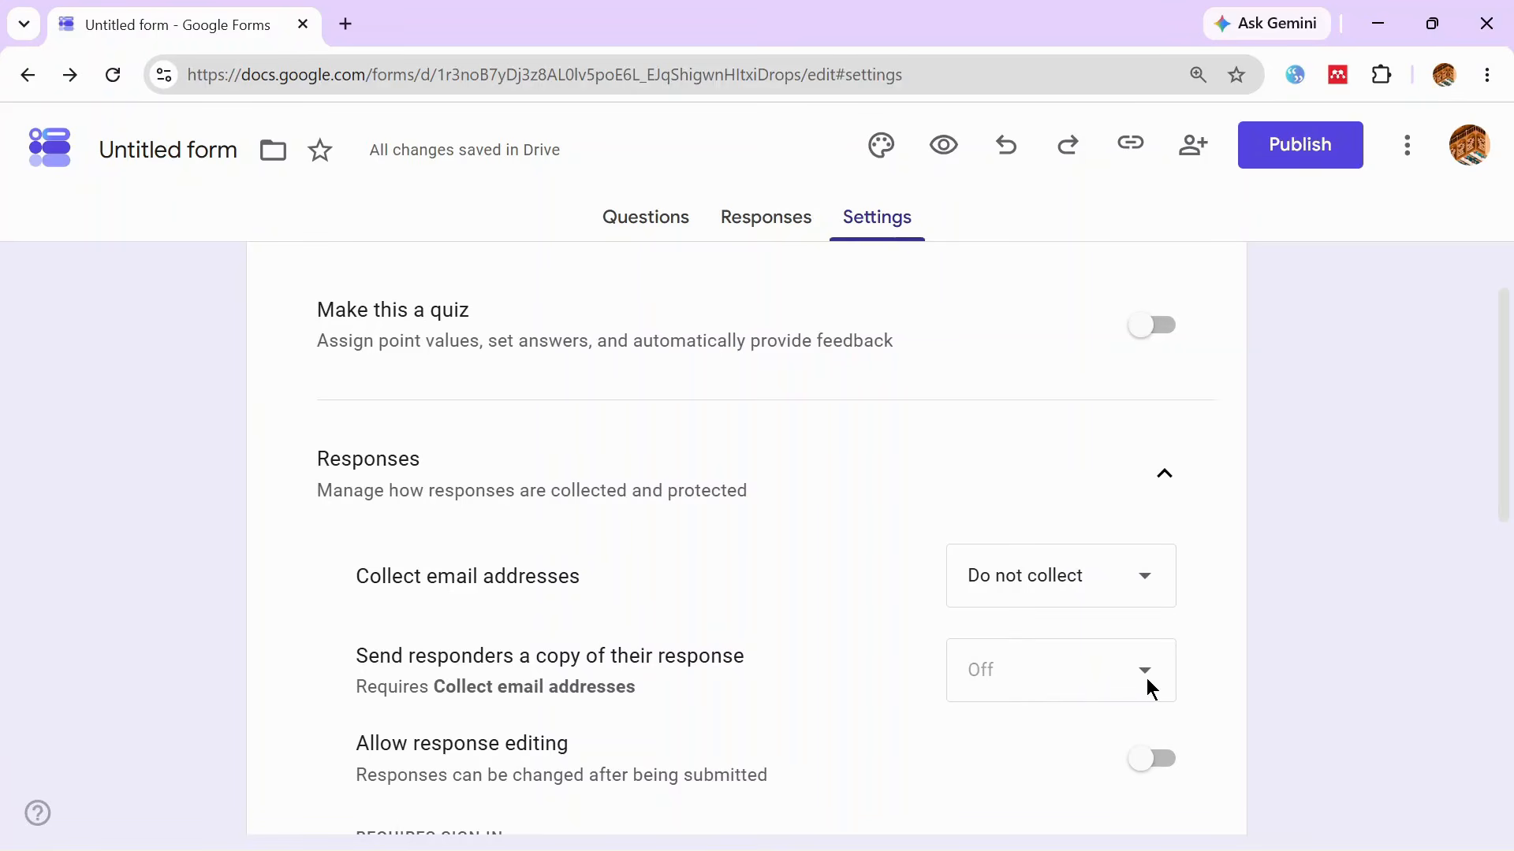
{"action": "scroll", "coordinate": [1498, 511], "scroll_direction": "down", "scroll_amount": 3}
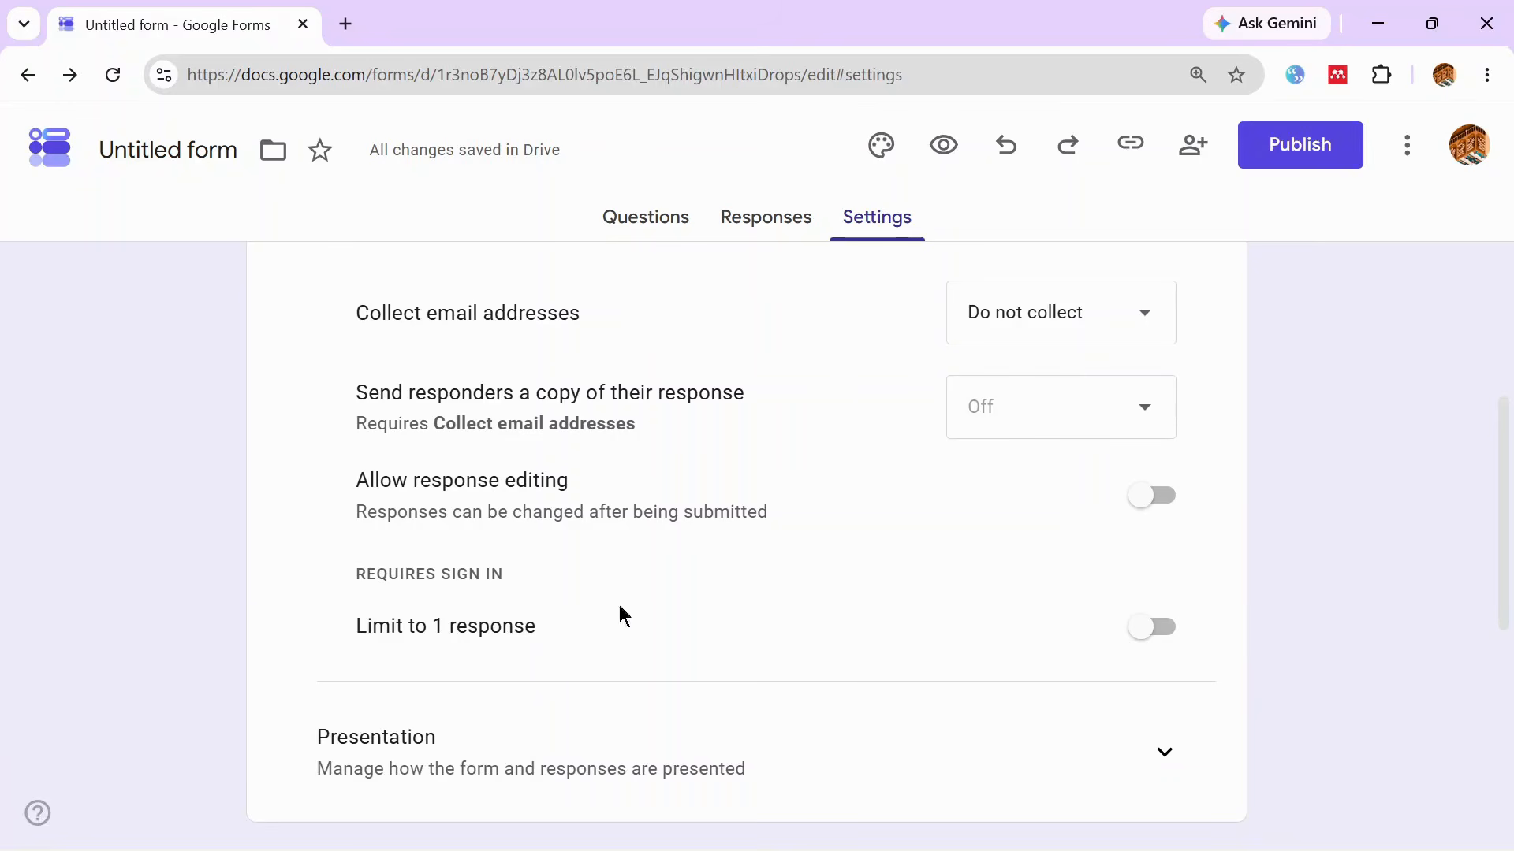
{"action": "scroll", "coordinate": [618, 615], "scroll_direction": "down", "scroll_amount": 3}
{"action": "left_click", "coordinate": [1167, 556]}
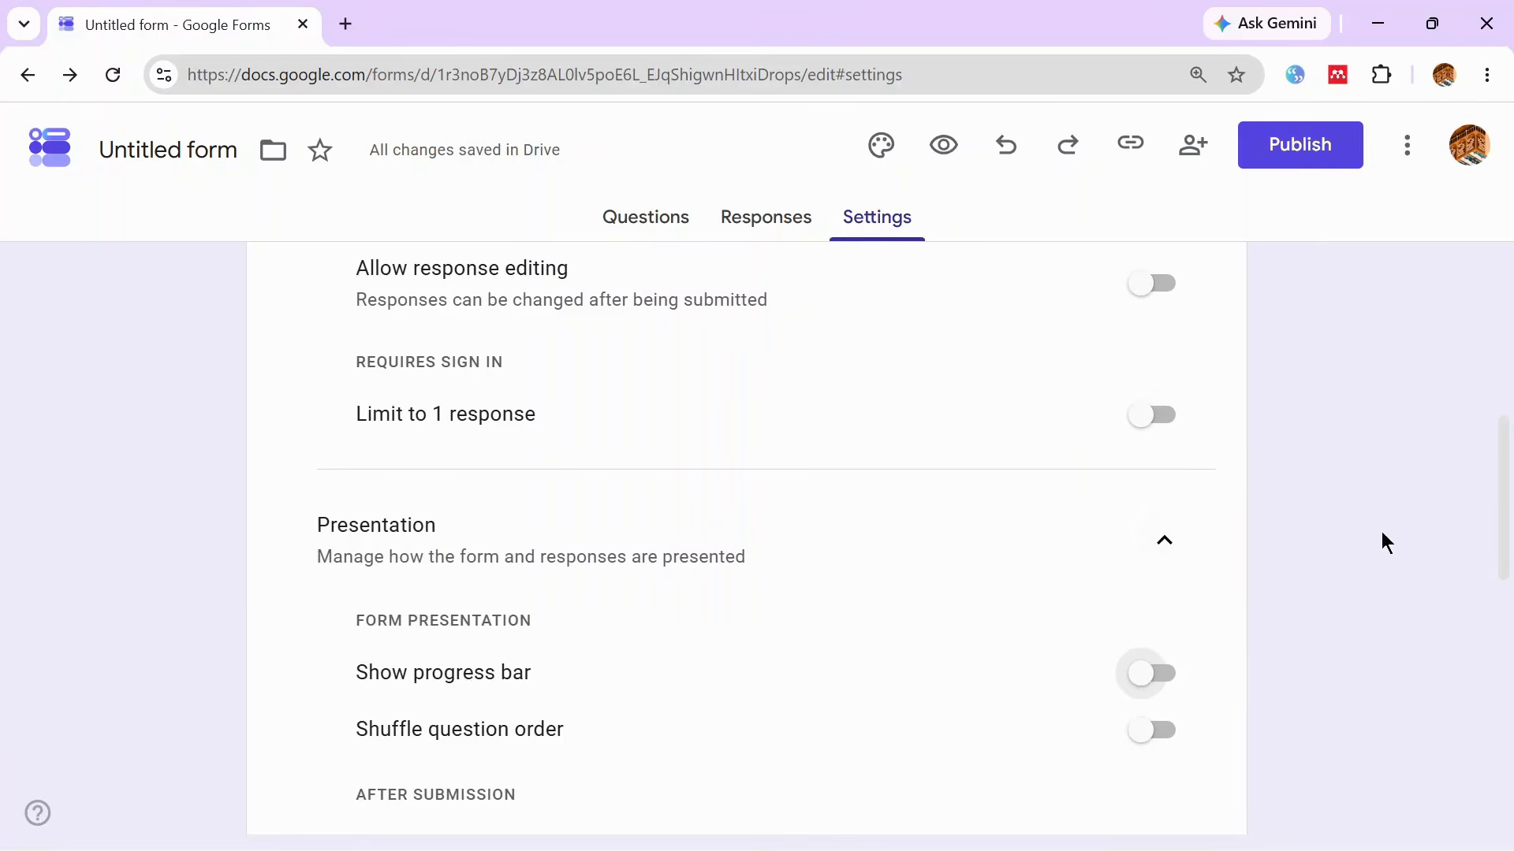
{"action": "left_click_drag", "start_coordinate": [1502, 523], "coordinate": [1510, 609]}
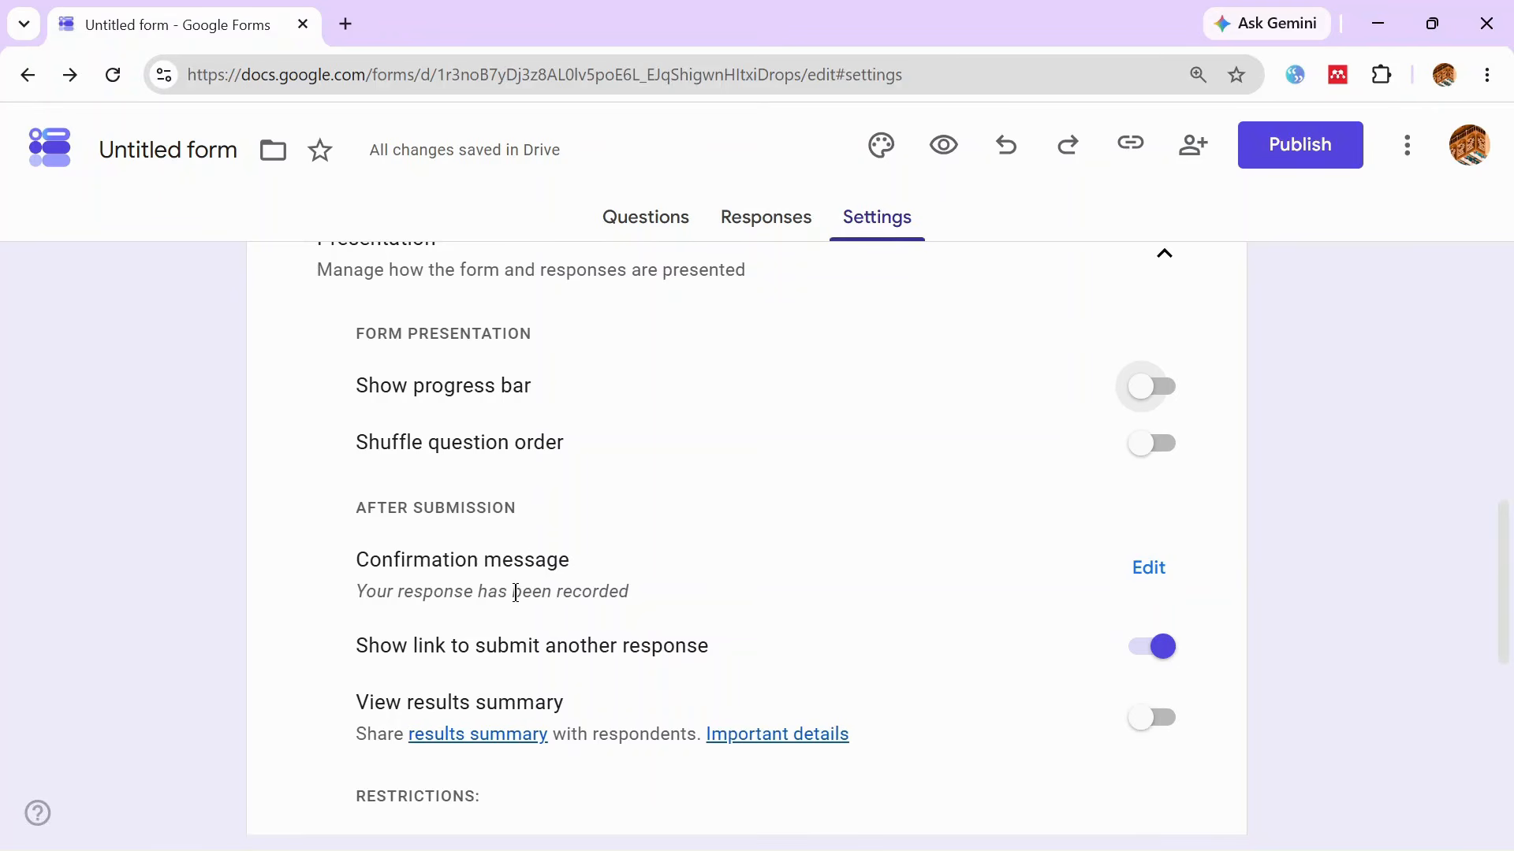
{"action": "left_click_drag", "start_coordinate": [1501, 569], "coordinate": [1508, 643]}
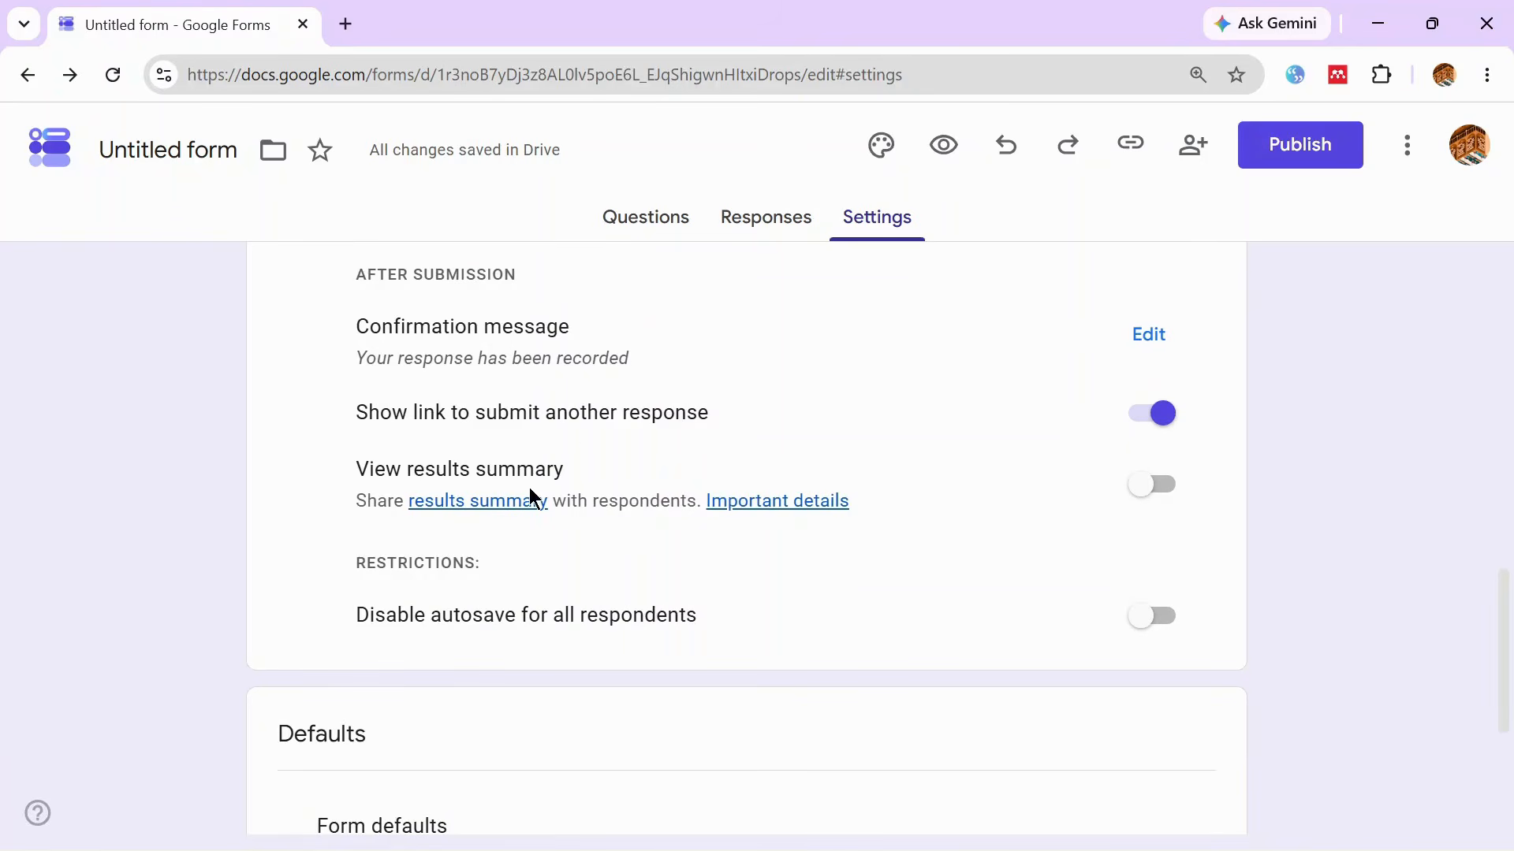
Turn the form into a quiz and review its grade release, respondent settings and global quiz defaults.
{"action": "scroll", "coordinate": [529, 487], "scroll_direction": "up", "scroll_amount": 10}
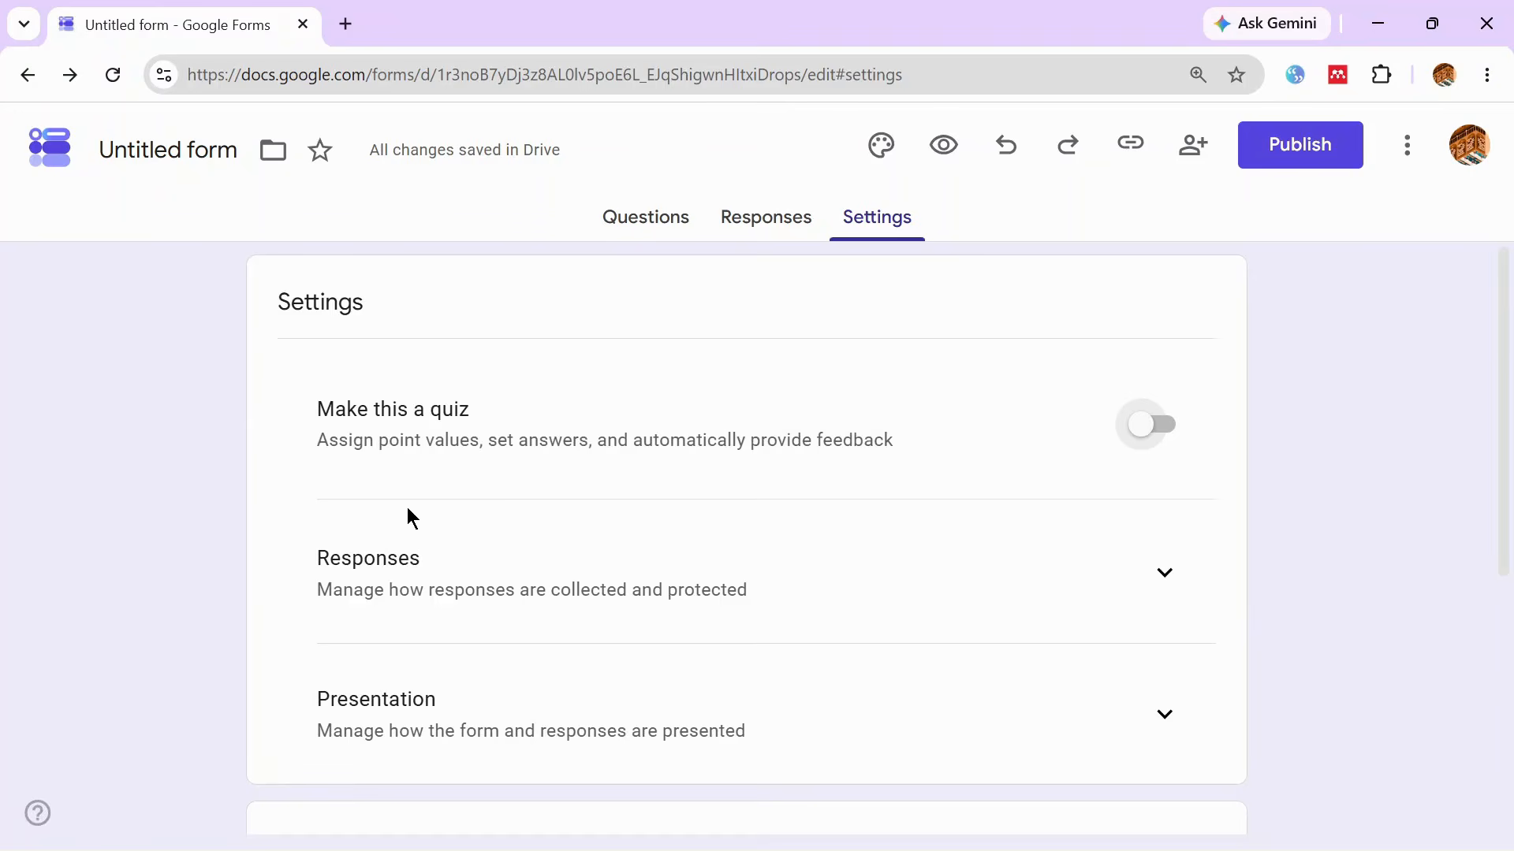
{"action": "left_click", "coordinate": [1149, 441]}
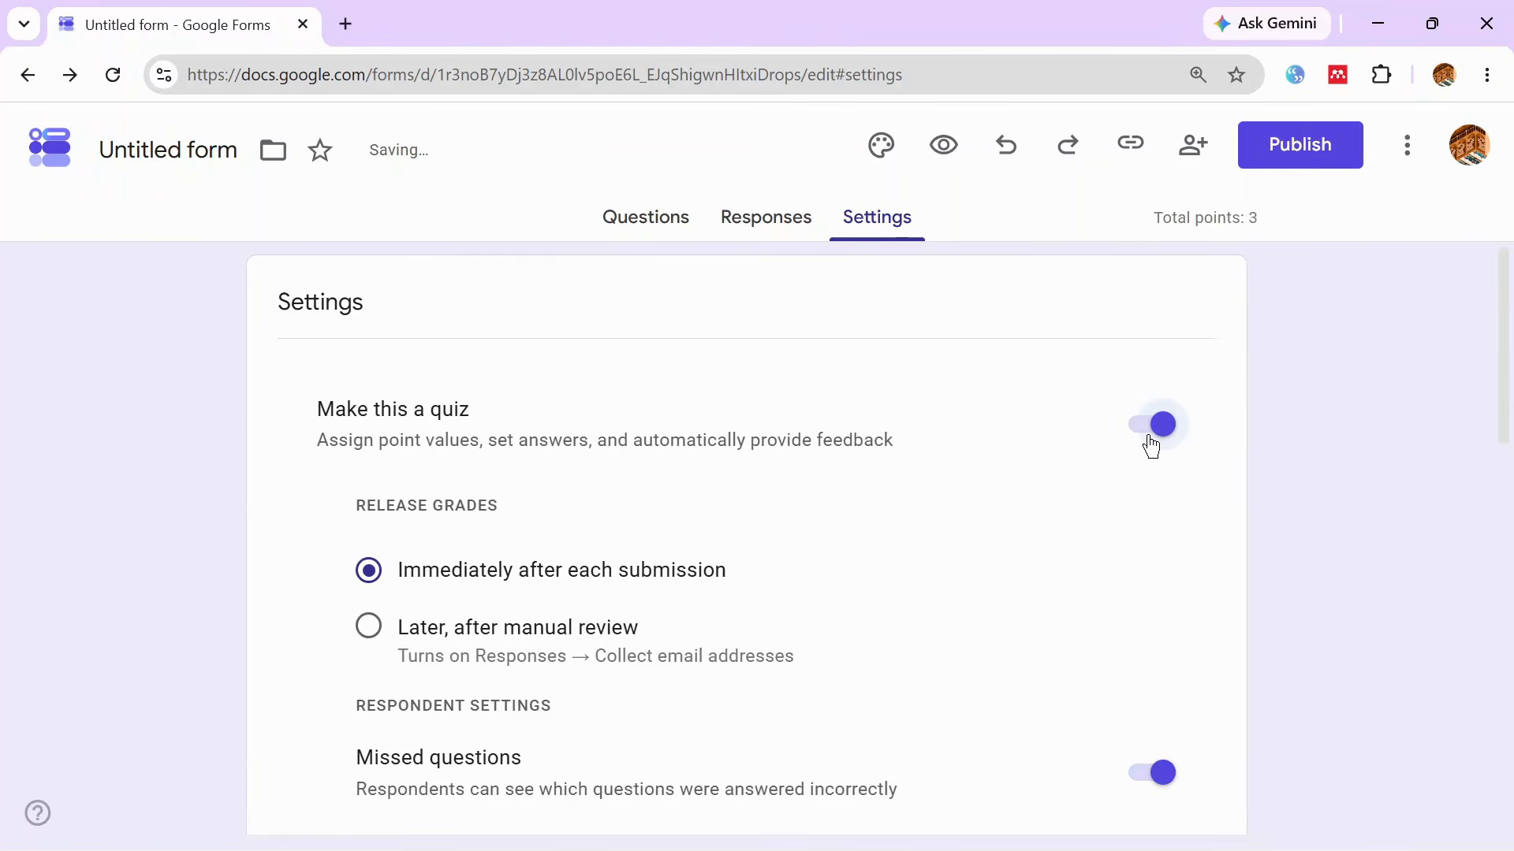
{"action": "left_click_drag", "start_coordinate": [1507, 381], "coordinate": [1512, 467]}
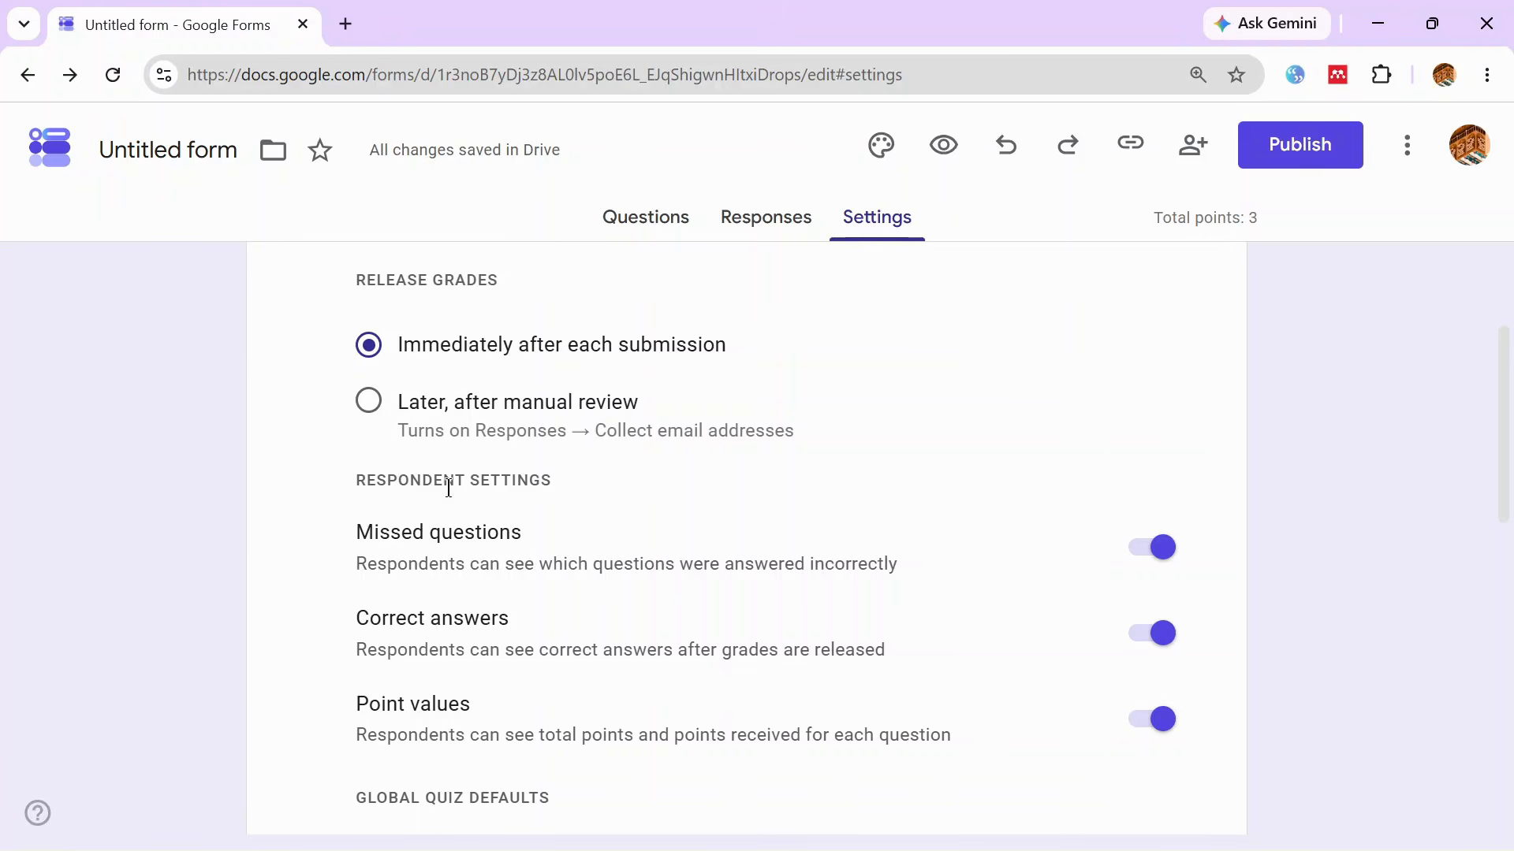
{"action": "left_click_drag", "start_coordinate": [1506, 457], "coordinate": [1504, 533]}
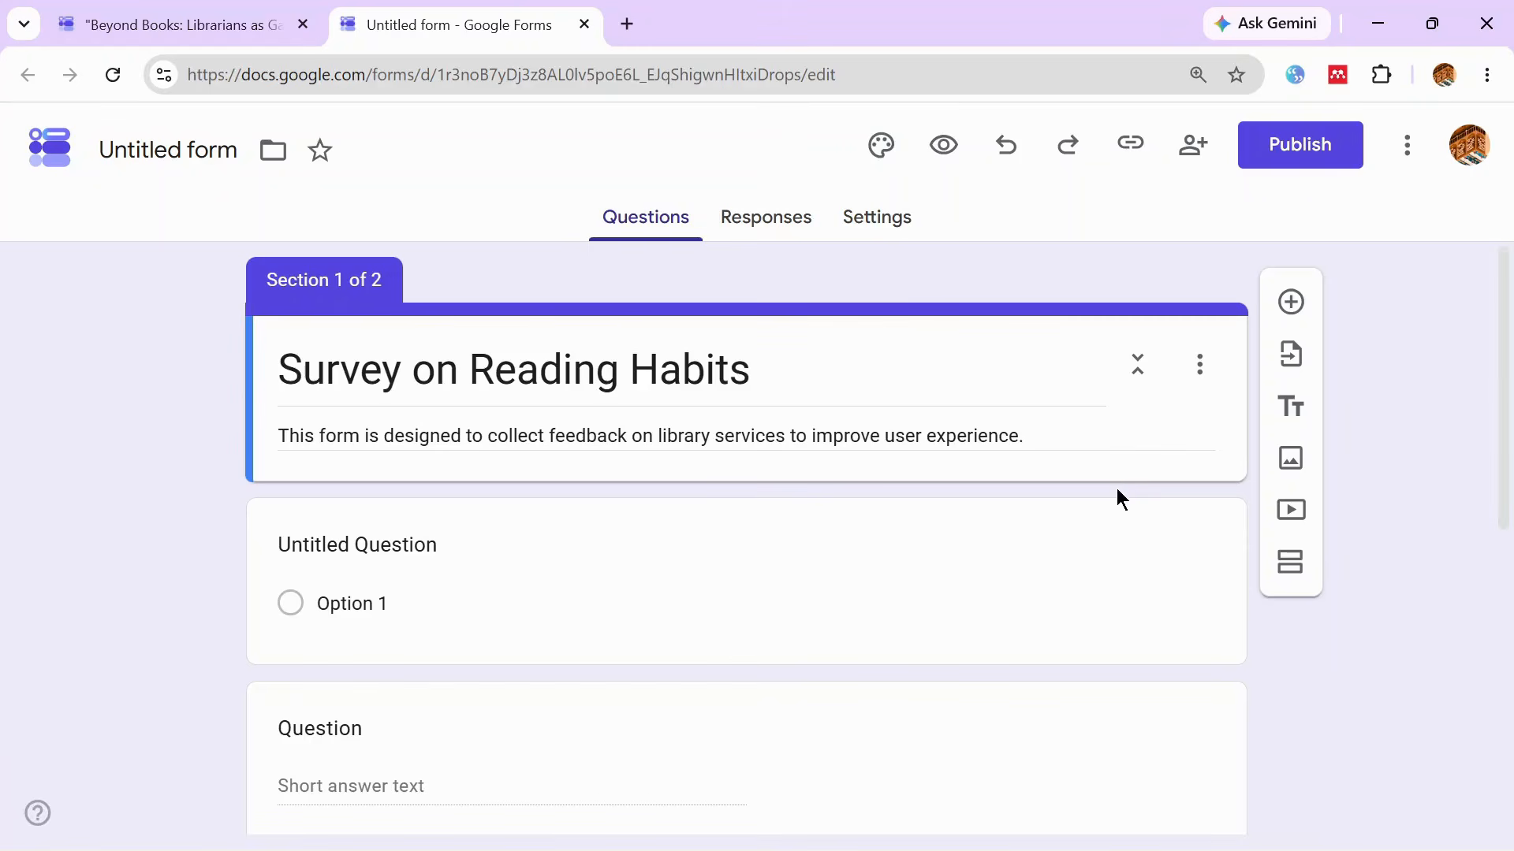
Switch to the "Beyond Books" form and examine its title, description and the multiple choice grid about the librarian's primary responsibility.
{"action": "left_click", "coordinate": [202, 11]}
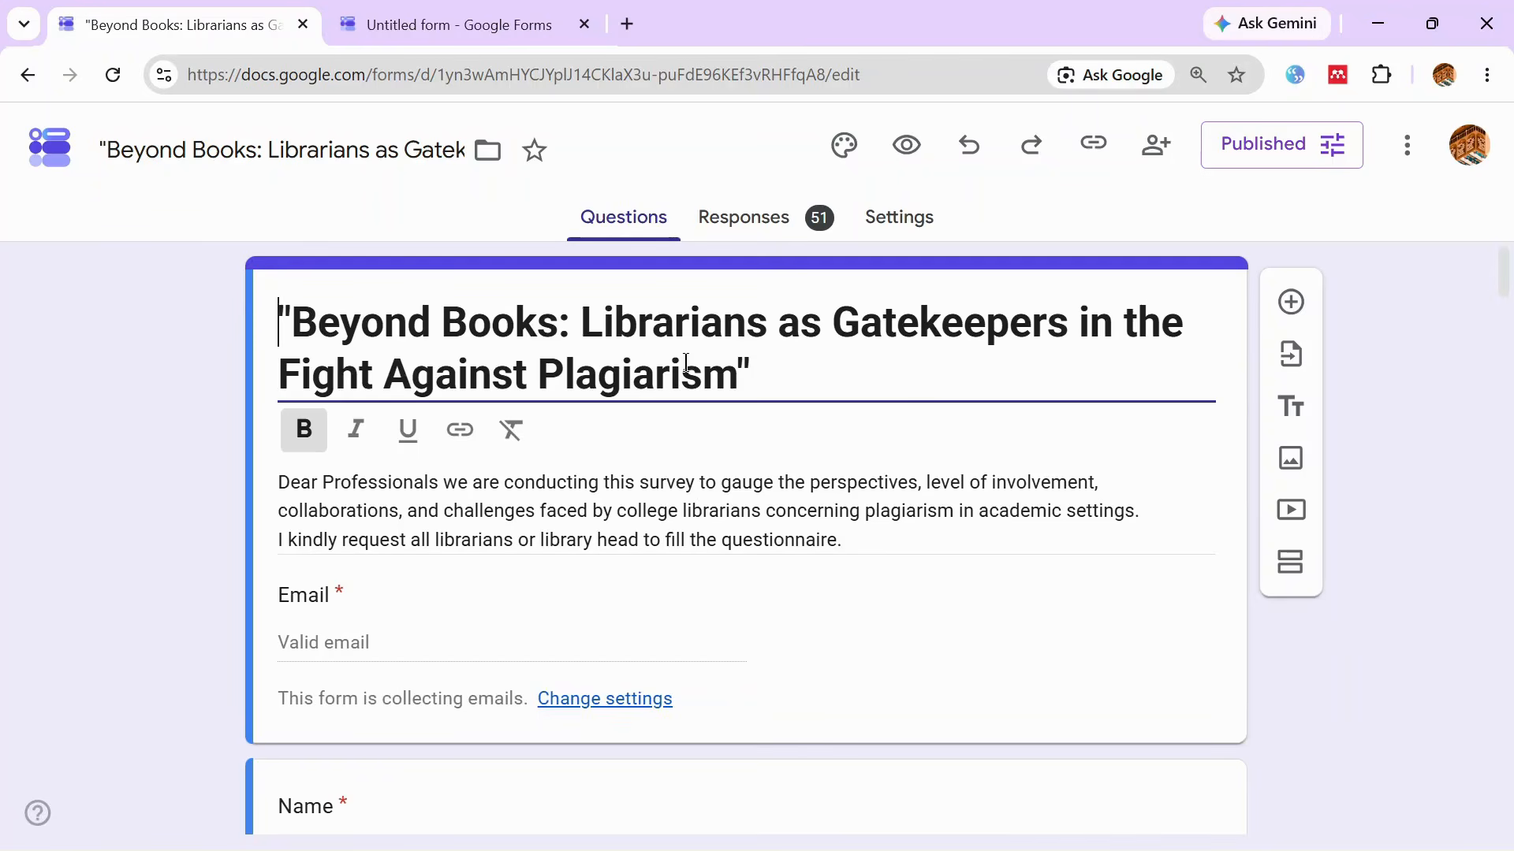
{"action": "left_click_drag", "start_coordinate": [1504, 277], "coordinate": [1504, 440]}
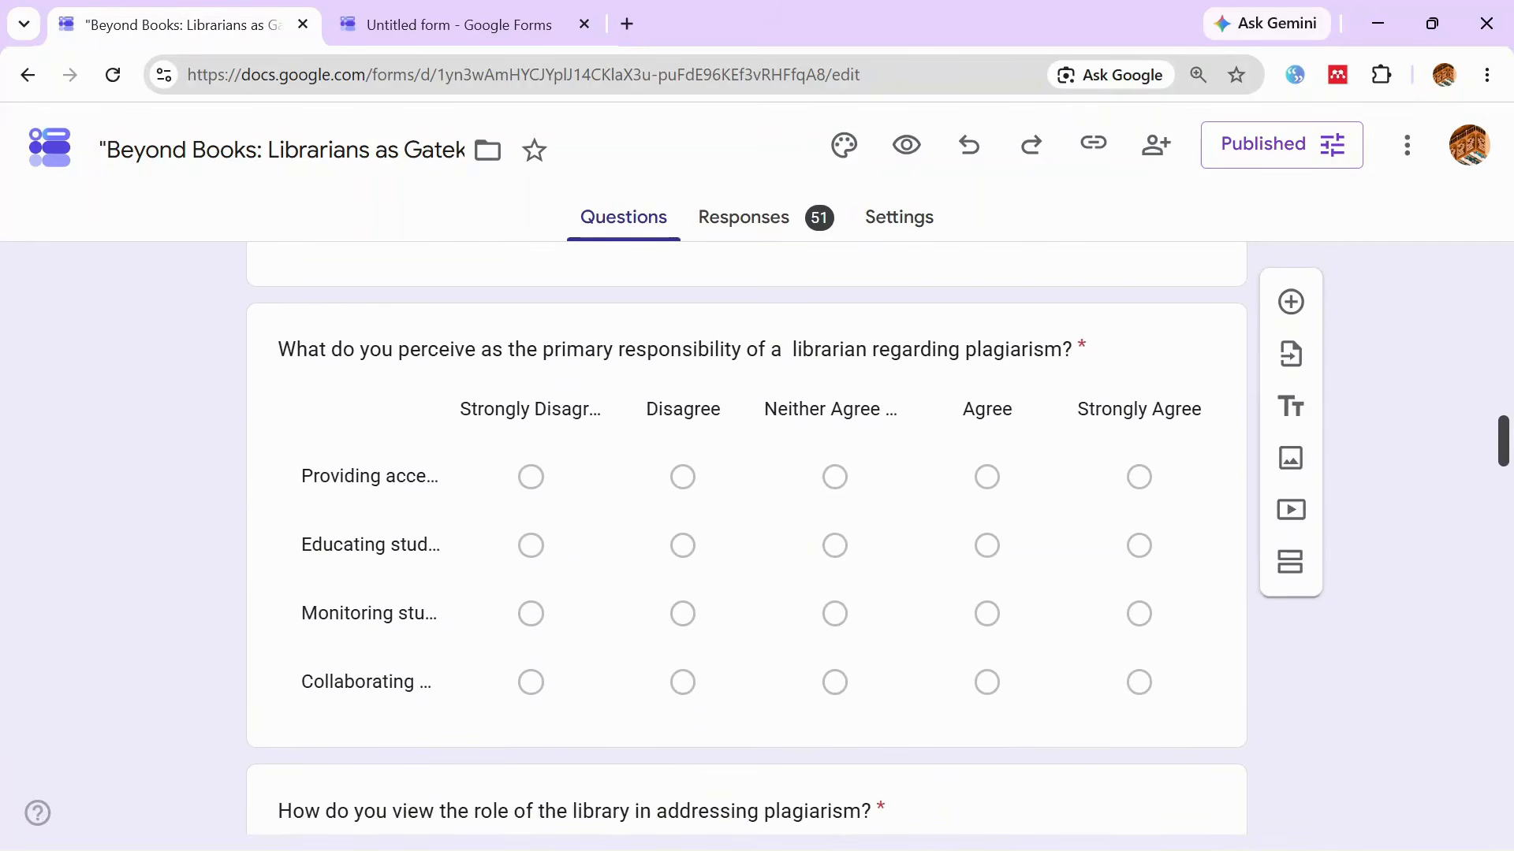
{"action": "left_click", "coordinate": [1113, 361]}
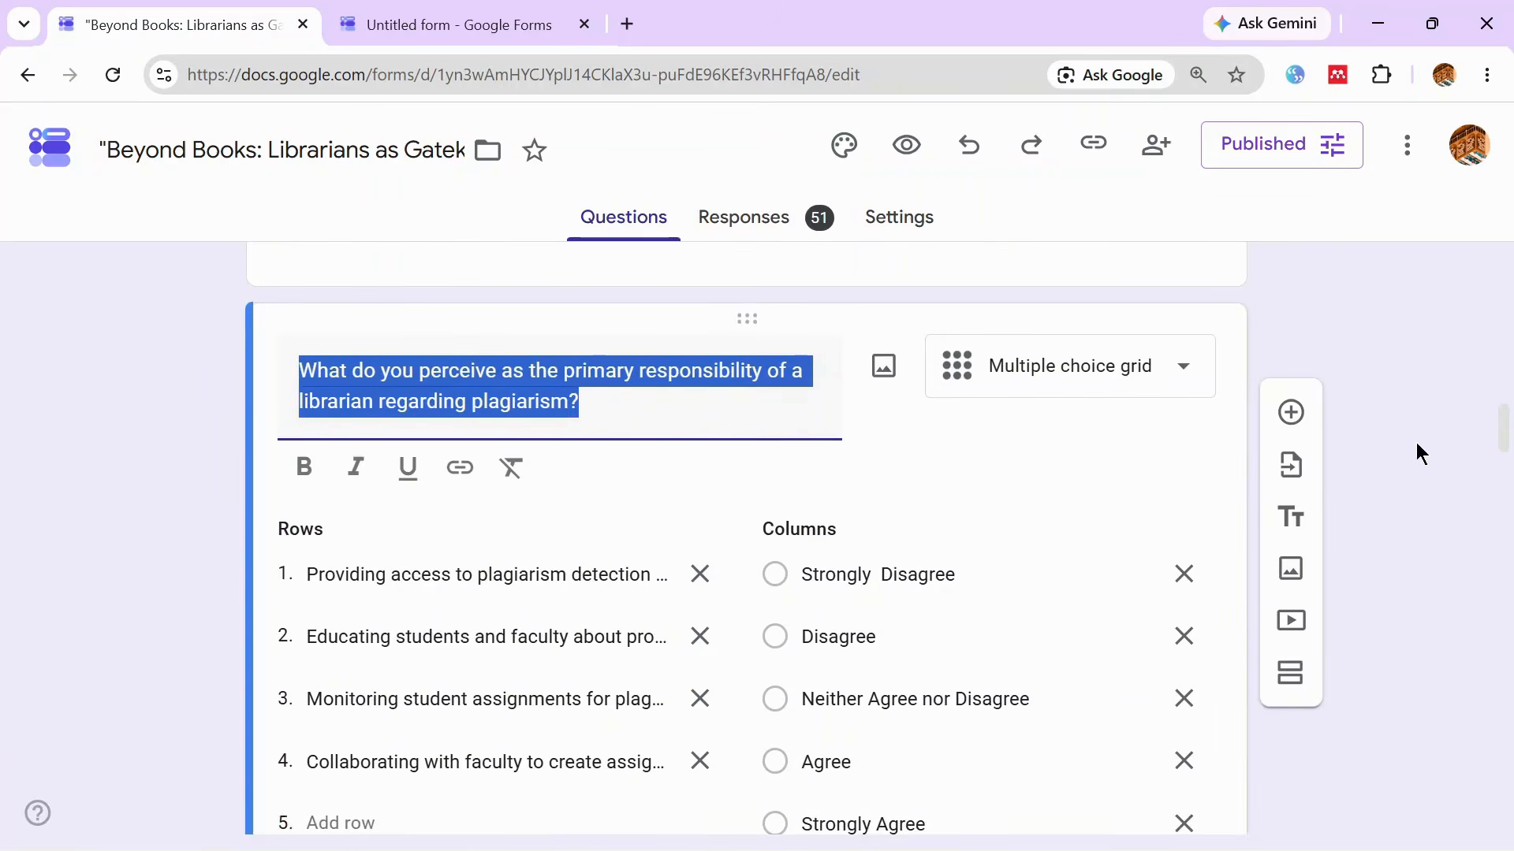
{"action": "left_click_drag", "start_coordinate": [1507, 429], "coordinate": [1509, 150]}
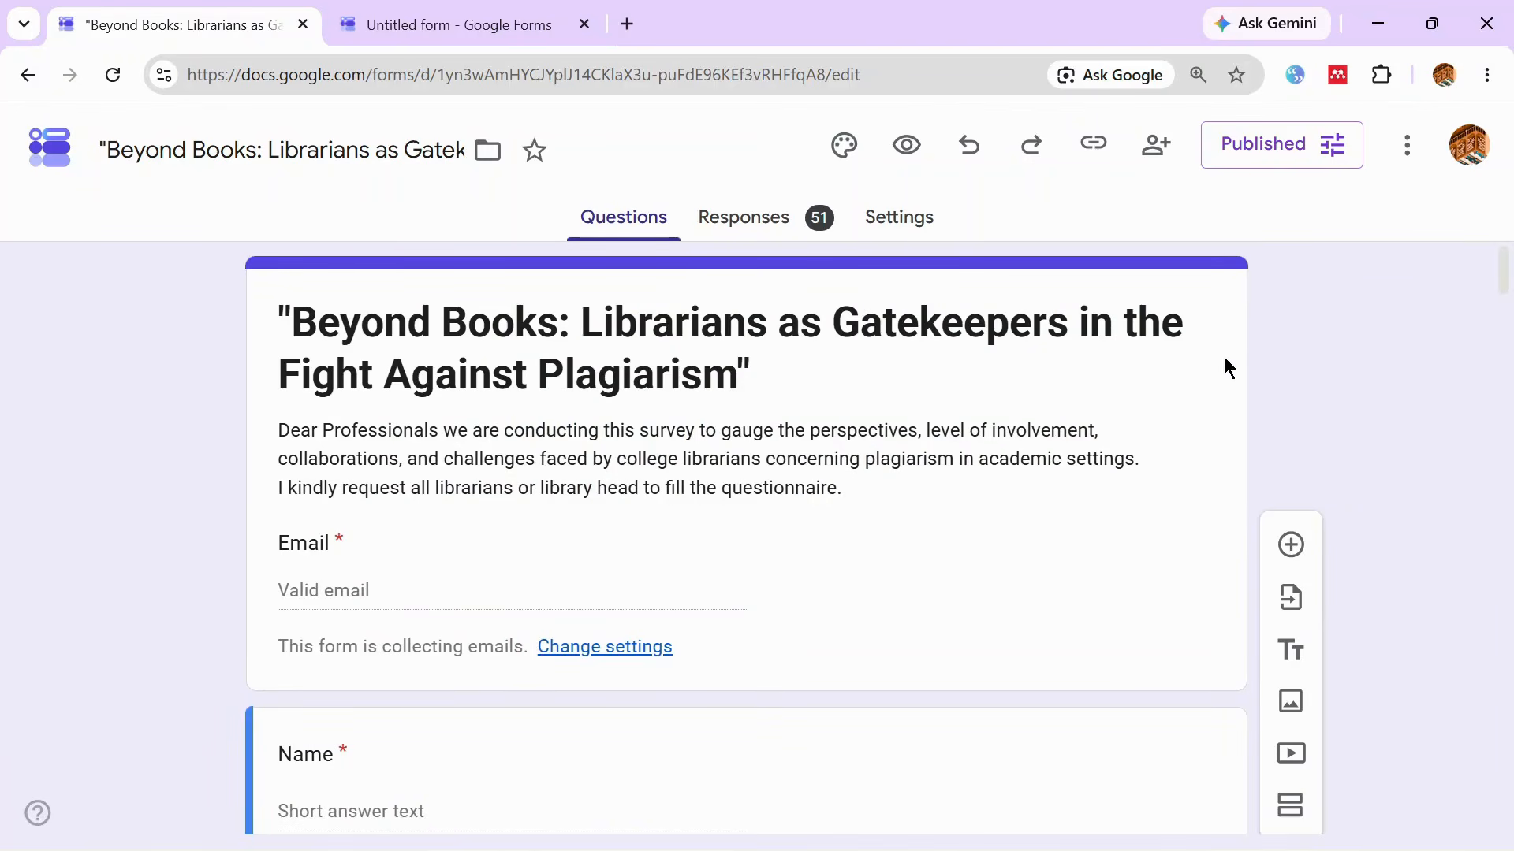
Preview the "Beyond Books" form, look through its plagiarism questions and return to editing it.
{"action": "left_click", "coordinate": [907, 144]}
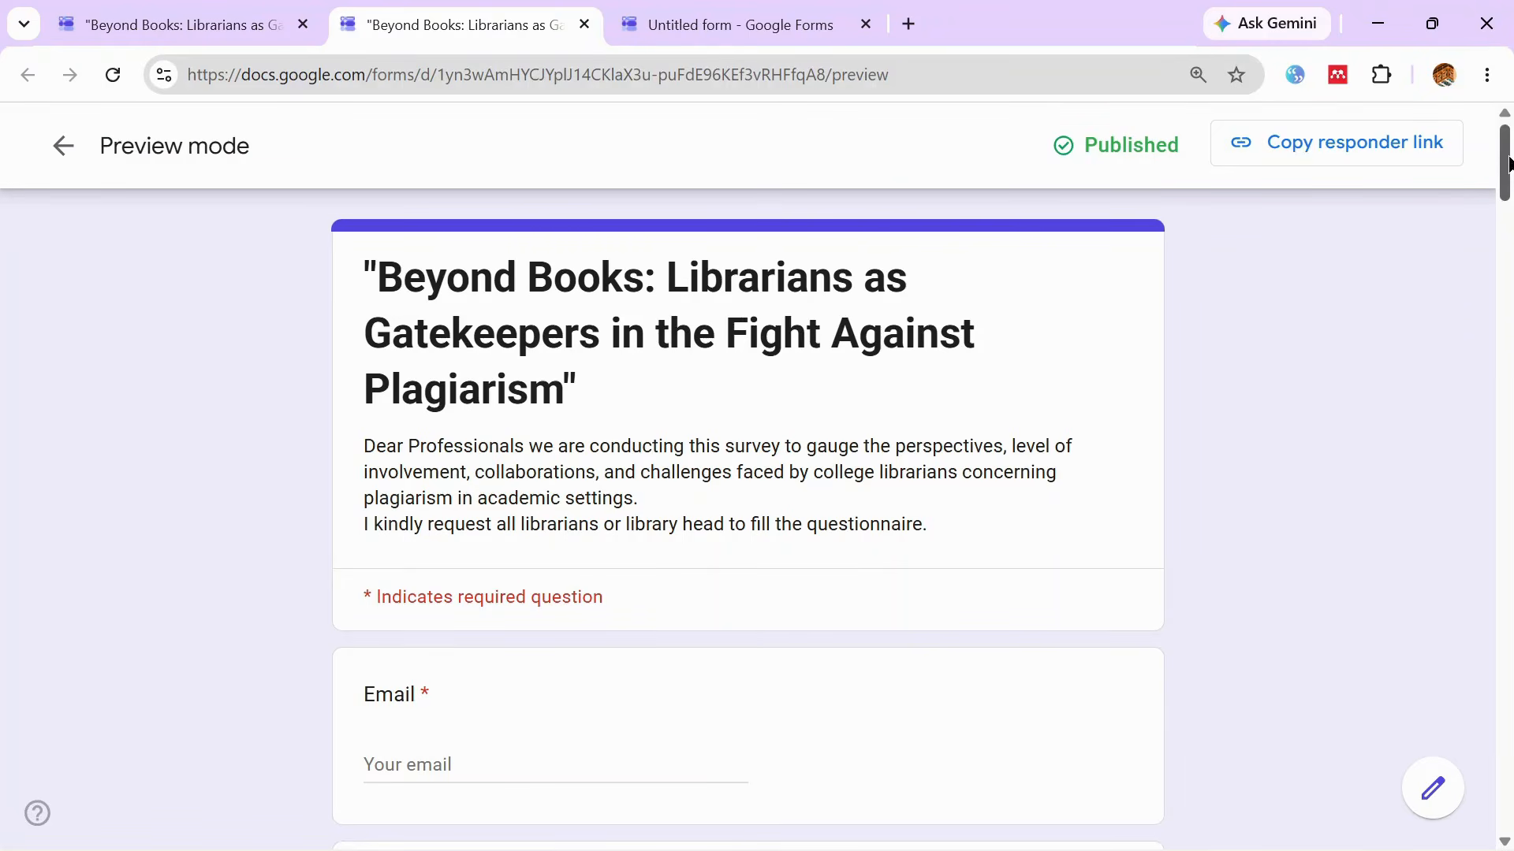
{"action": "left_click_drag", "start_coordinate": [1508, 169], "coordinate": [1508, 451]}
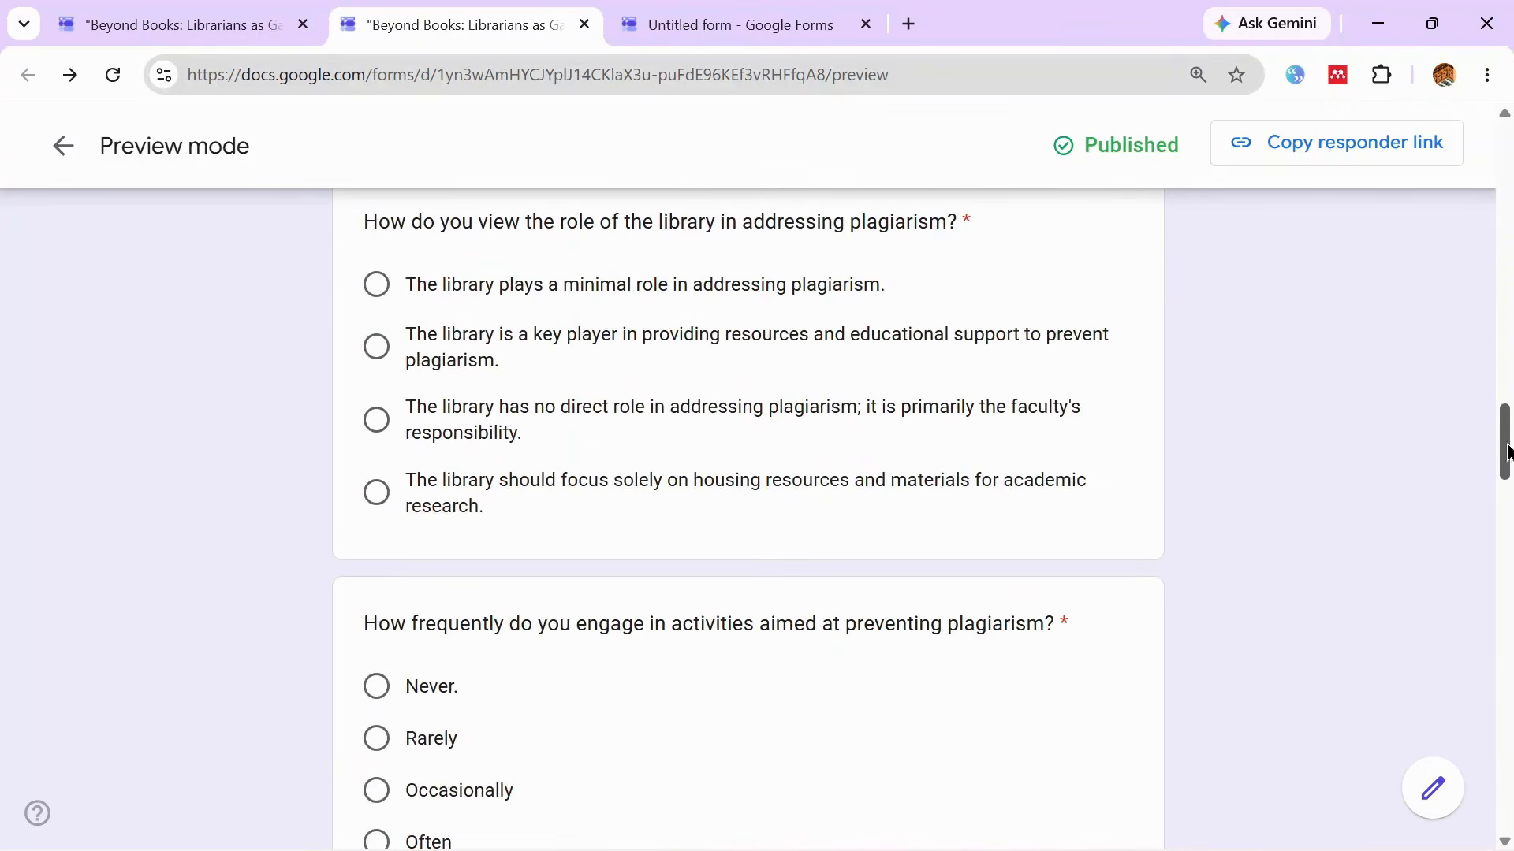
{"action": "left_click", "coordinate": [1433, 789]}
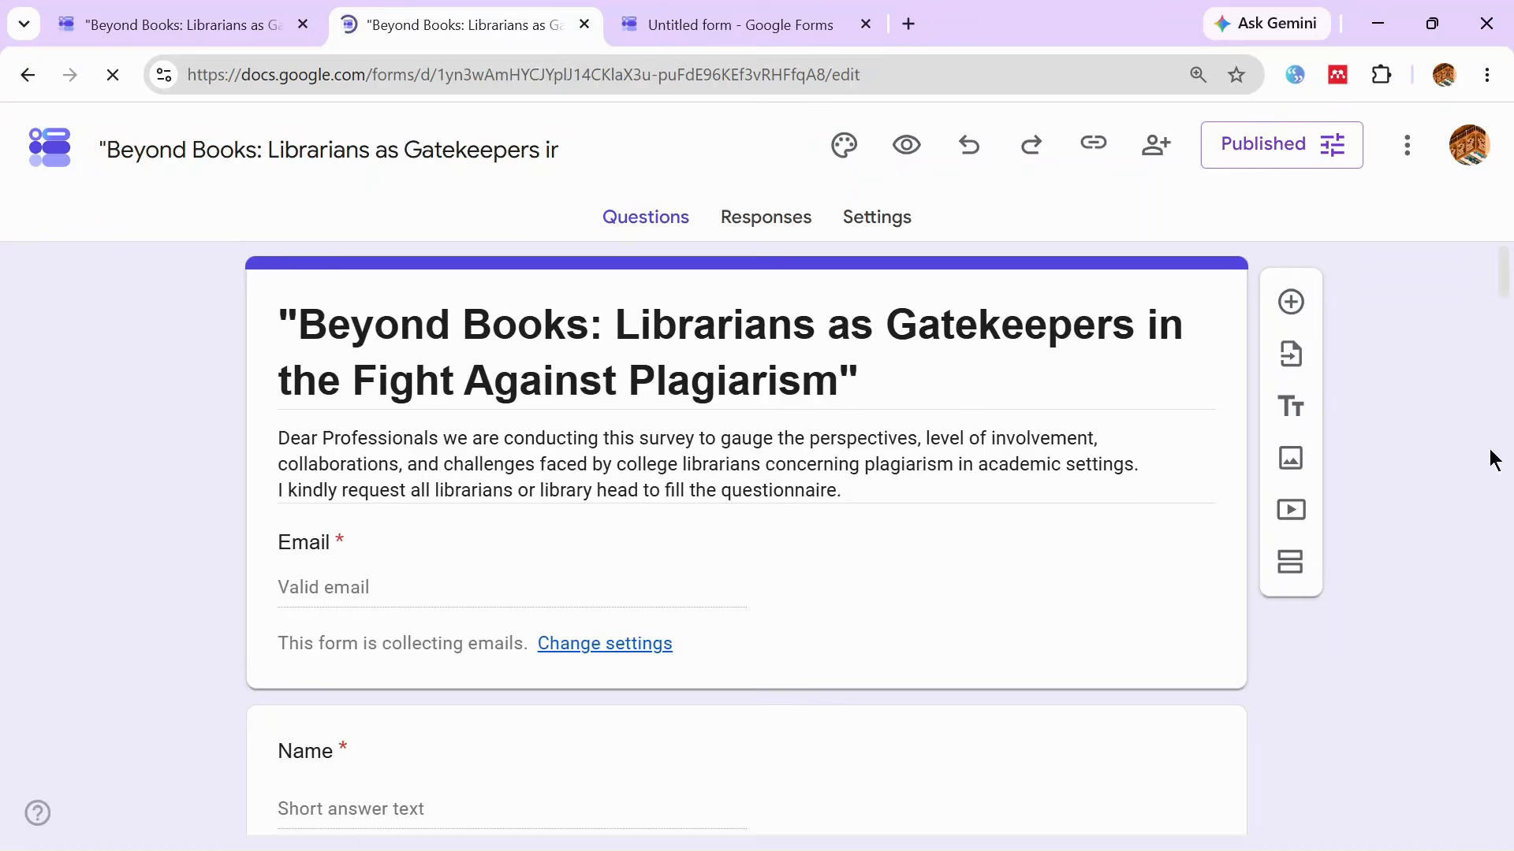
Inspect the answer options of the college type question and the years of experience question in the editor.
{"action": "scroll", "coordinate": [1490, 455], "scroll_direction": "down", "scroll_amount": 10}
{"action": "left_click", "coordinate": [511, 469]}
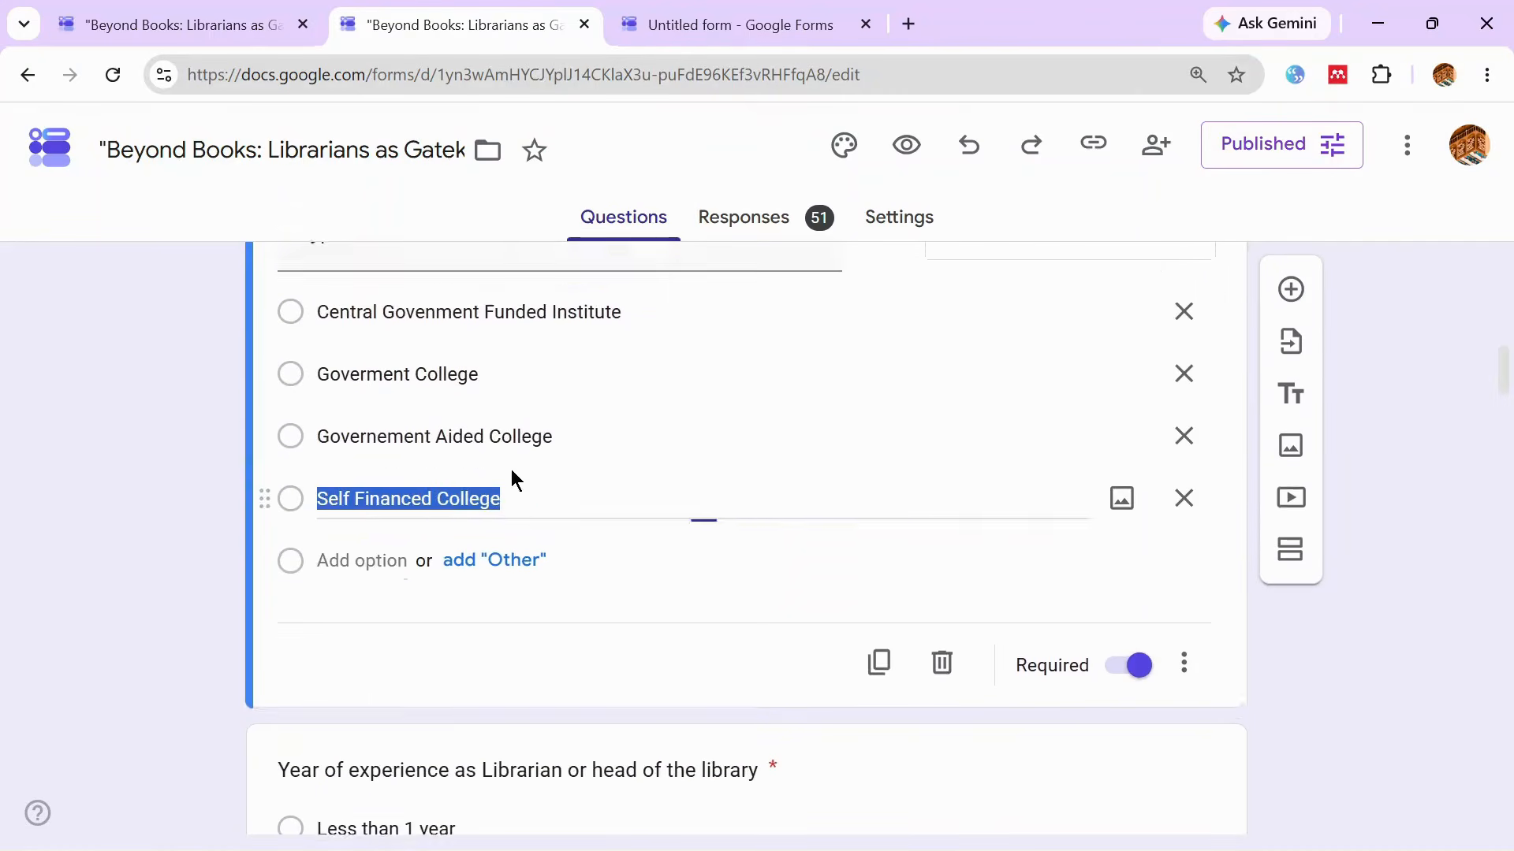
{"action": "left_click", "coordinate": [498, 754]}
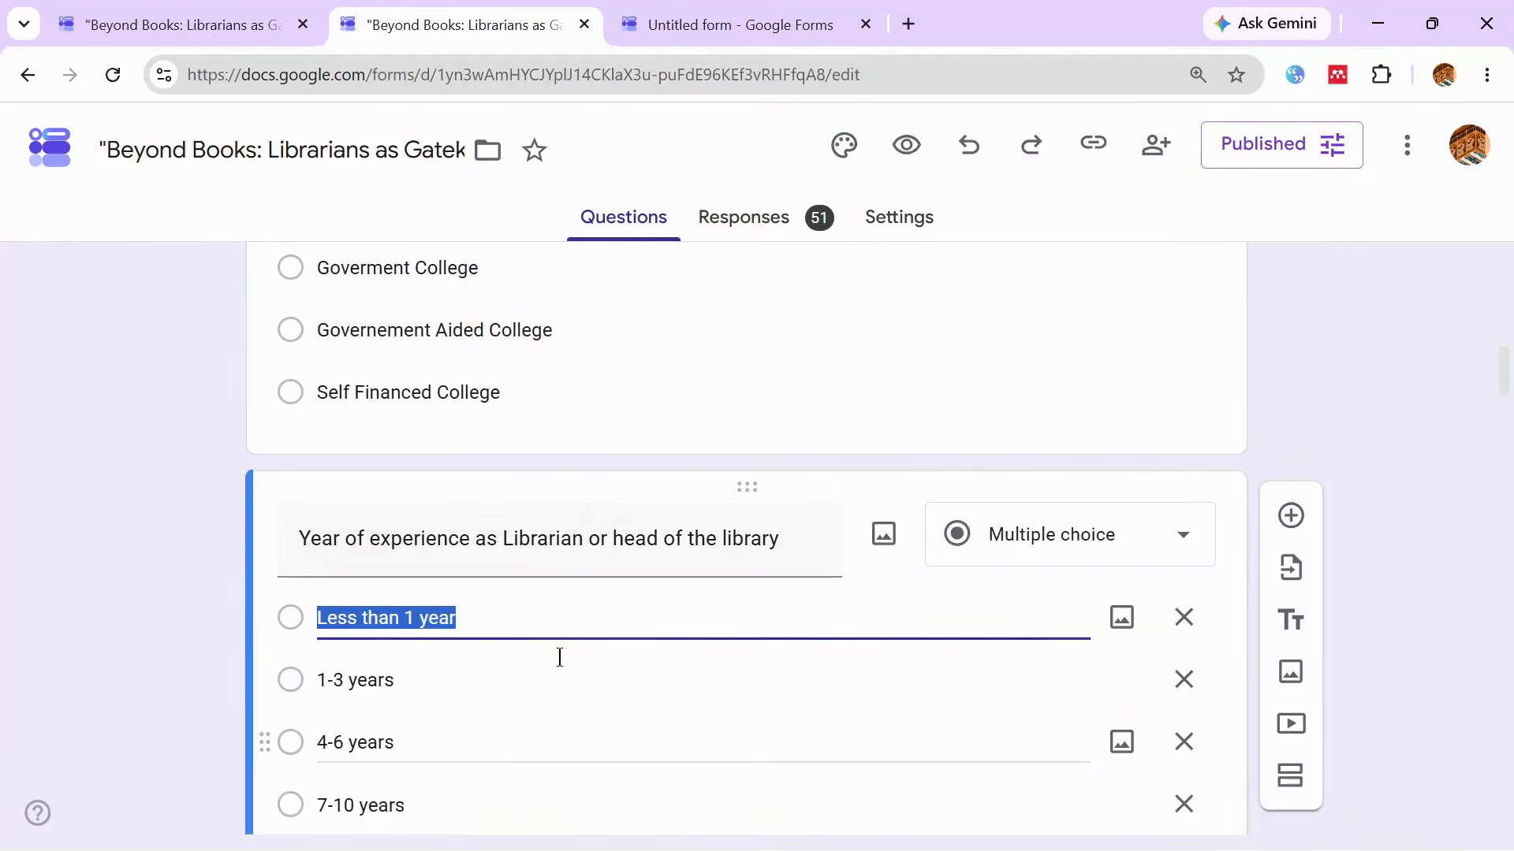
Preview the "Beyond Books" form again and check how the college type and years of experience questions appear to responders.
{"action": "left_click", "coordinate": [906, 148]}
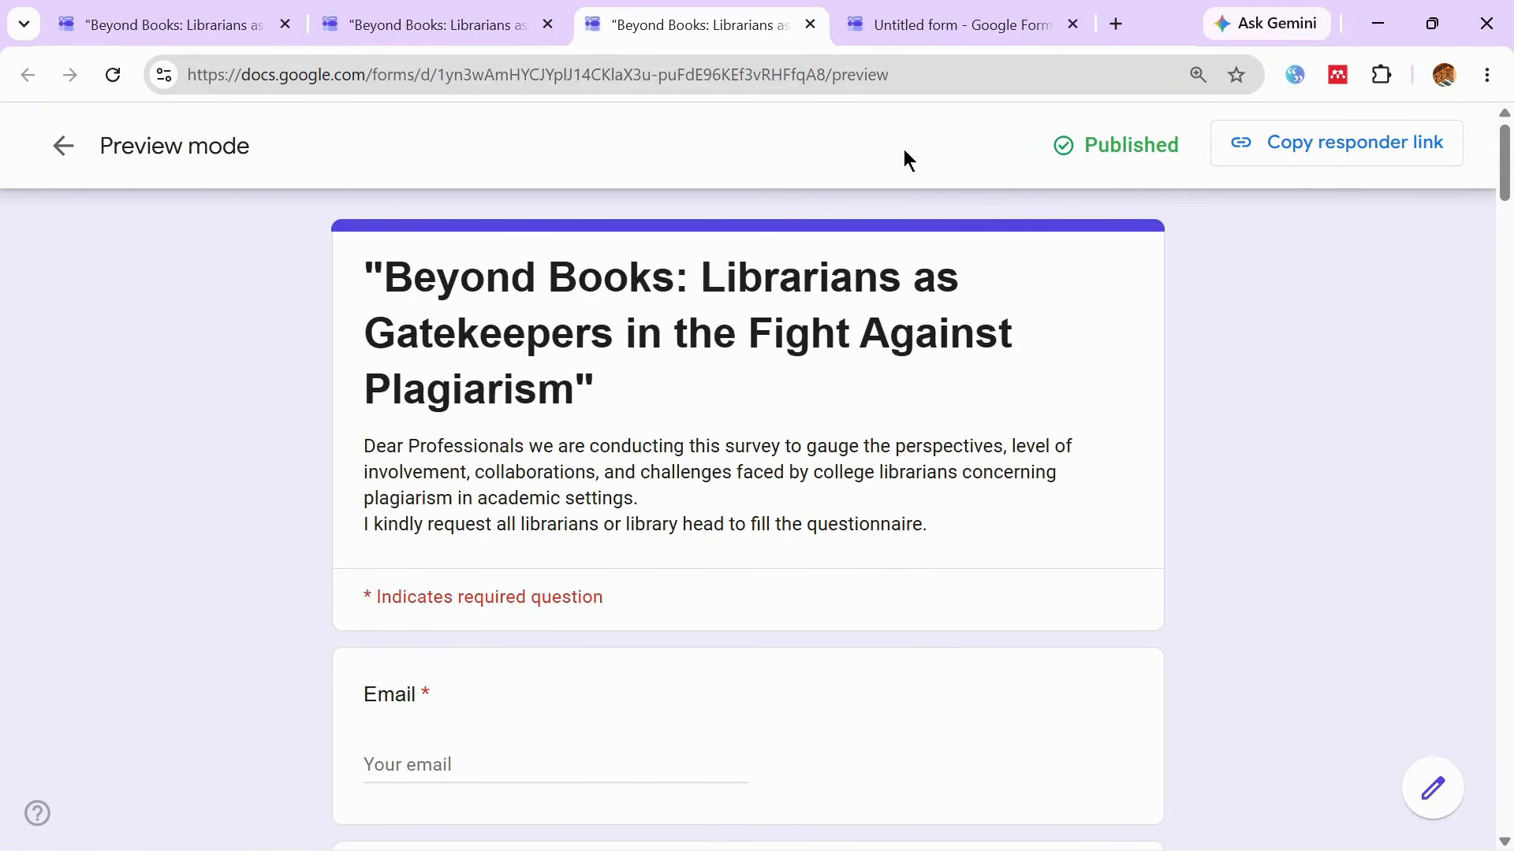
{"action": "scroll", "coordinate": [1493, 240], "scroll_direction": "down", "scroll_amount": 5}
{"action": "scroll", "coordinate": [747, 520], "scroll_direction": "down", "scroll_amount": 12}
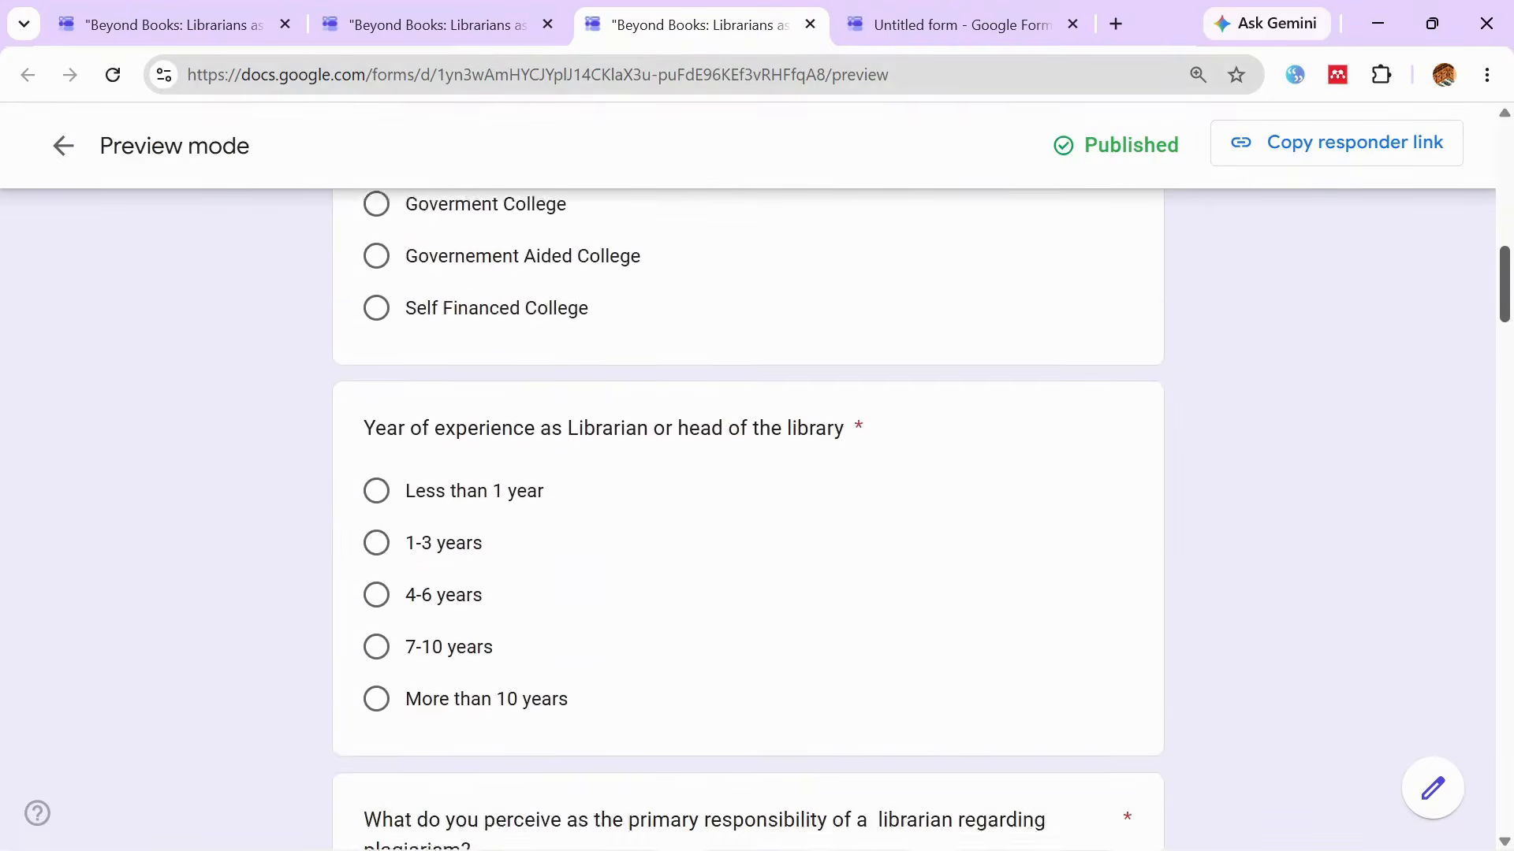
{"action": "scroll", "coordinate": [1355, 476], "scroll_direction": "up", "scroll_amount": 15}
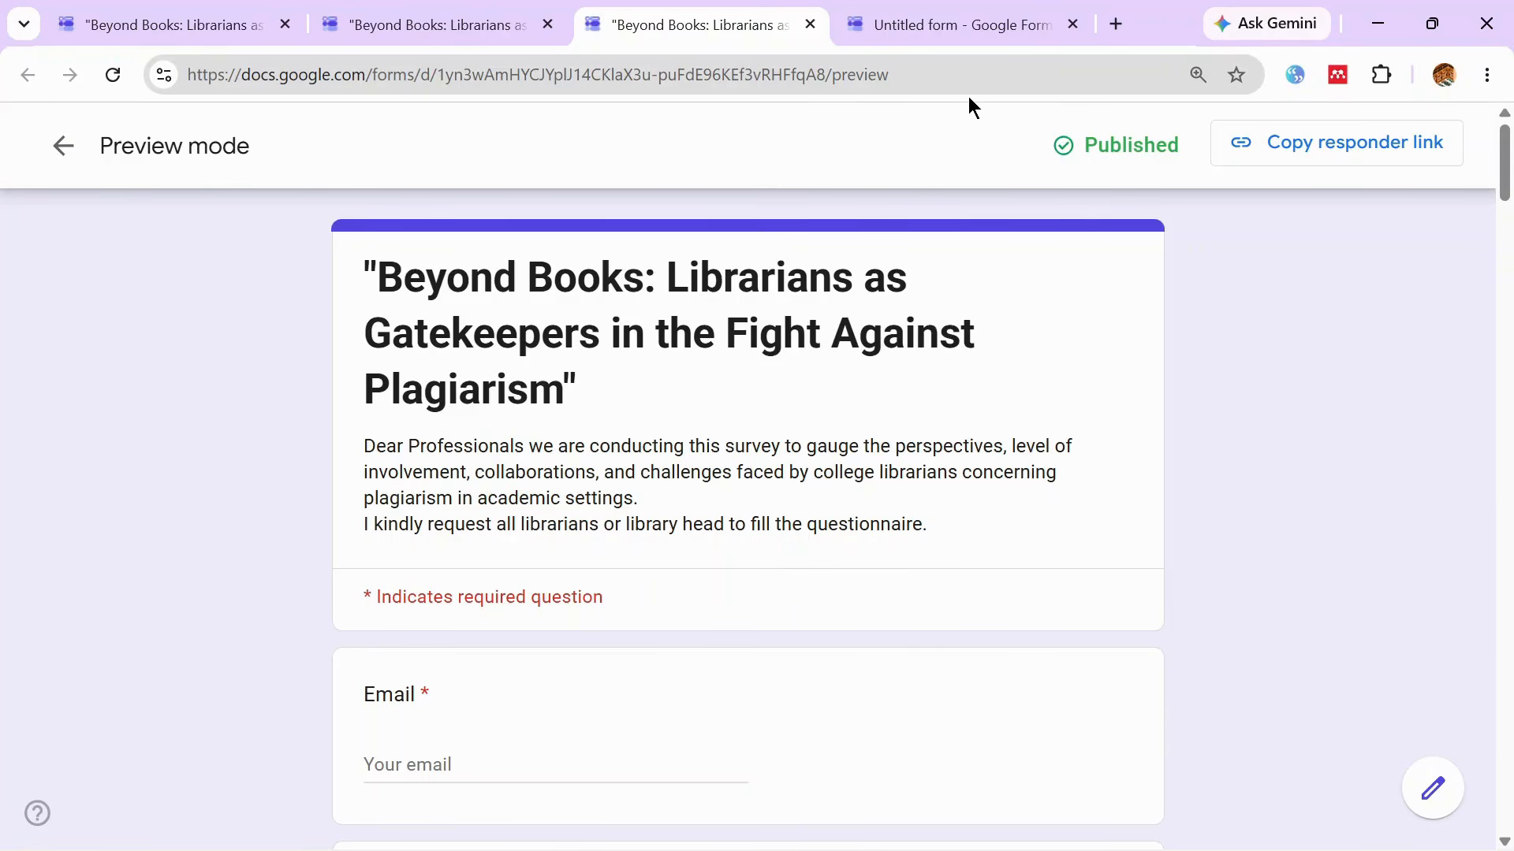
Publish the "Survey on Reading Habits" form for anyone with the link and shorten its responder link.
{"action": "left_click", "coordinate": [938, 11]}
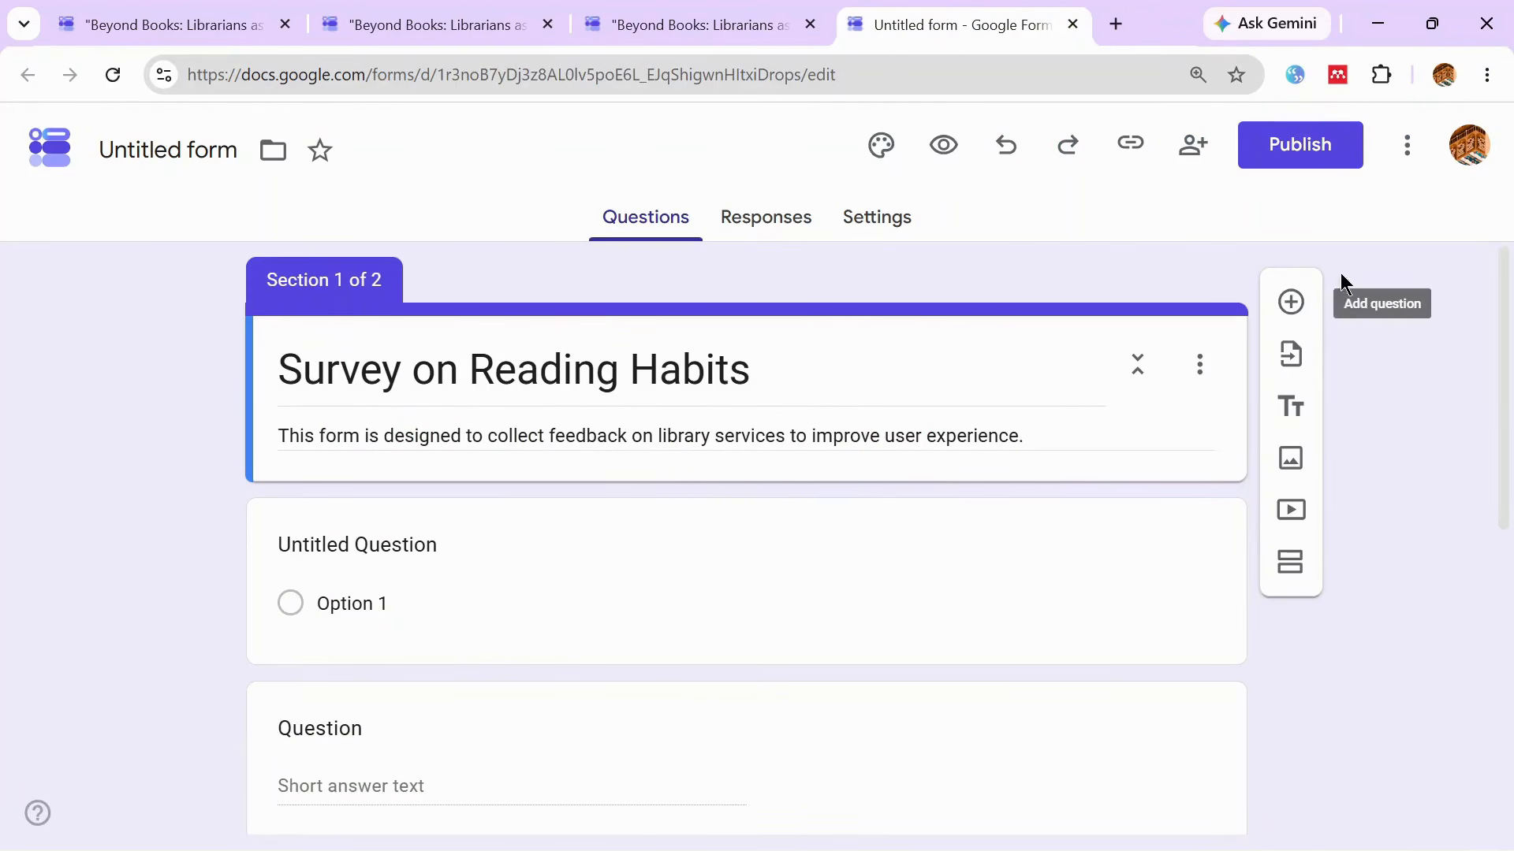
{"action": "left_click", "coordinate": [1278, 153]}
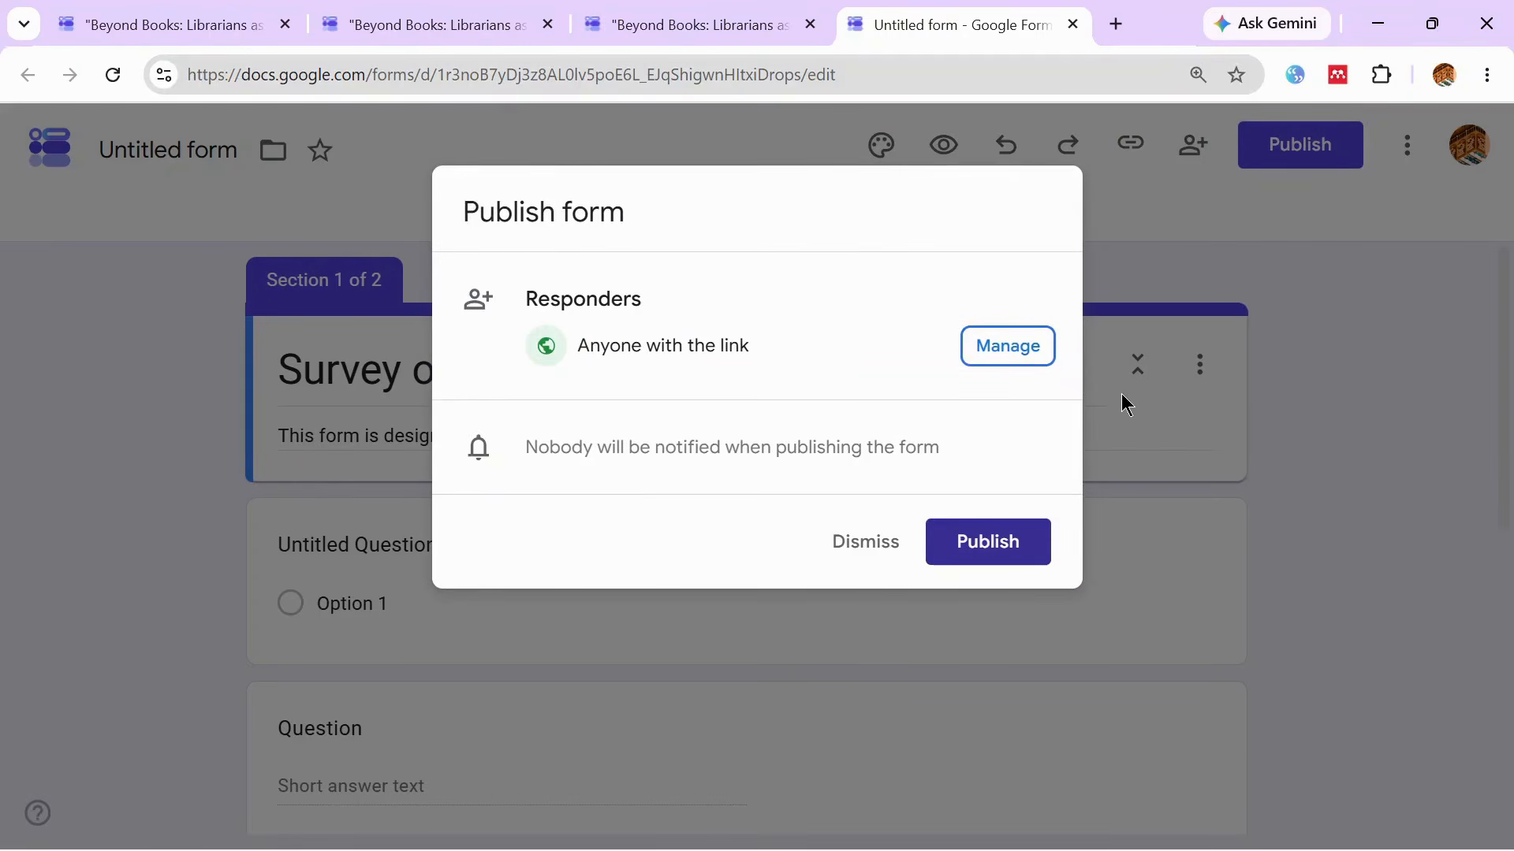
{"action": "left_click", "coordinate": [1010, 549]}
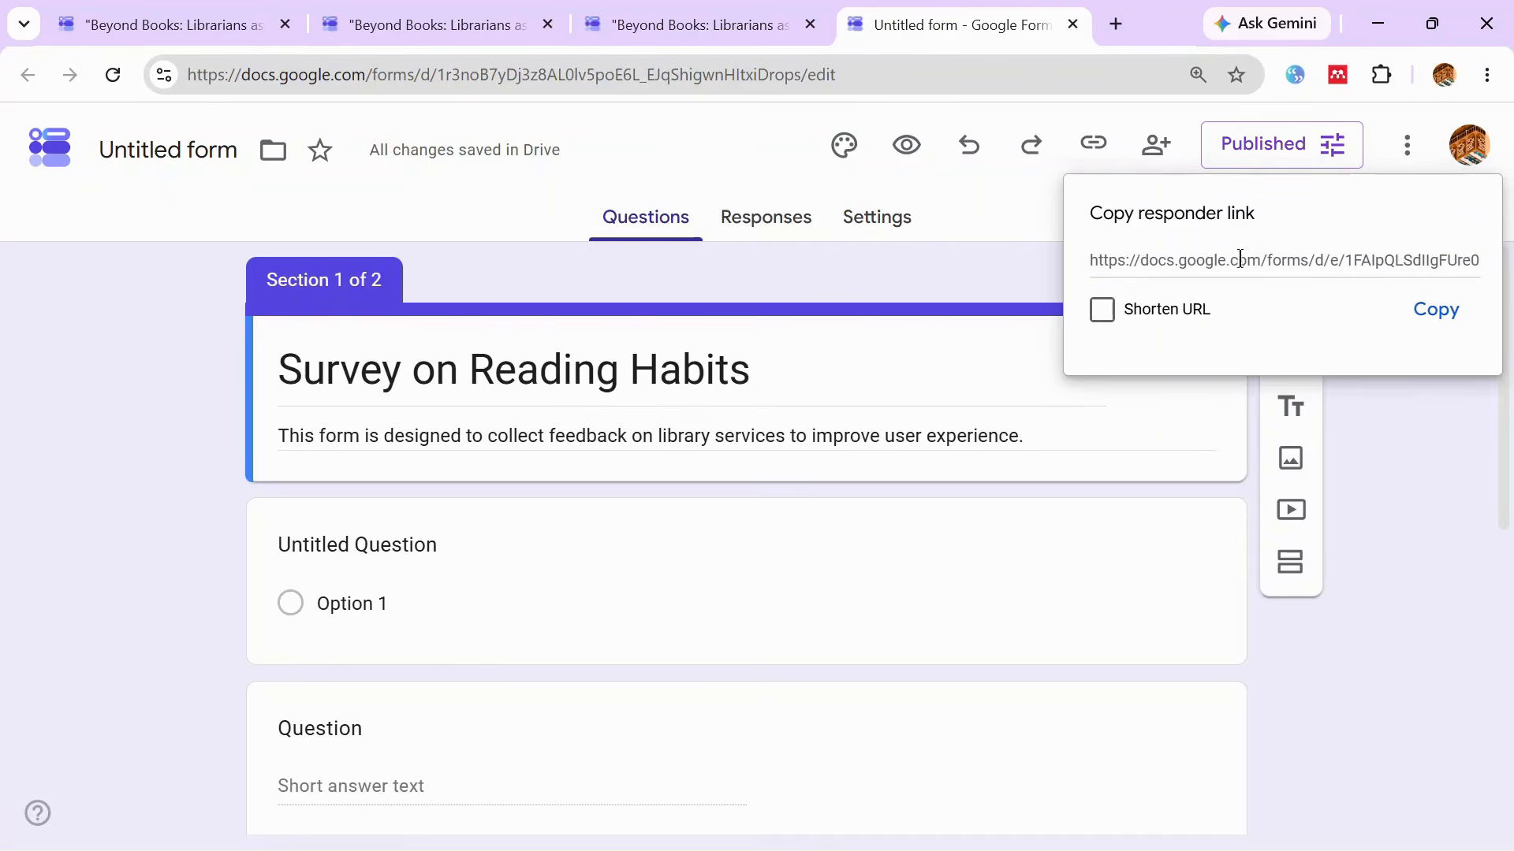
{"action": "left_click", "coordinate": [1101, 311]}
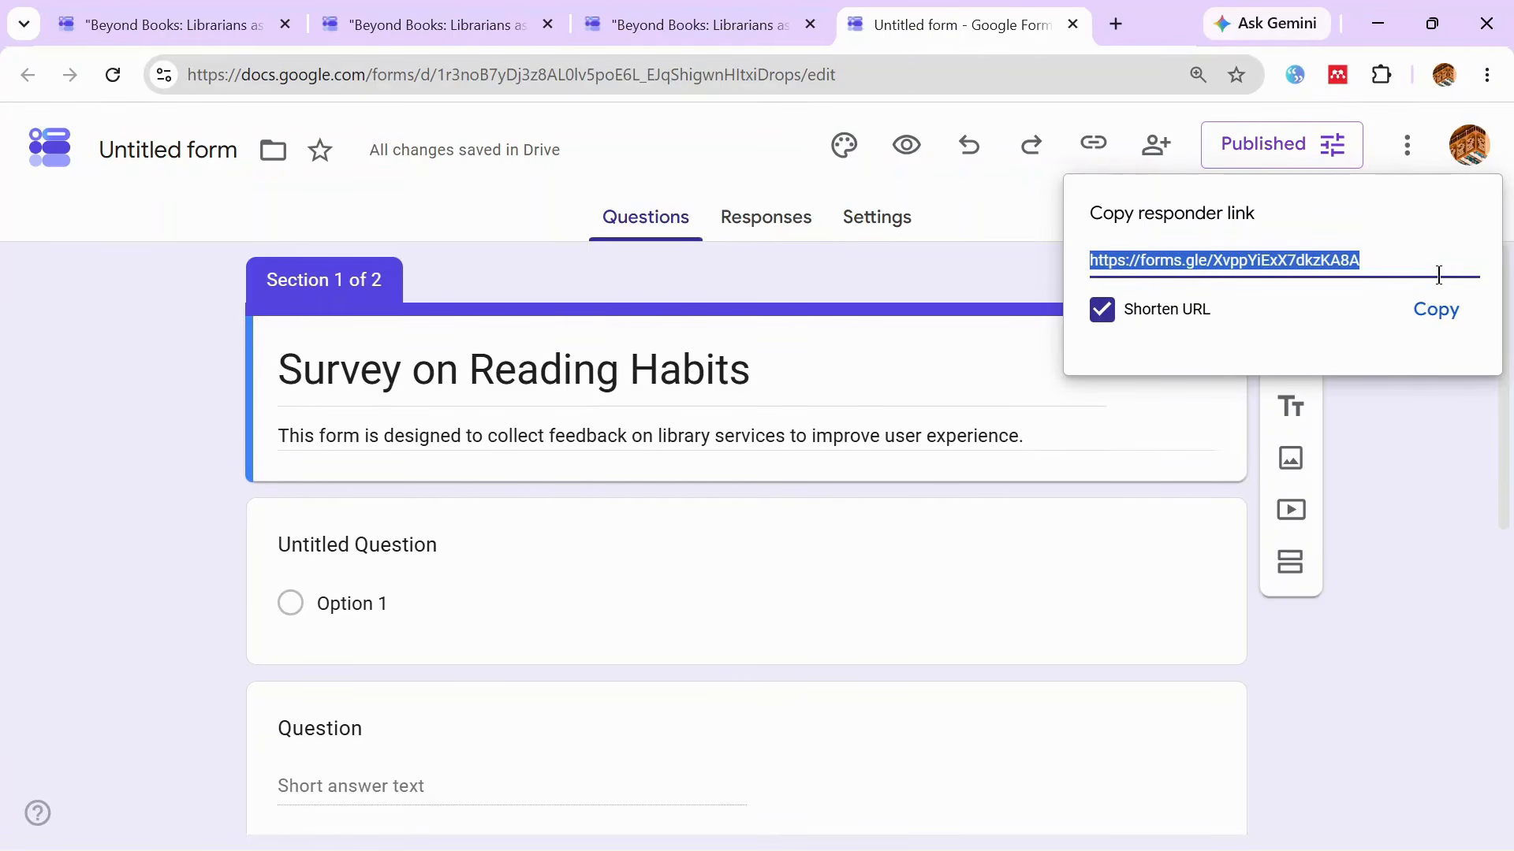
{"action": "left_click", "coordinate": [1425, 413]}
Stop accepting responses in the form's published options and turn accepting responses back on.
{"action": "left_click", "coordinate": [1255, 148]}
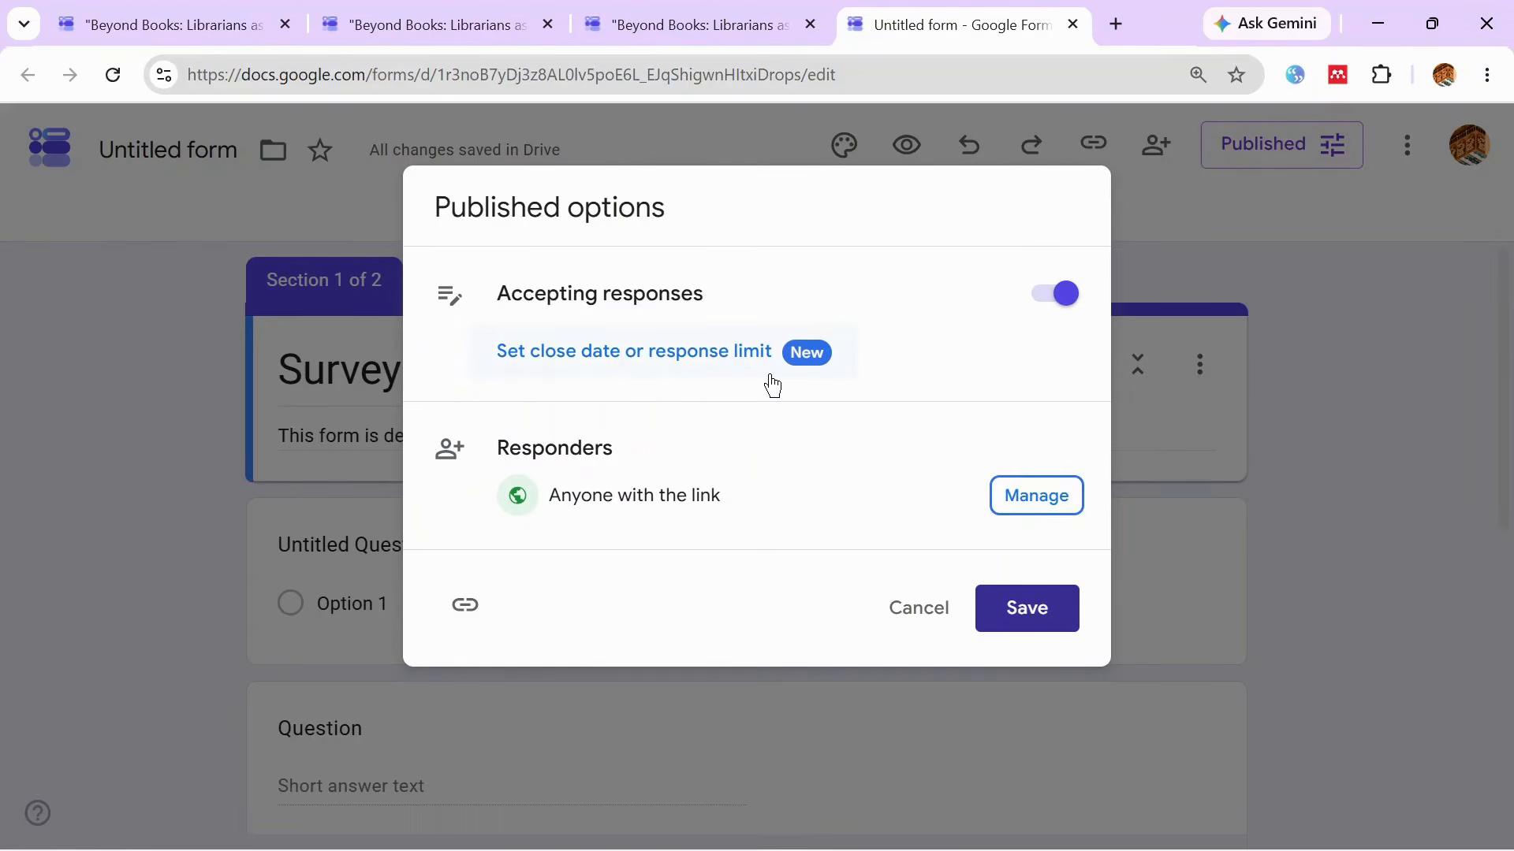
{"action": "left_click", "coordinate": [1055, 299]}
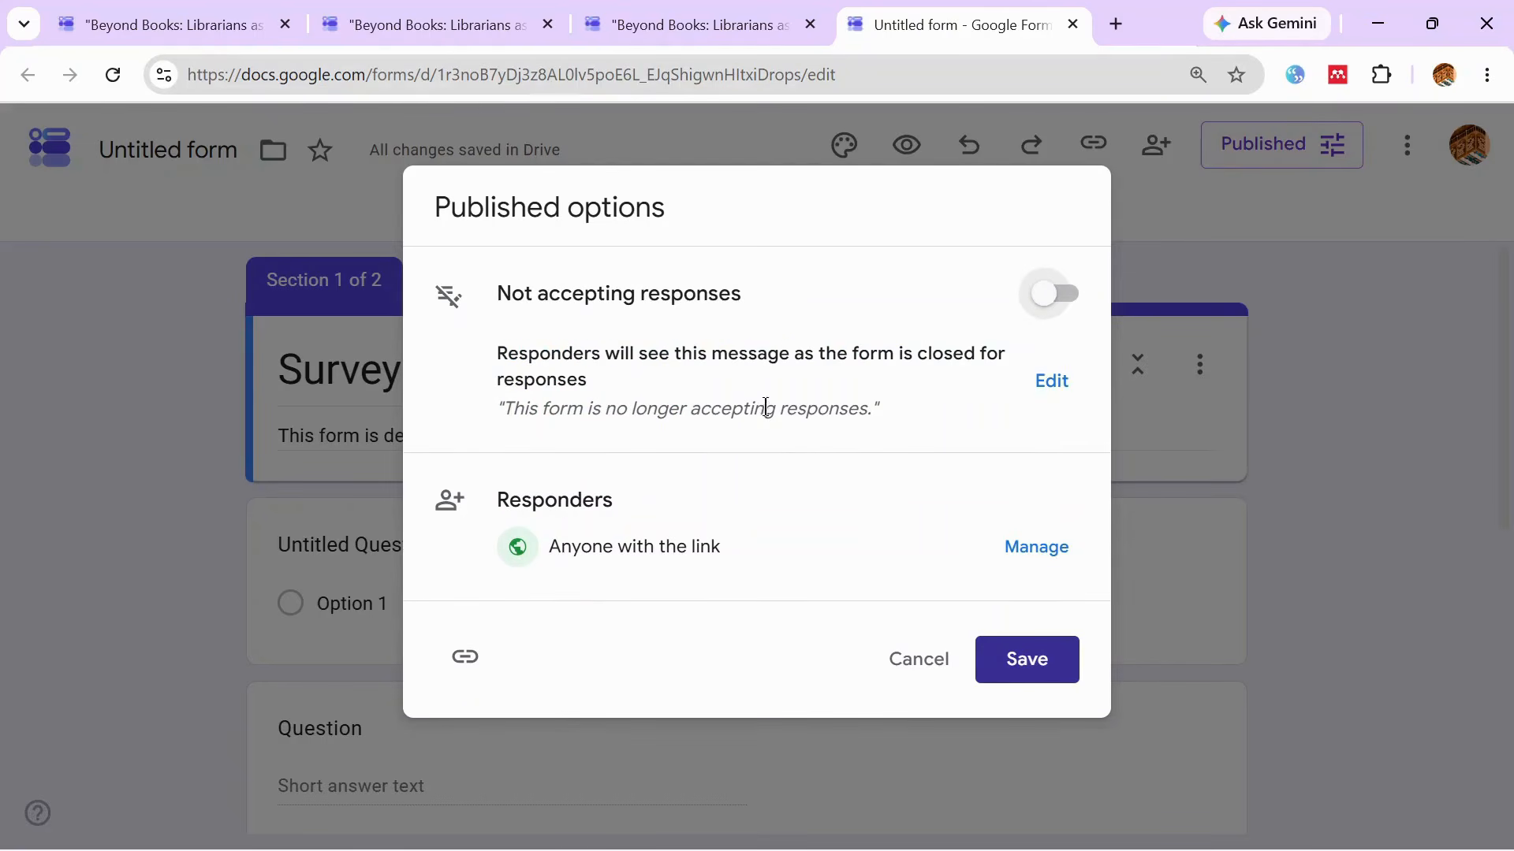
{"action": "left_click", "coordinate": [1045, 313]}
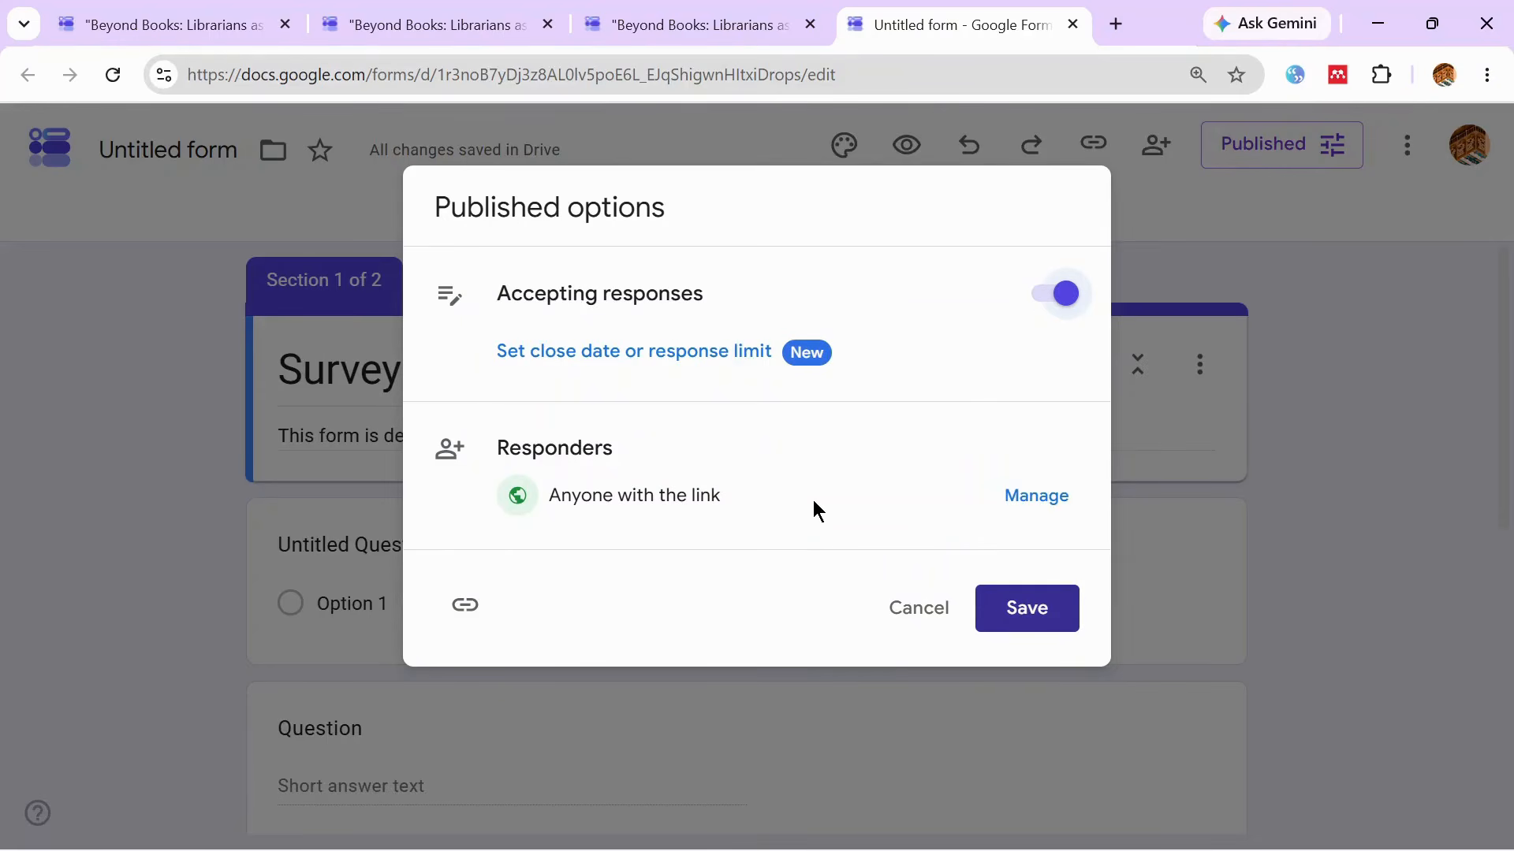
Review the general access choices for responder view and editor view in the form's sharing settings, and save the published options.
{"action": "left_click", "coordinate": [1036, 497]}
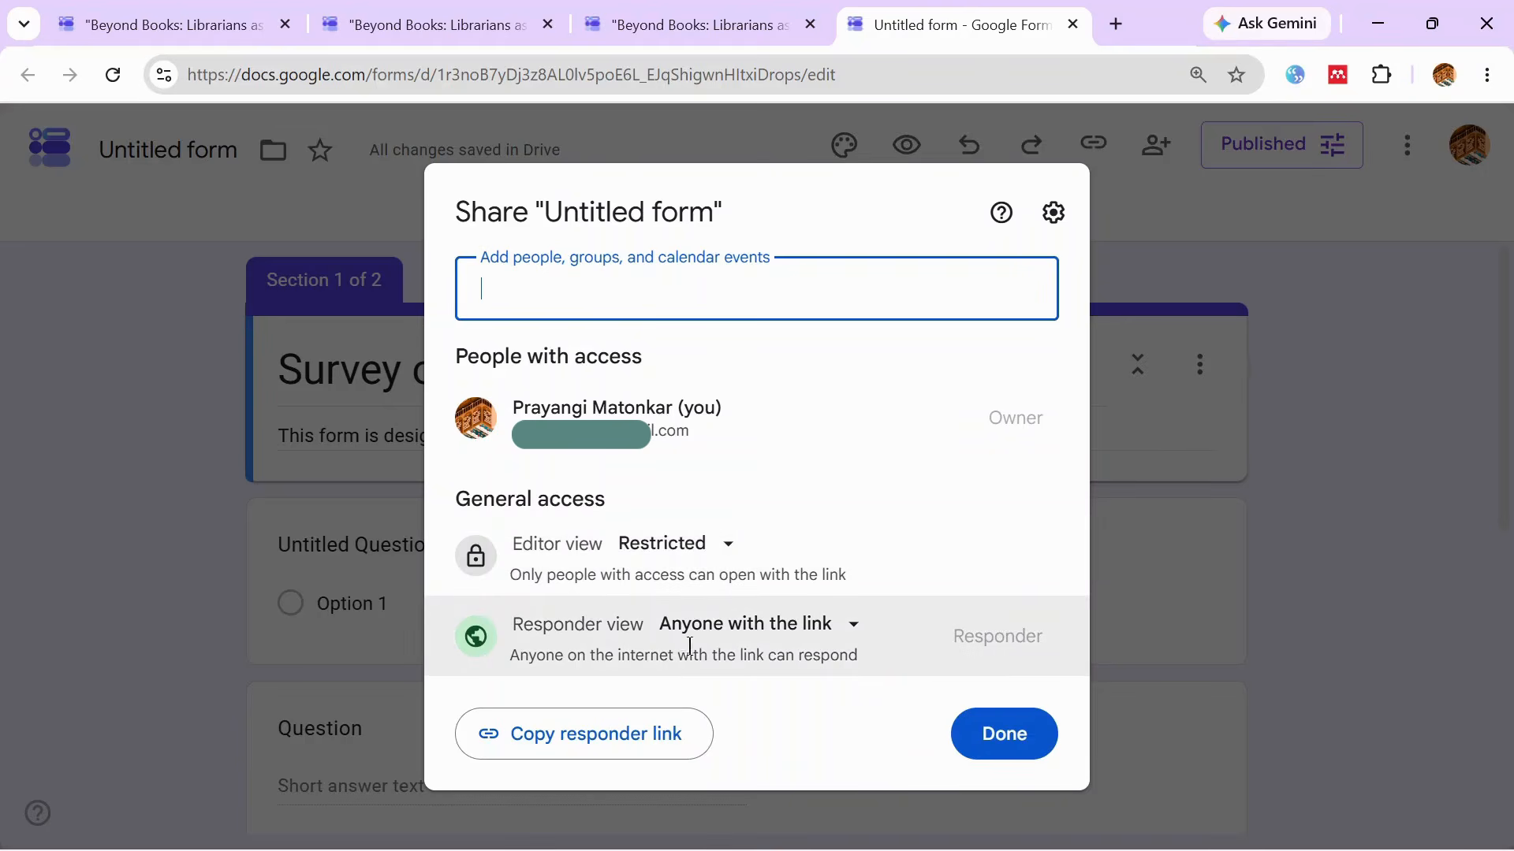
{"action": "left_click", "coordinate": [860, 644]}
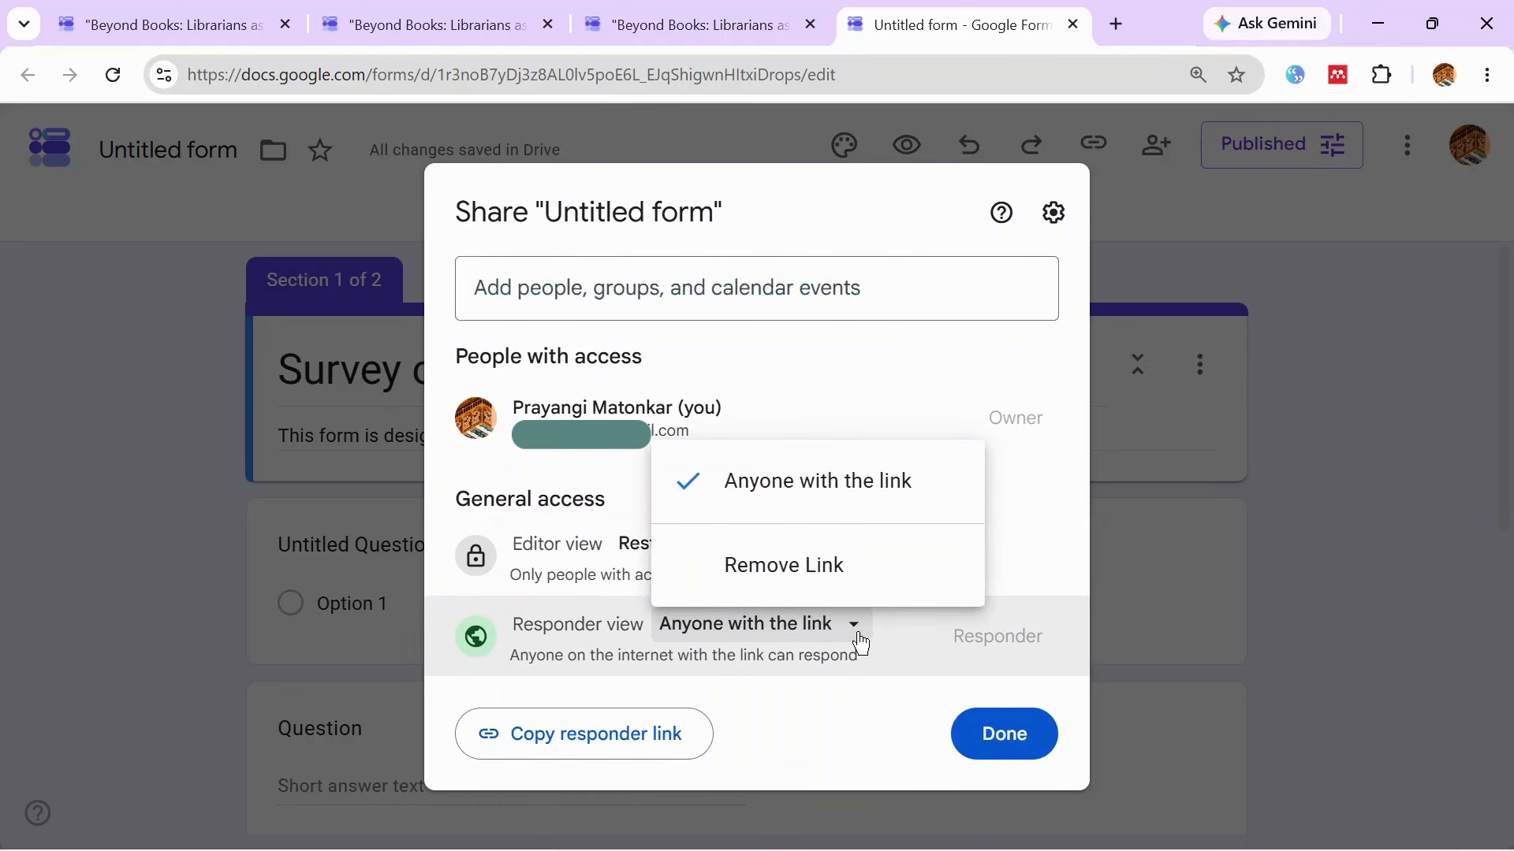
{"action": "left_click", "coordinate": [857, 640]}
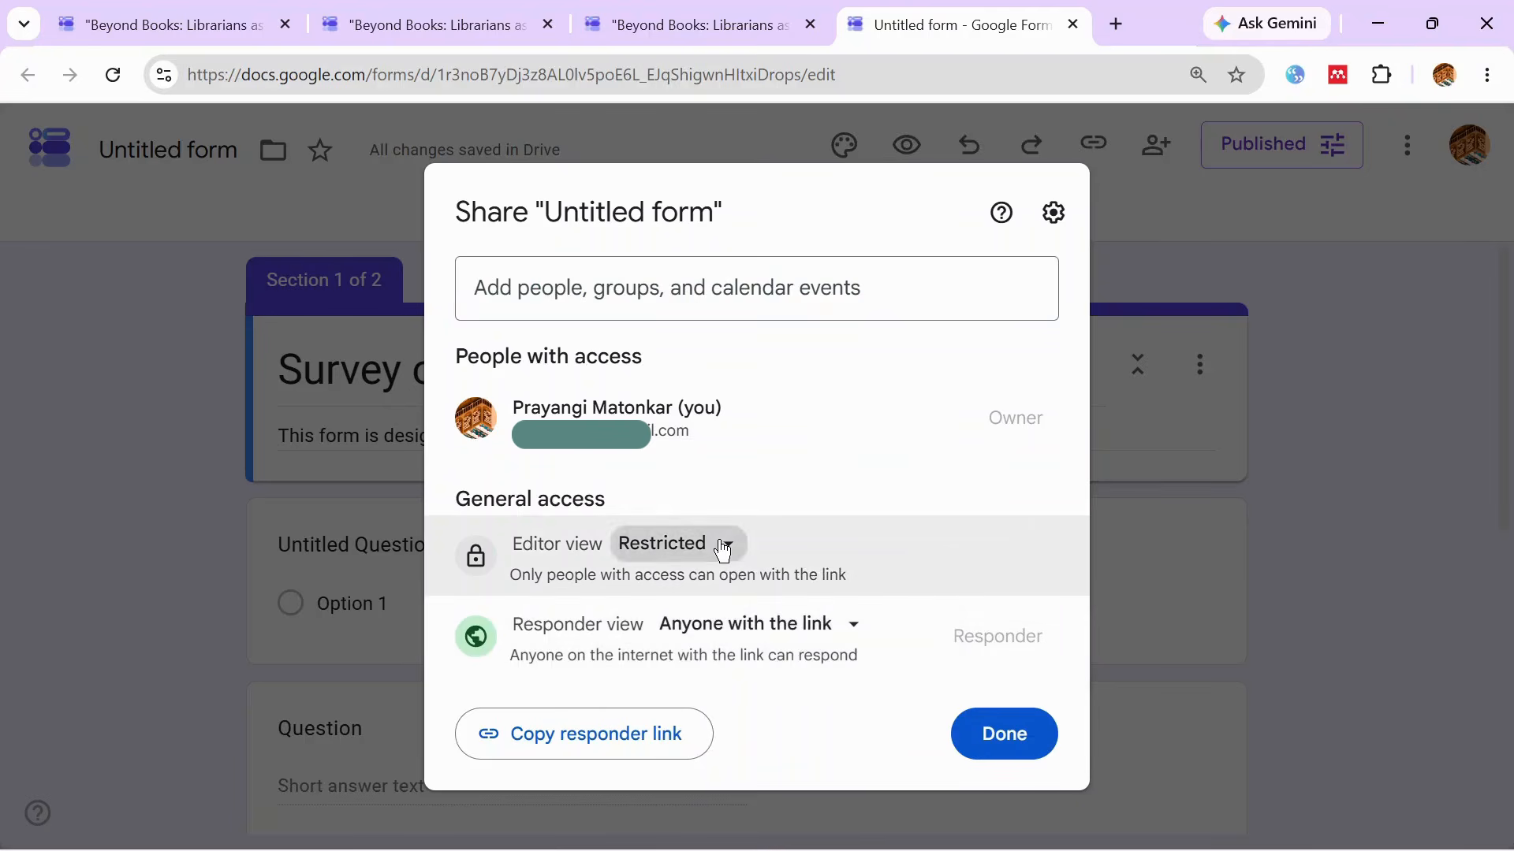
{"action": "left_click", "coordinate": [722, 549]}
{"action": "left_click", "coordinate": [722, 548]}
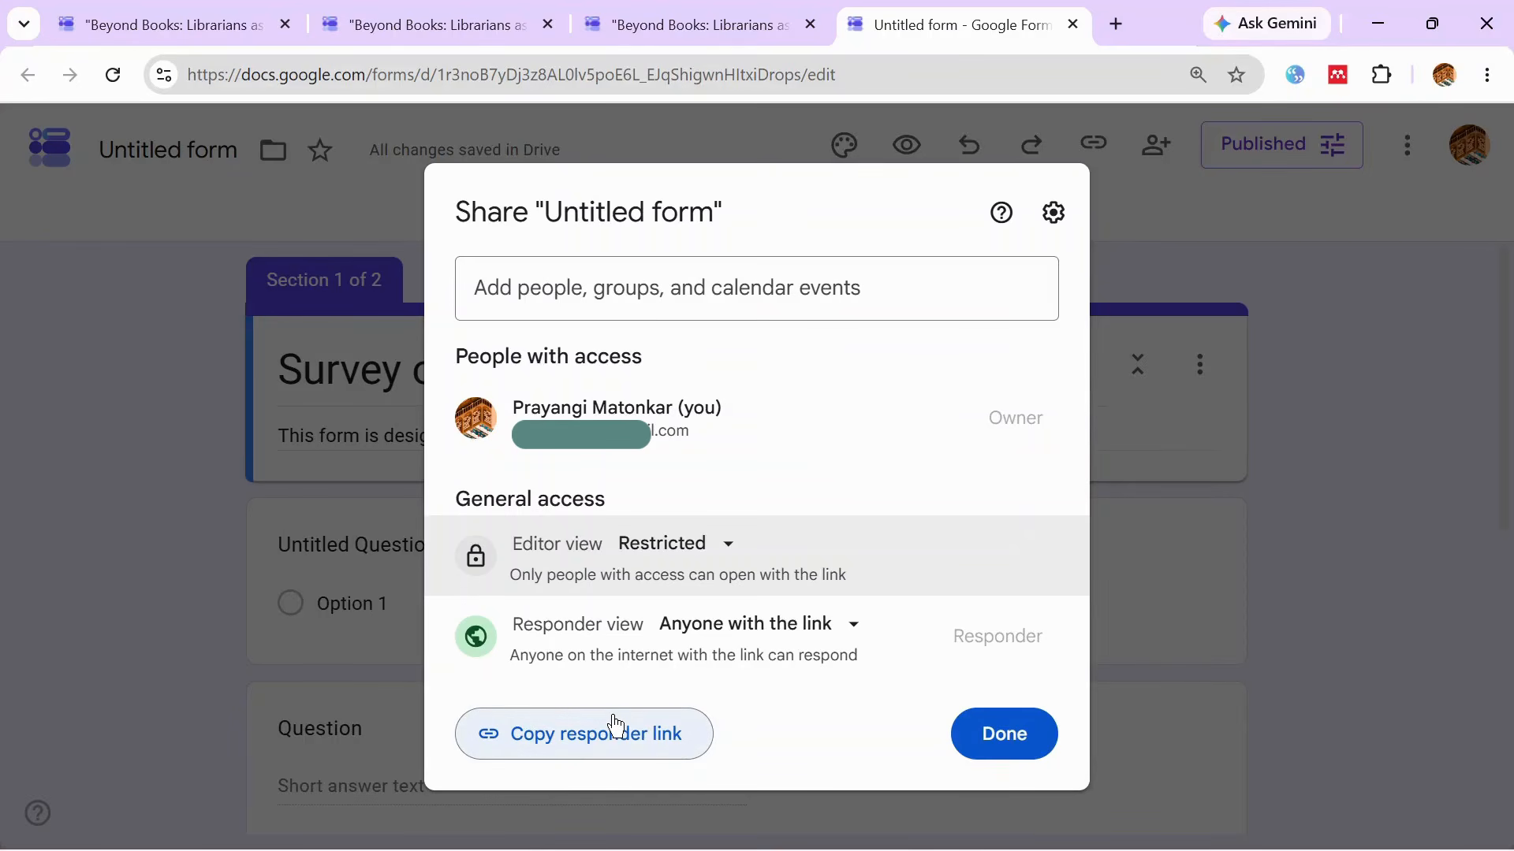
{"action": "left_click", "coordinate": [1004, 737]}
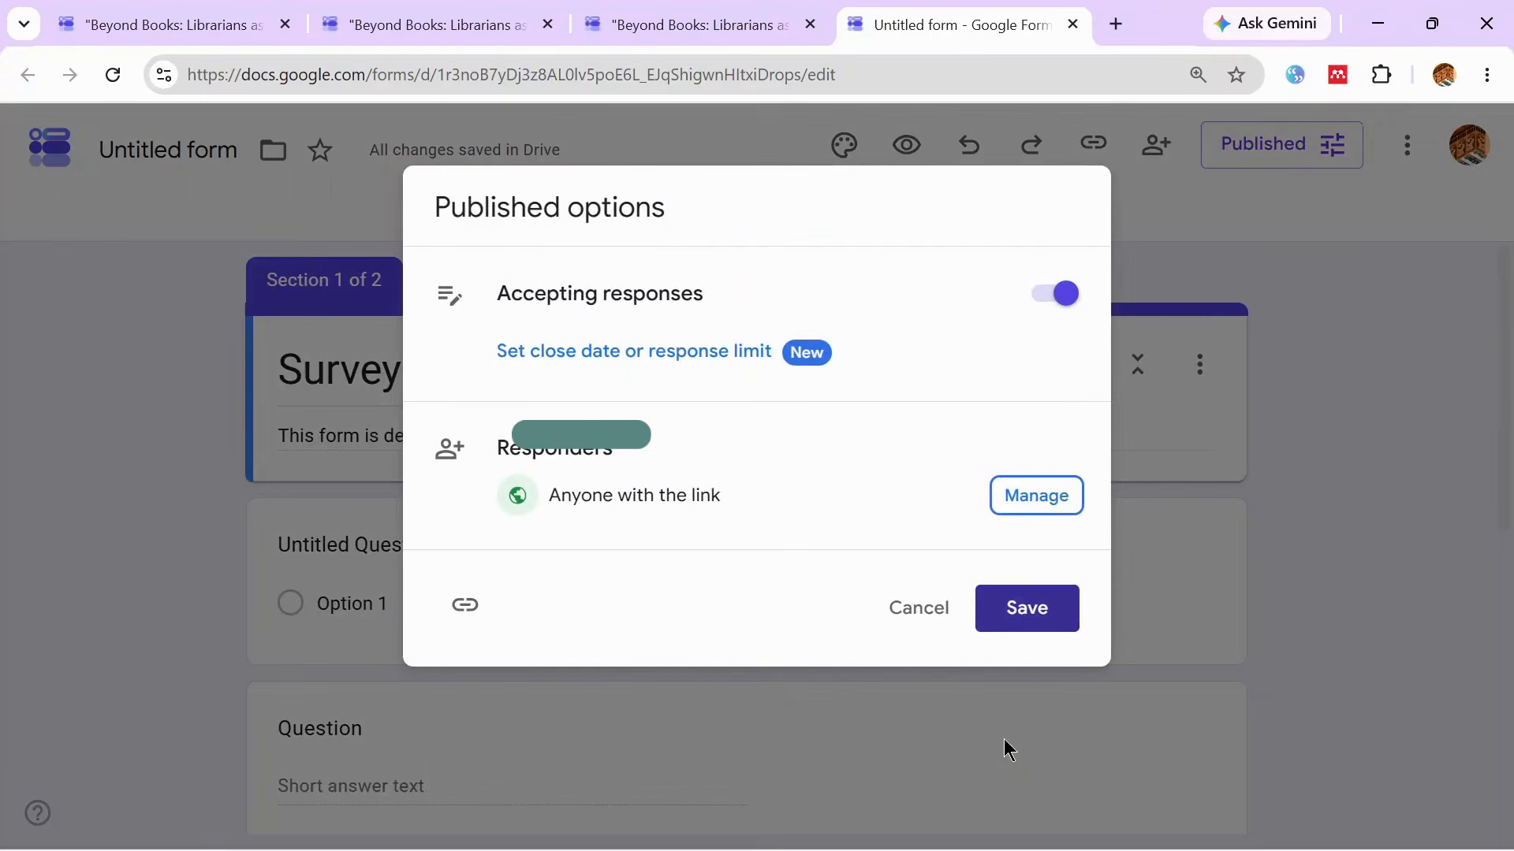
{"action": "left_click", "coordinate": [1017, 619]}
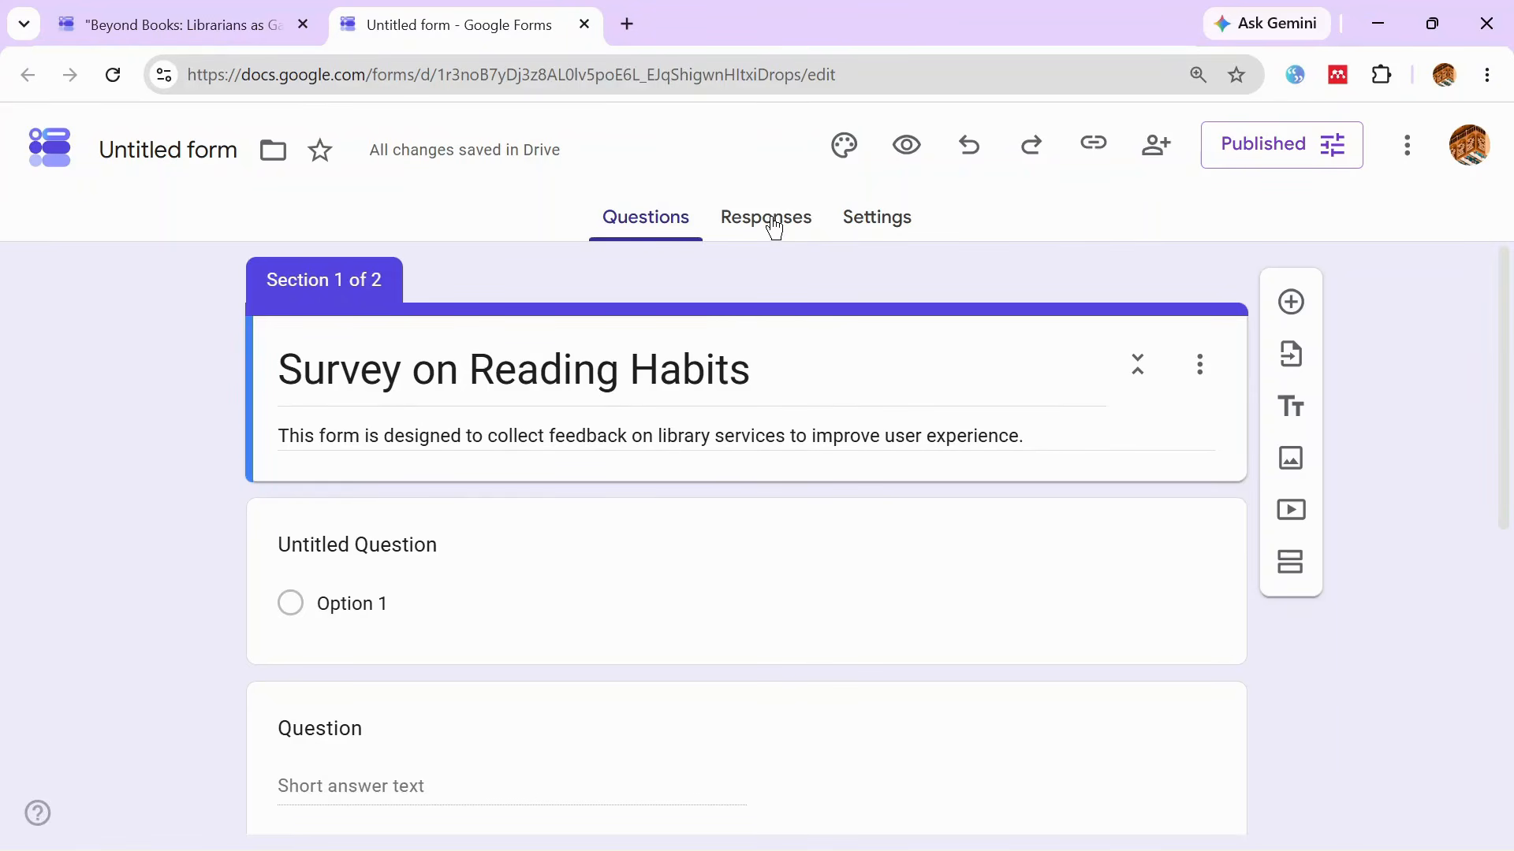
Switch to the "Beyond Books" form and examine the summary of its responses, including the charts for each question.
{"action": "left_click", "coordinate": [211, 10]}
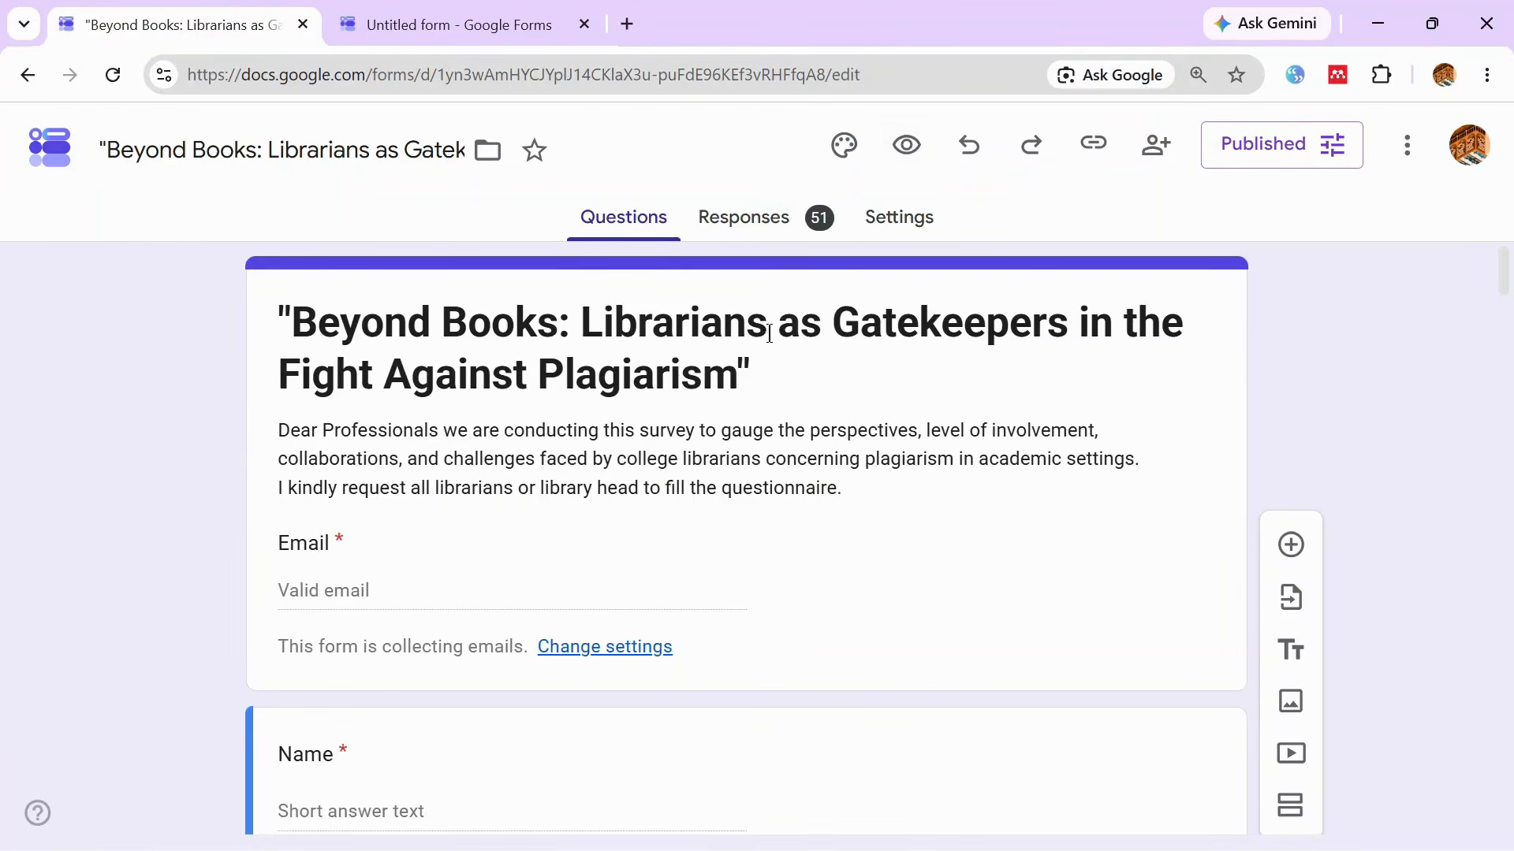
{"action": "left_click", "coordinate": [749, 229]}
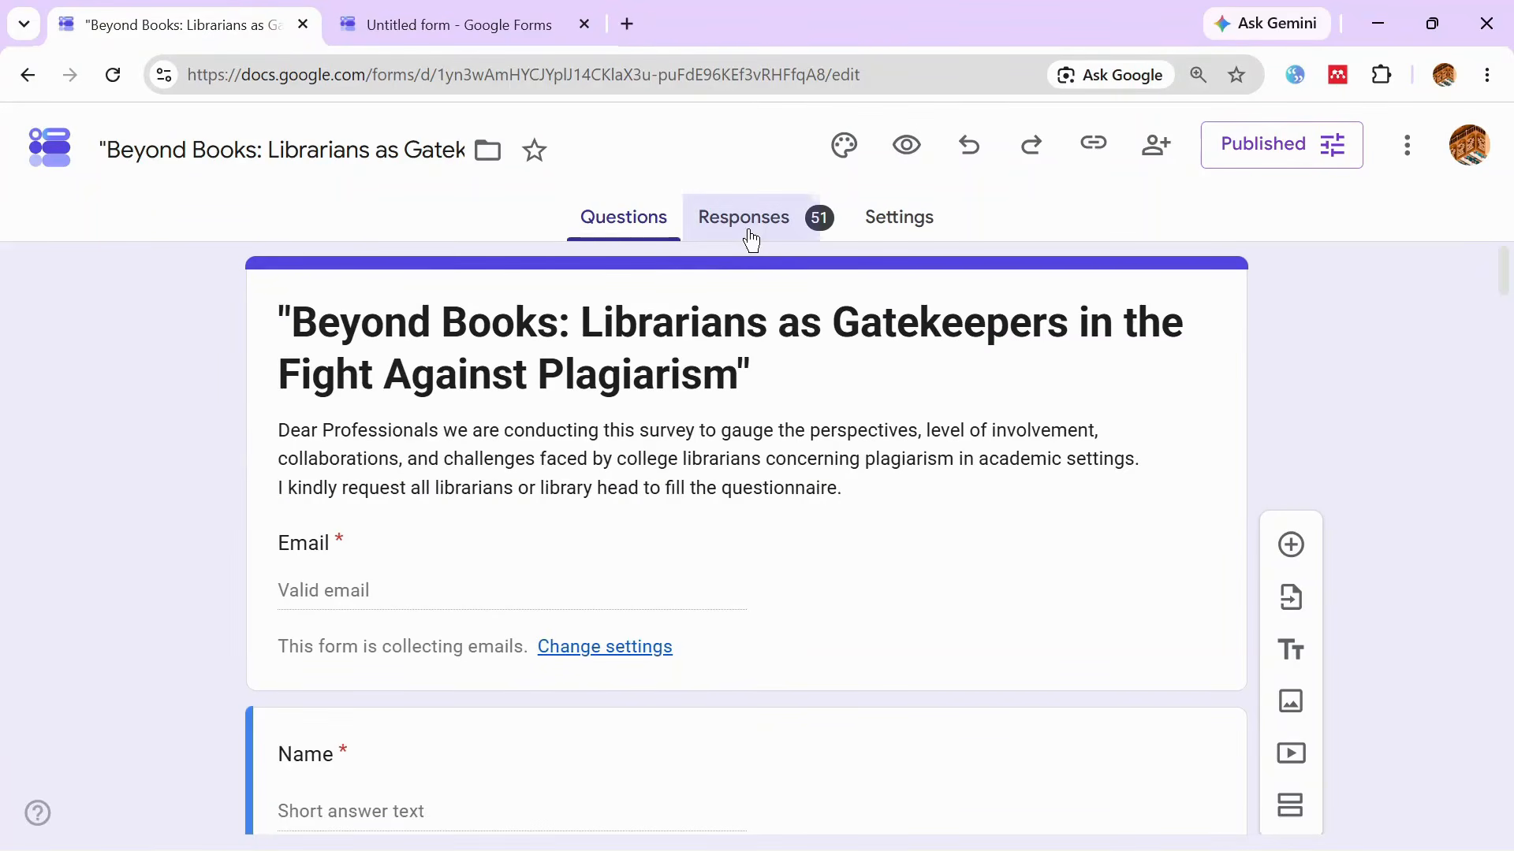
{"action": "scroll", "coordinate": [1507, 264], "scroll_direction": "down", "scroll_amount": 15}
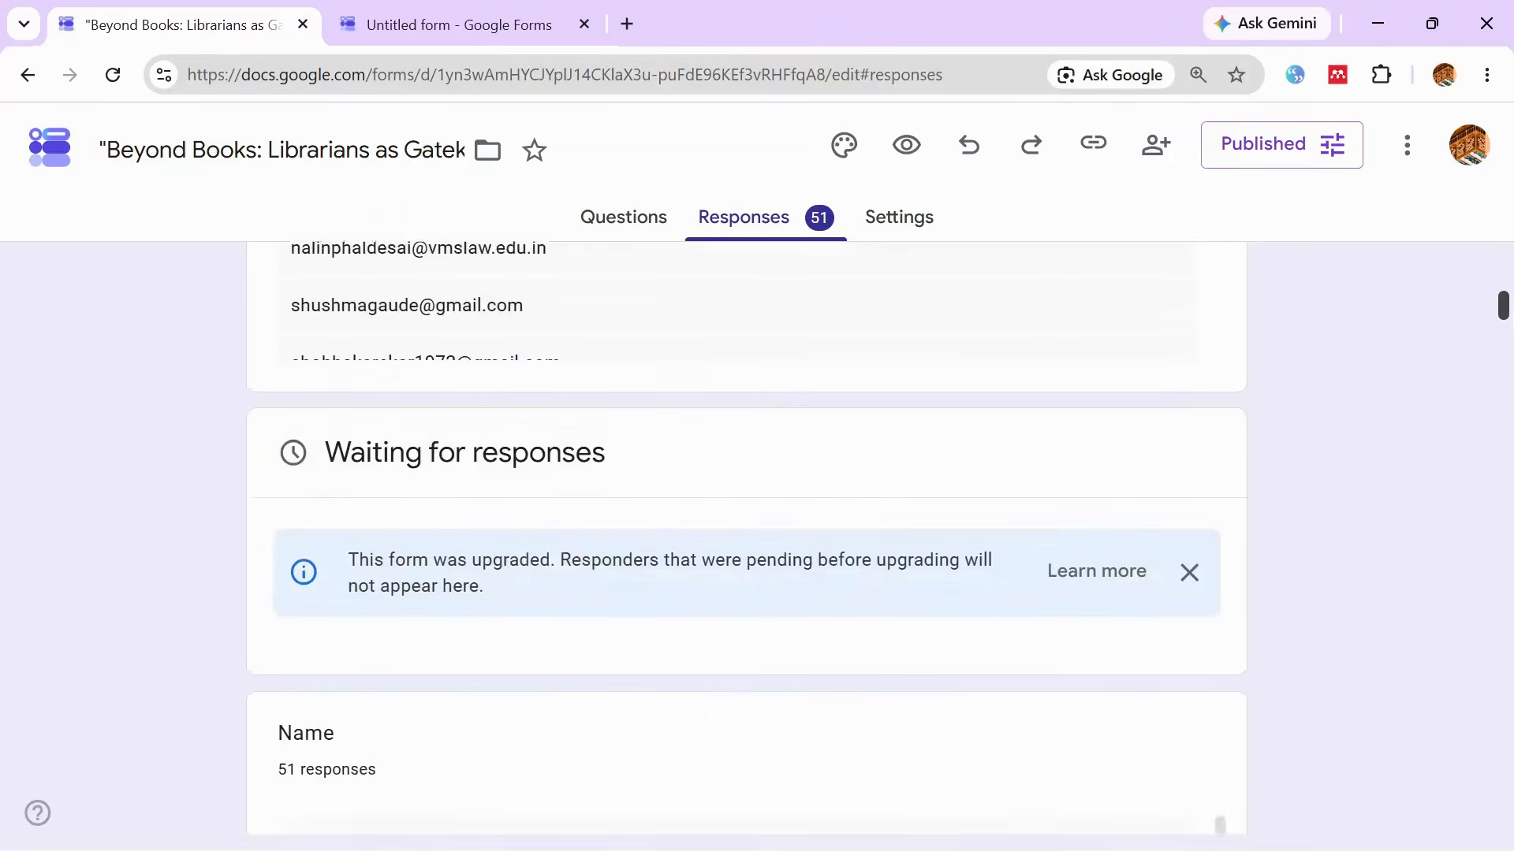
{"action": "scroll", "coordinate": [746, 536], "scroll_direction": "down", "scroll_amount": 20}
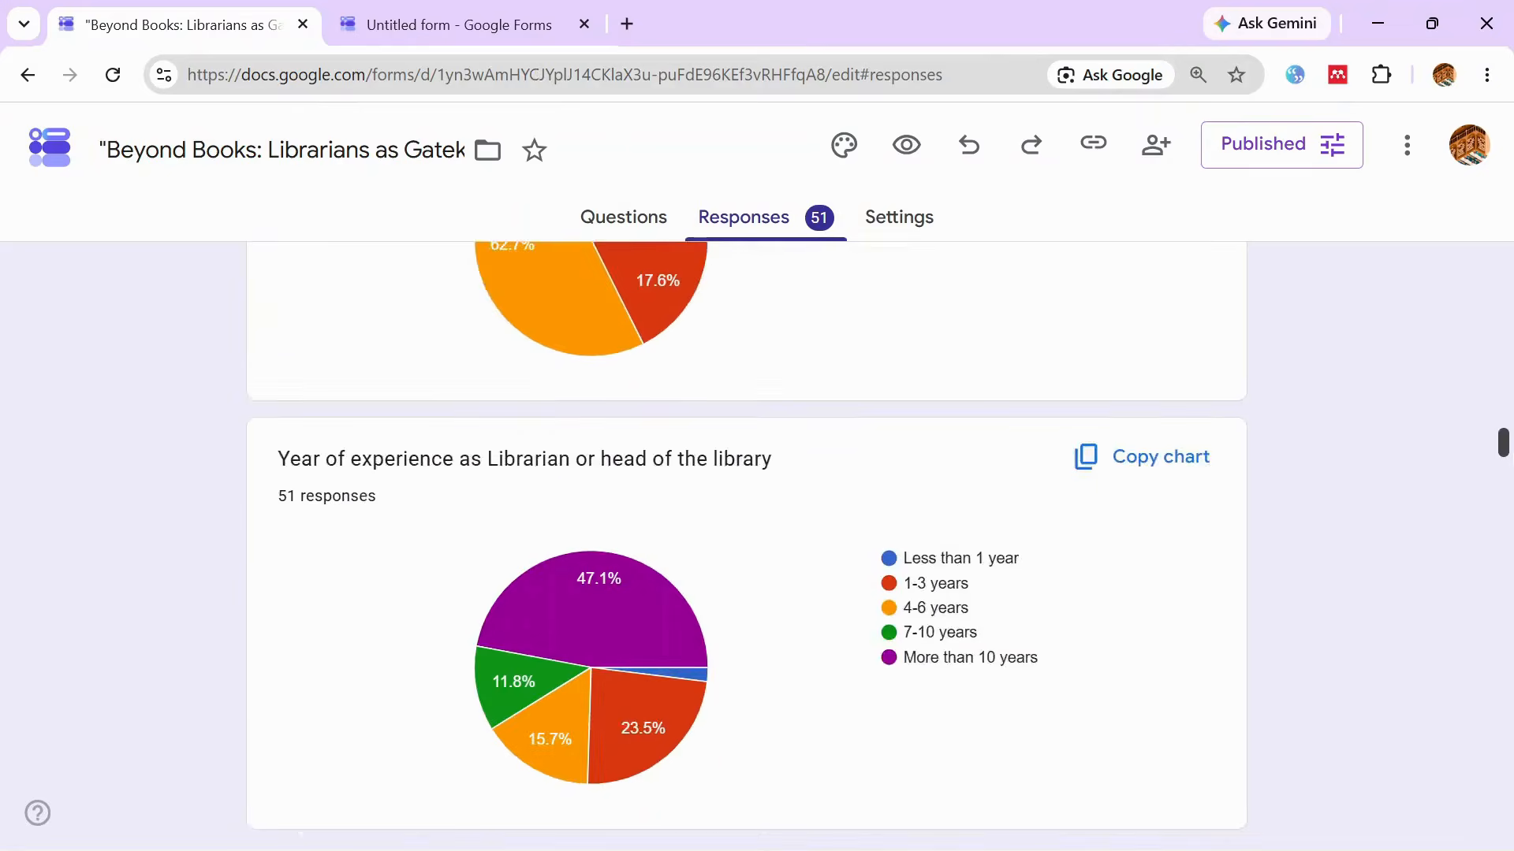
{"action": "left_click_drag", "start_coordinate": [1503, 497], "coordinate": [1503, 485]}
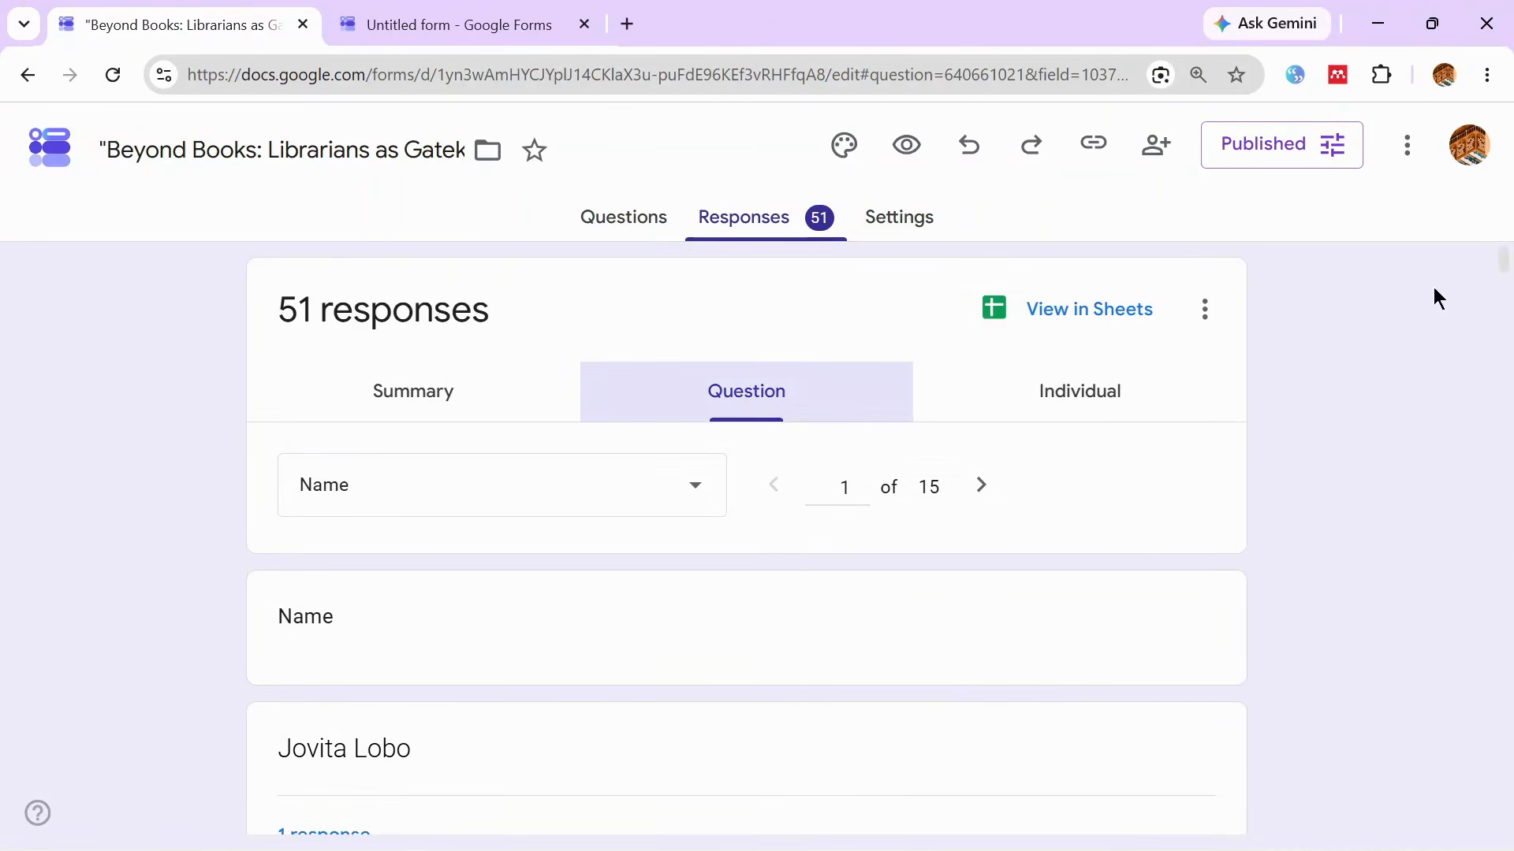
Browse the "Beyond Books" responses by question and as individual submissions.
{"action": "left_click_drag", "start_coordinate": [1503, 263], "coordinate": [1511, 210]}
{"action": "left_click", "coordinate": [1082, 400]}
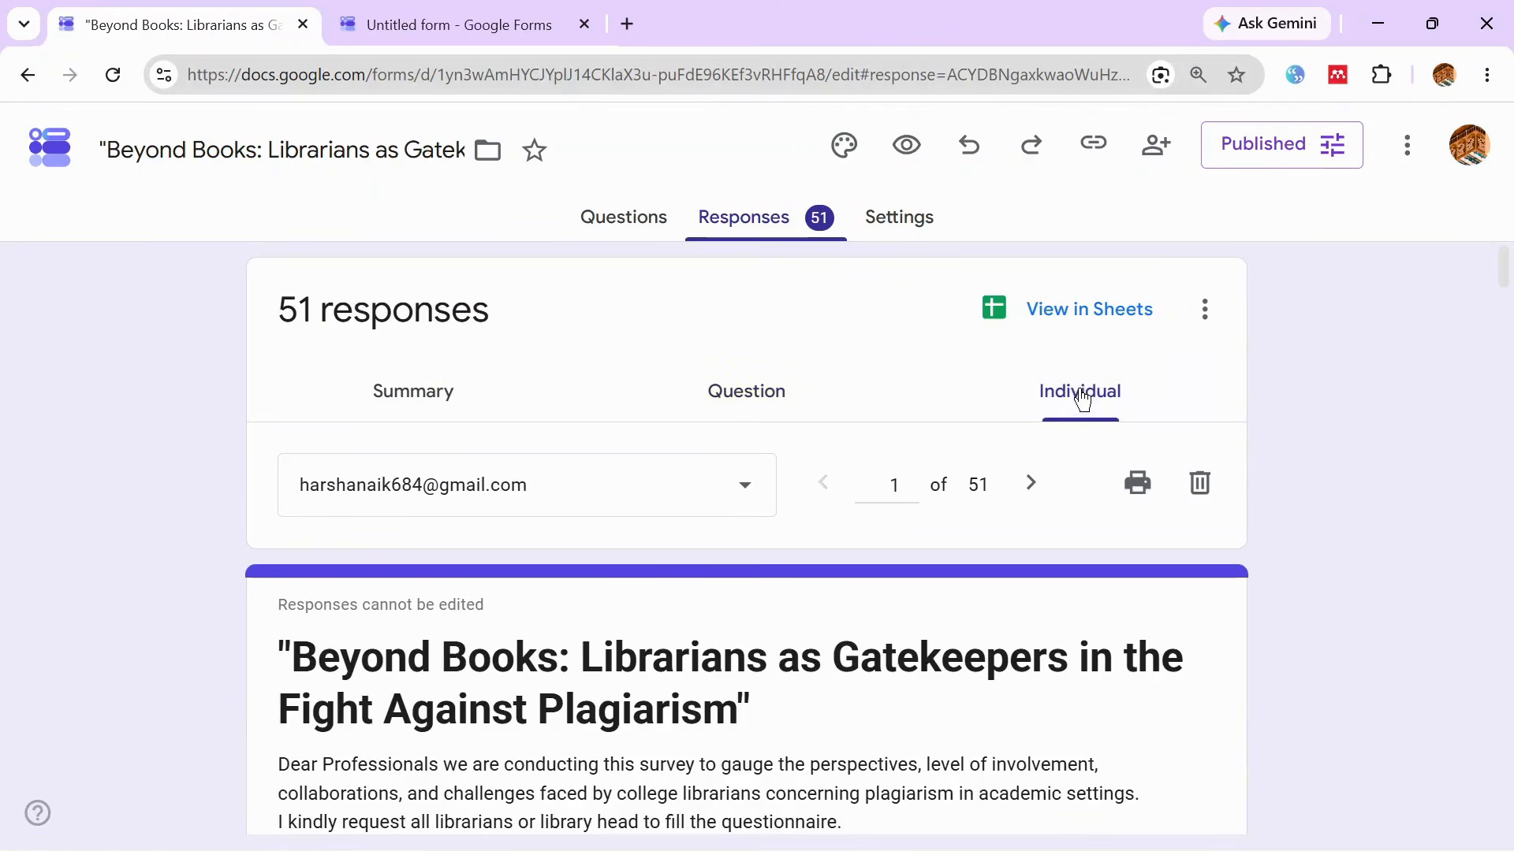
{"action": "mouse_move", "coordinate": [1500, 267]}
{"action": "left_mouse_down"}
{"action": "mouse_move", "coordinate": [1504, 382]}
{"action": "mouse_move", "coordinate": [1504, 268]}
{"action": "left_mouse_up"}
View the "Beyond Books" responses in the linked Google Sheets spreadsheet, look through the rows, and return to the form.
{"action": "left_click", "coordinate": [1113, 317]}
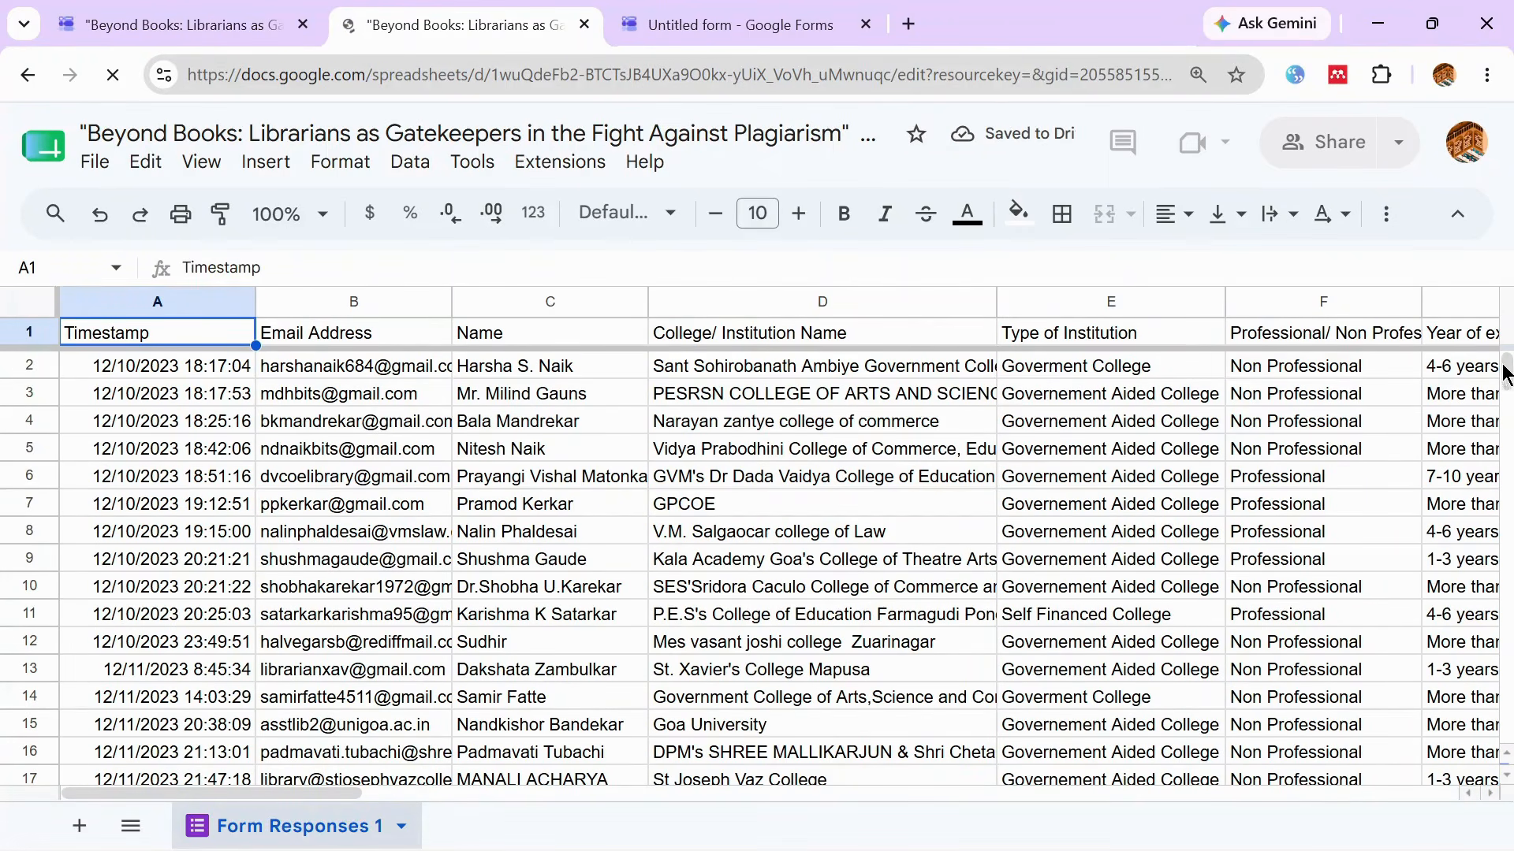
{"action": "left_click_drag", "start_coordinate": [1506, 375], "coordinate": [1506, 422]}
{"action": "left_click", "coordinate": [156, 6]}
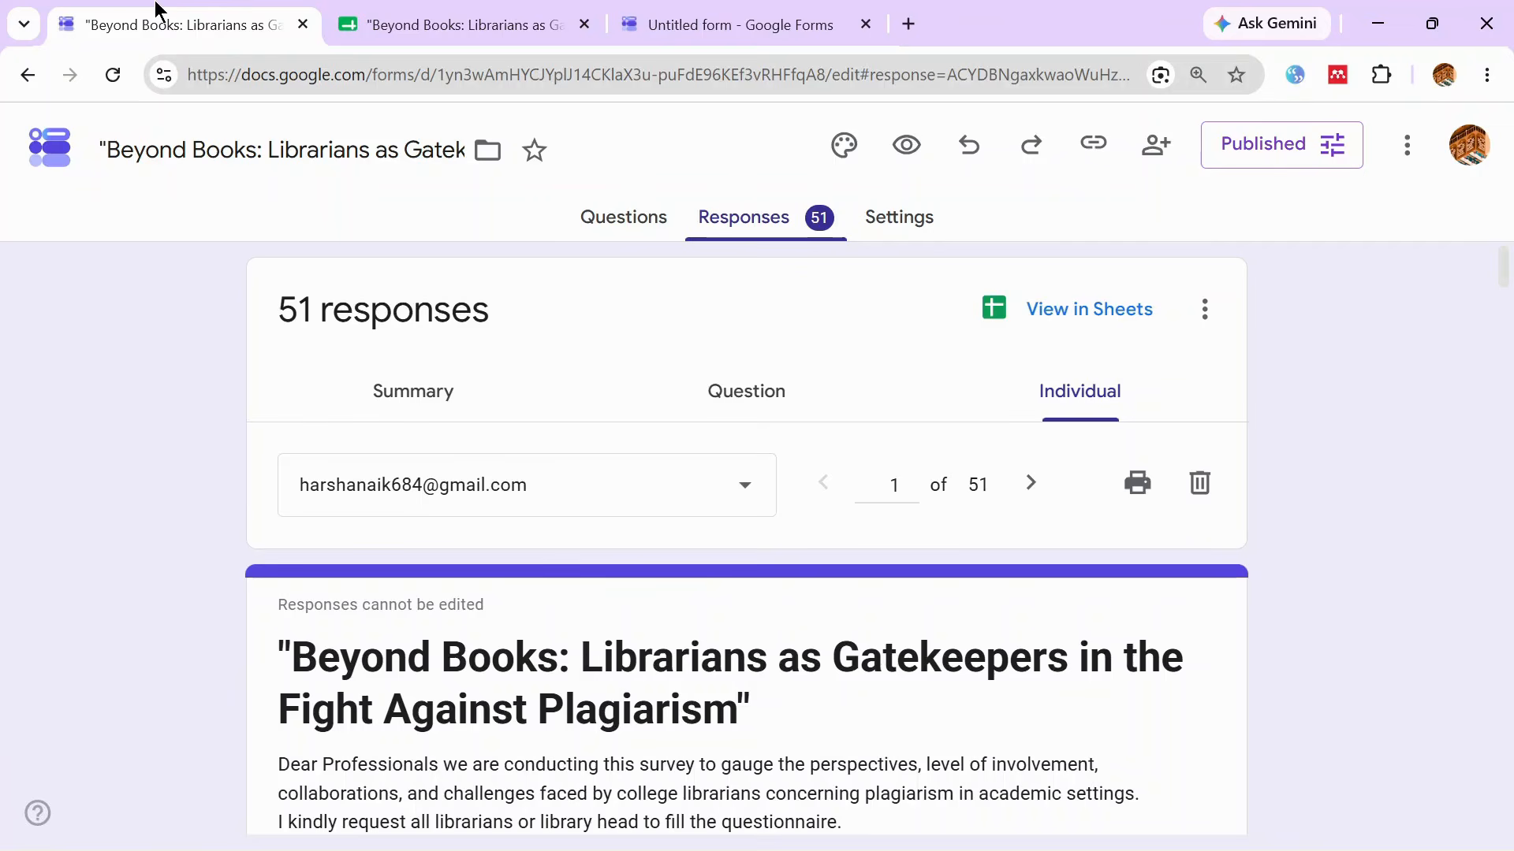